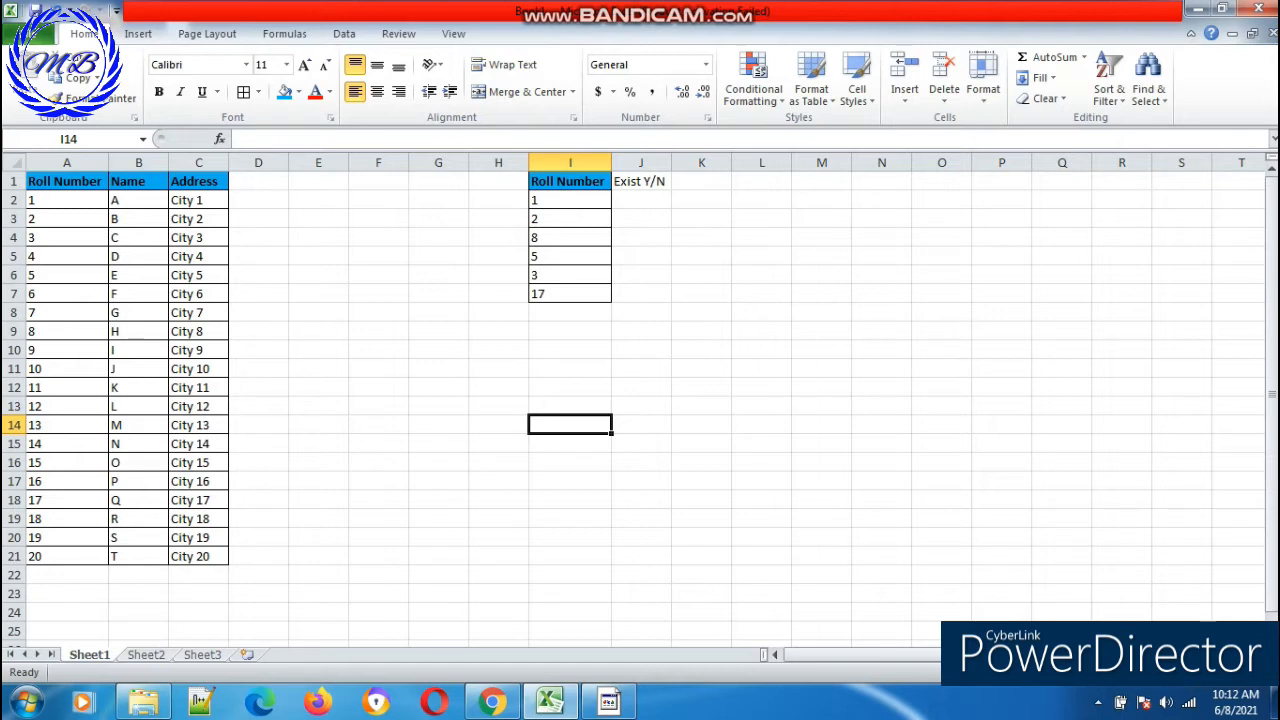
Step: Examine the roll numbers in I2:I7 against the student table in A2:C21 and its Roll Number column
left_click_drag(569, 199, 570, 294)
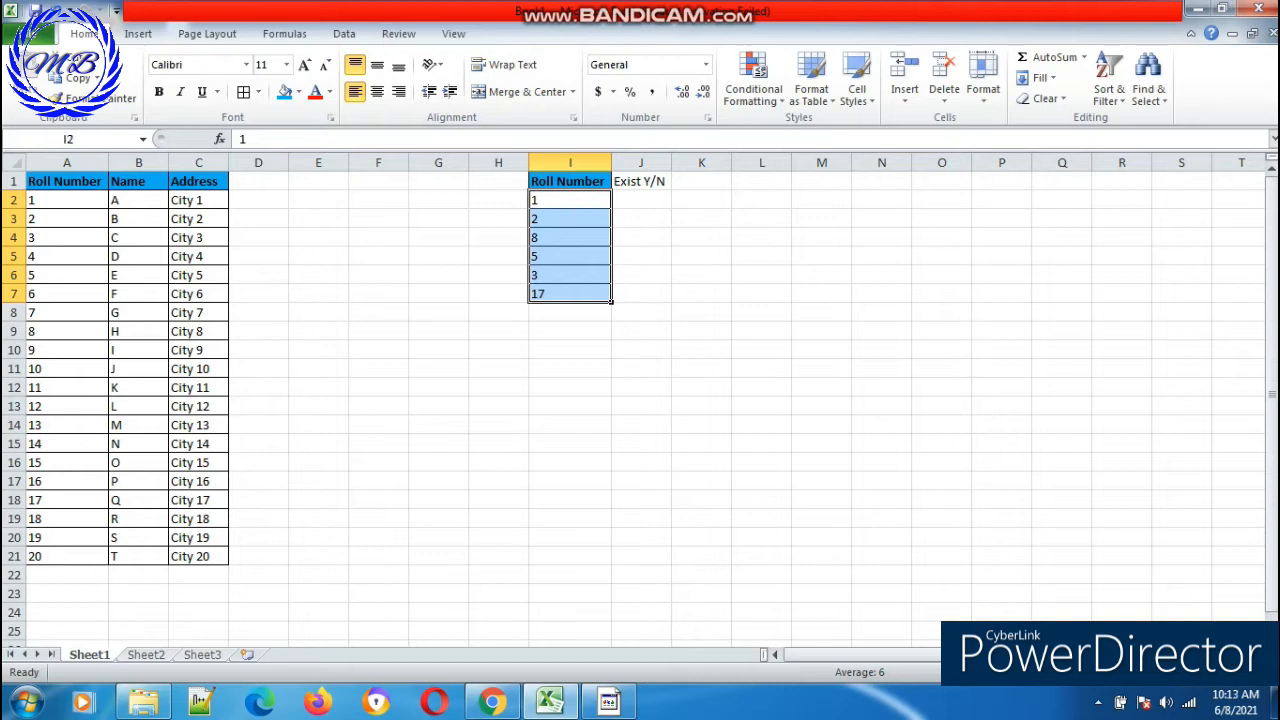
left_click_drag(50, 200, 200, 576)
left_click(234, 240)
left_click_drag(60, 205, 60, 560)
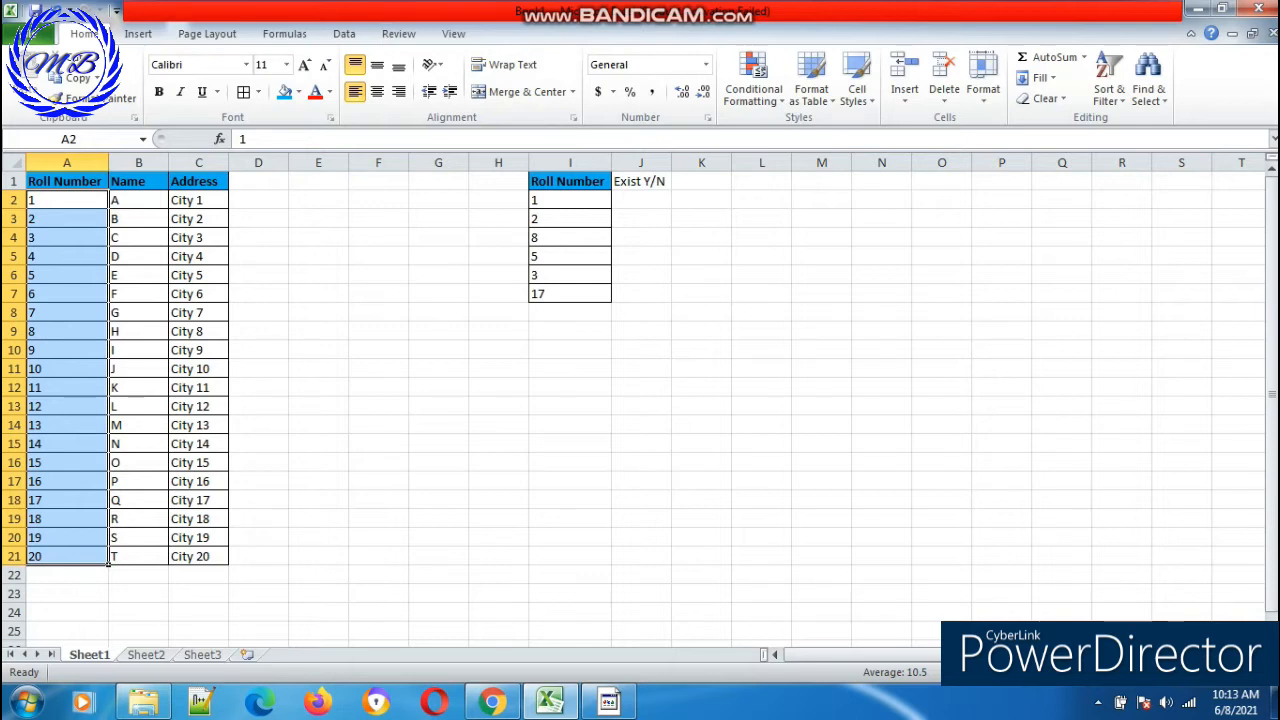
left_click(576, 347)
left_click(571, 206)
left_click_drag(571, 206, 571, 296)
left_click_drag(66, 200, 200, 556)
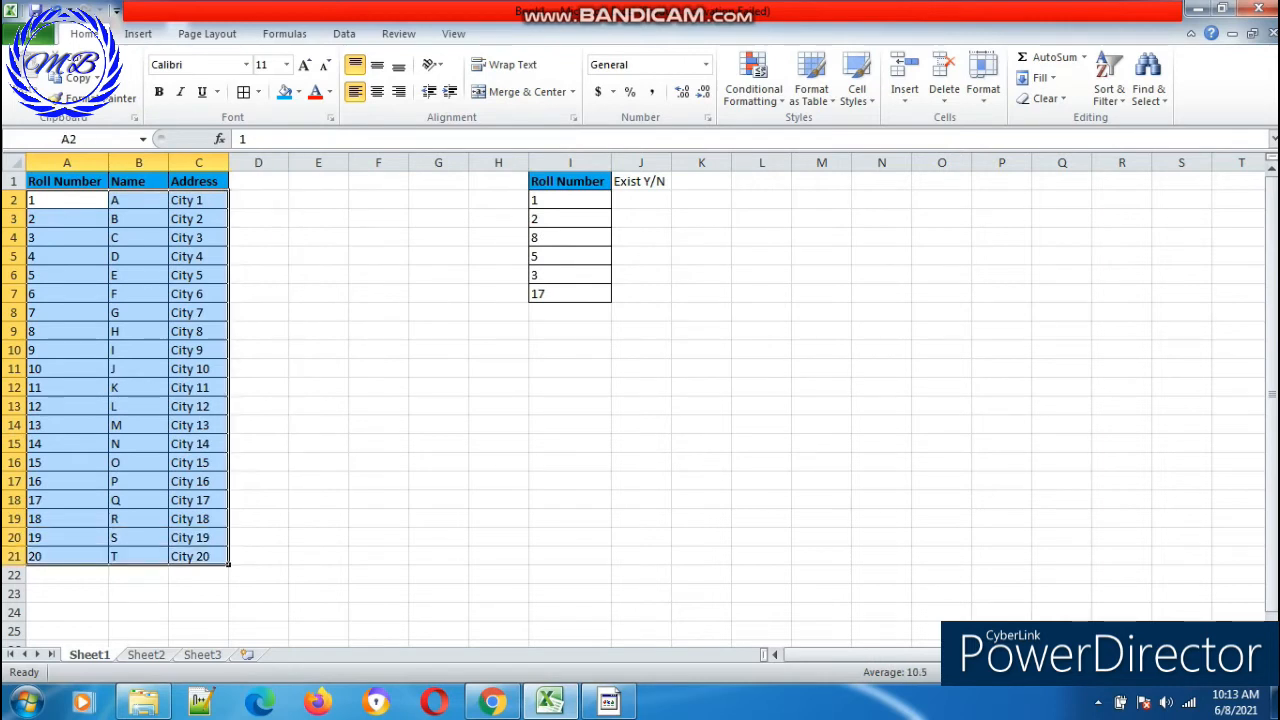
left_click_drag(570, 200, 570, 293)
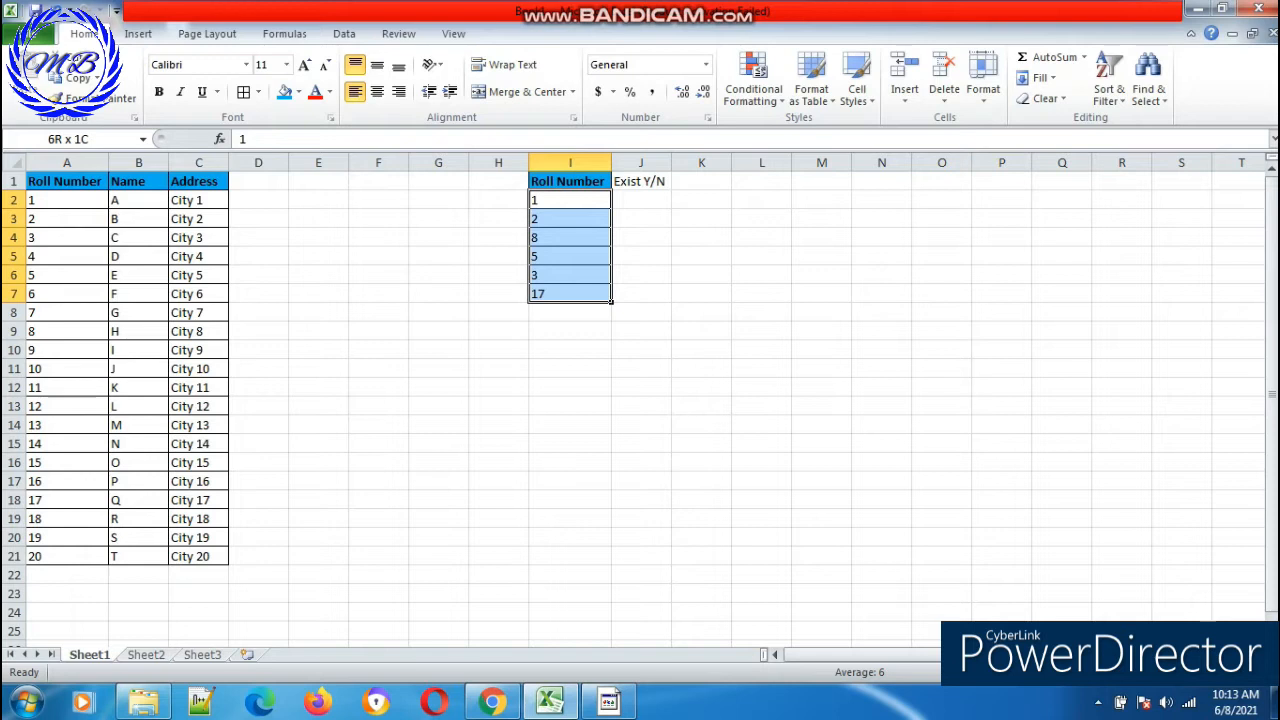
left_click_drag(570, 293, 570, 293)
left_click_drag(65, 200, 65, 556)
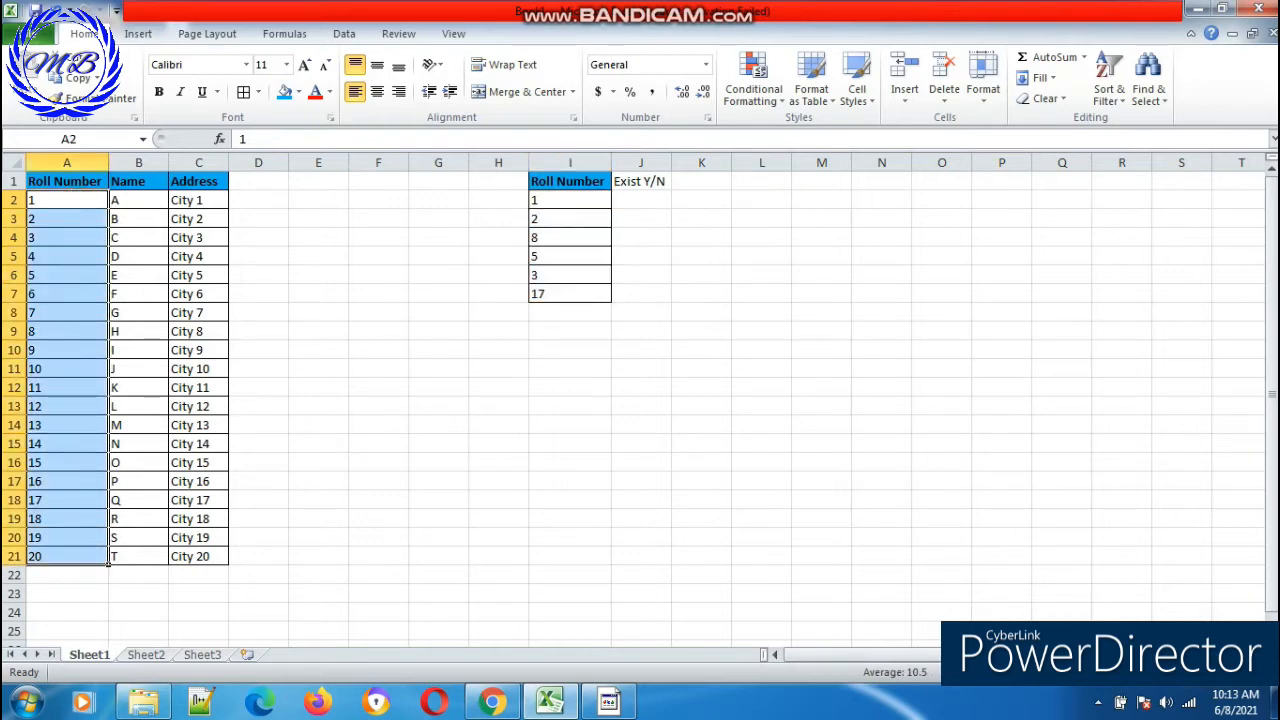
Step: Start a VLOOKUP function in J2 with I2 as the lookup value, ready for the table array entry
left_click(650, 201)
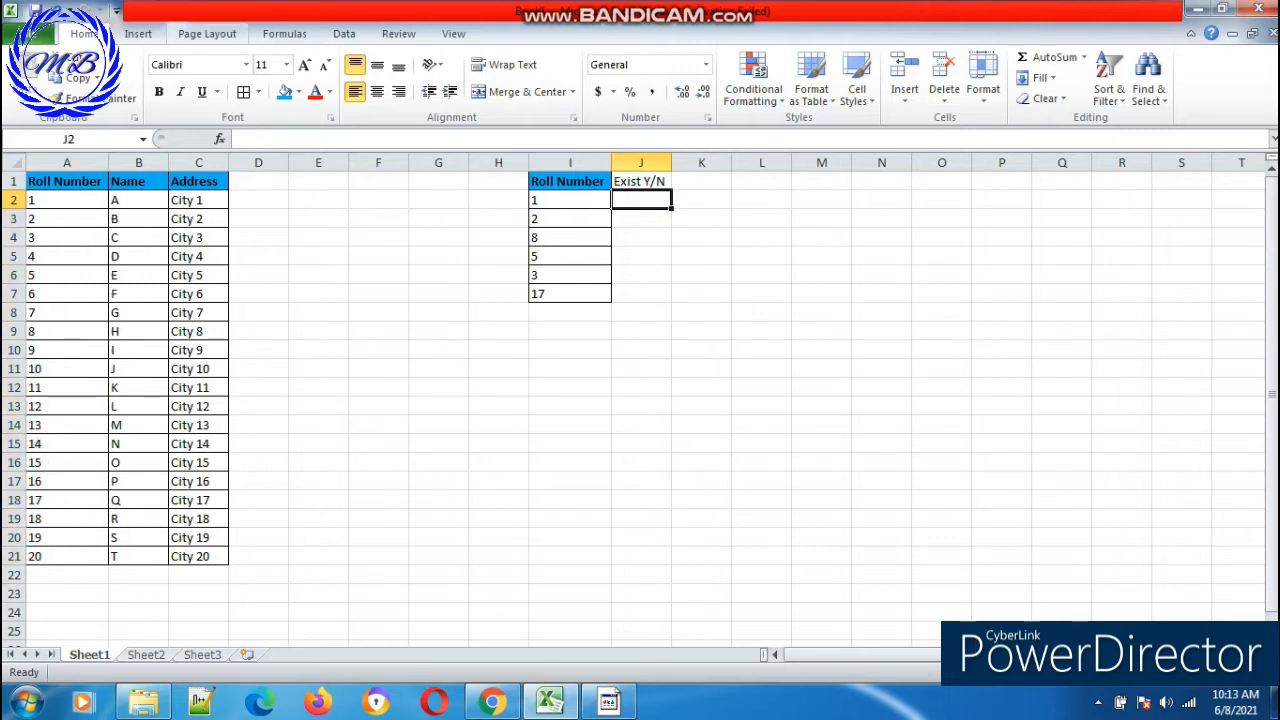
left_click(284, 34)
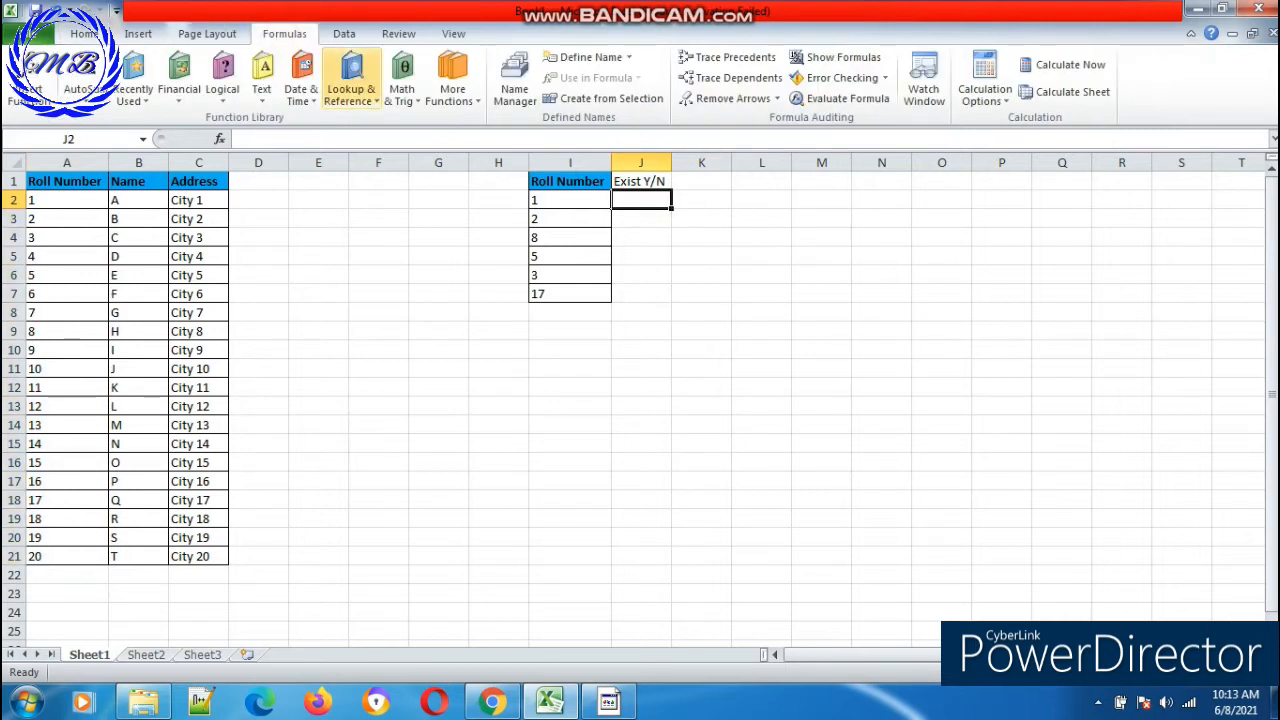
left_click(351, 90)
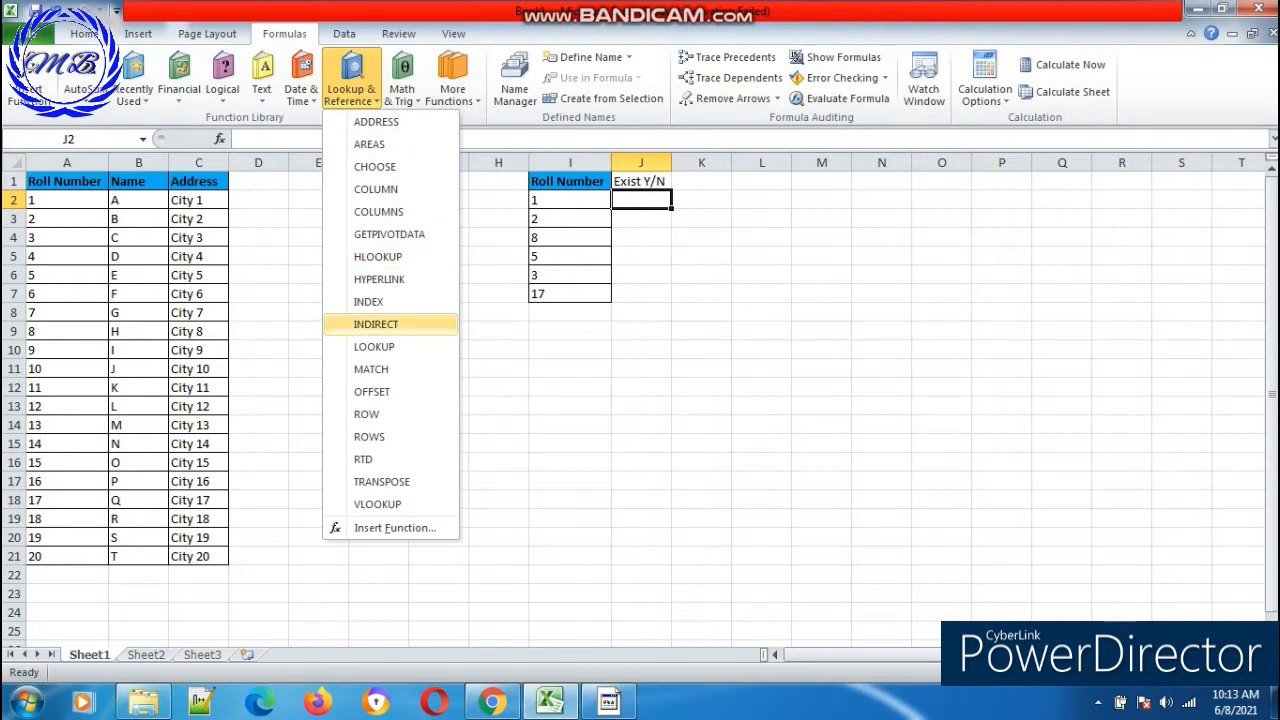
left_click(377, 504)
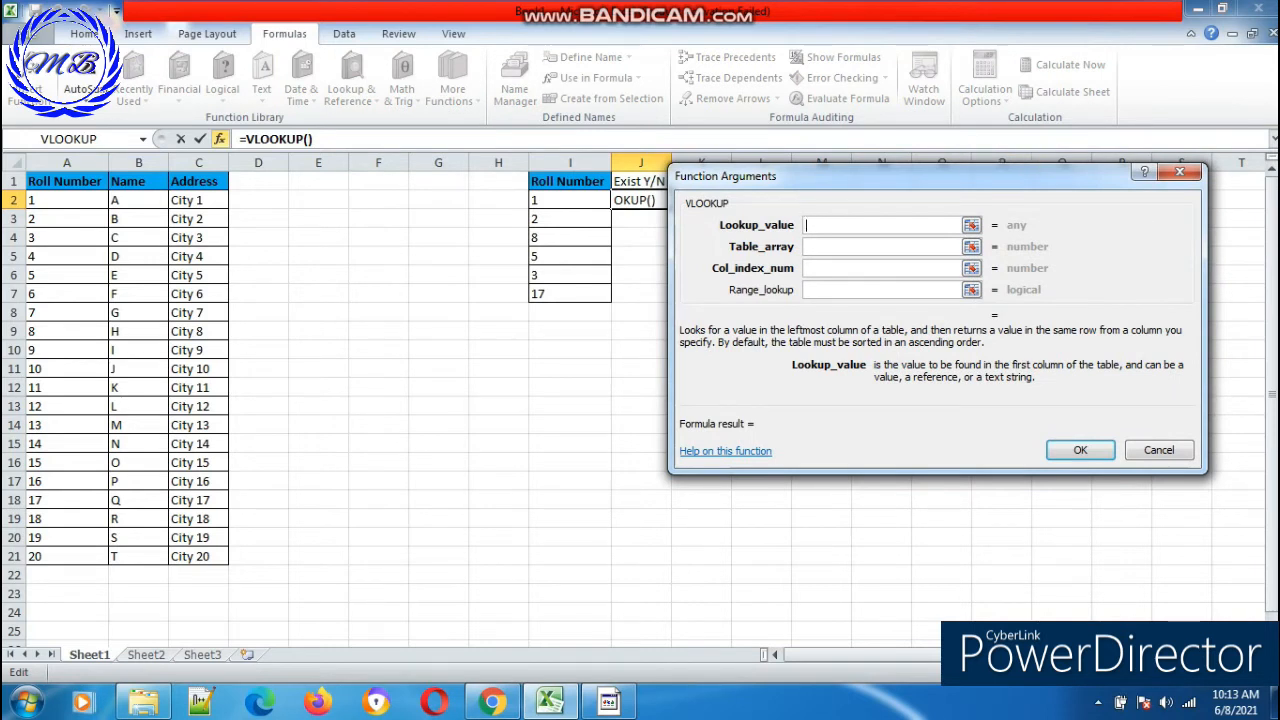
left_click(570, 200)
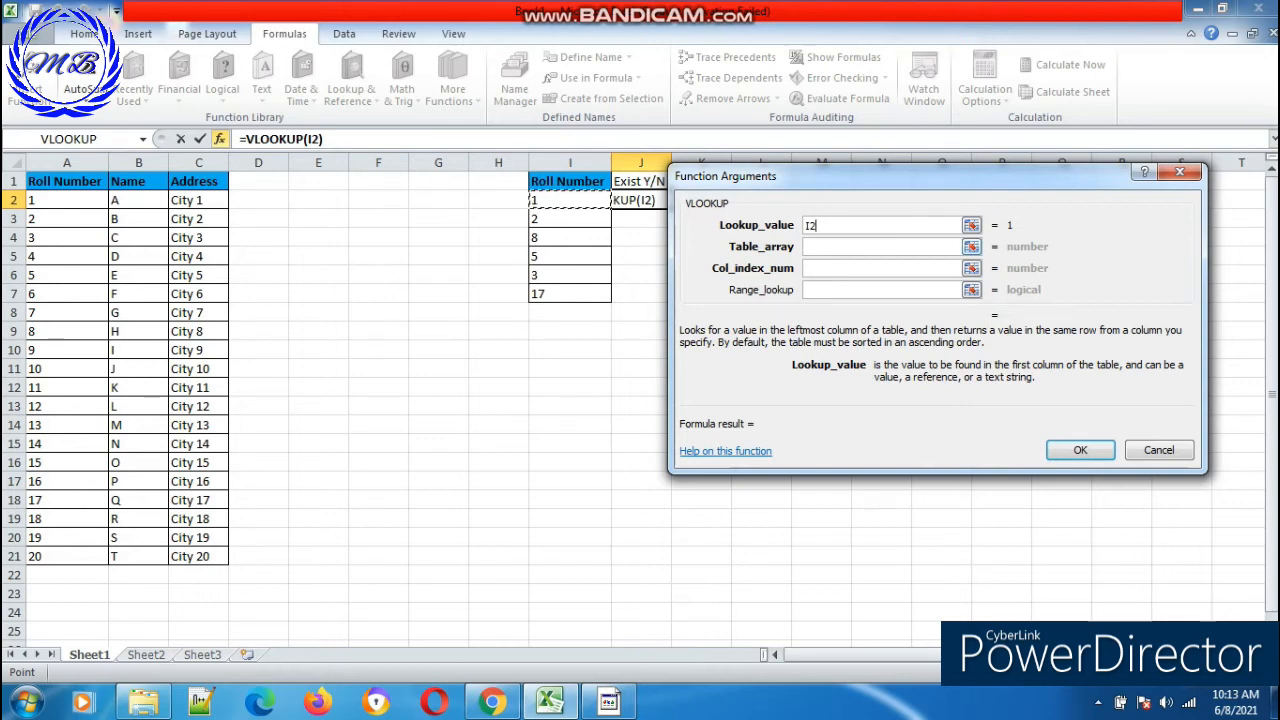
left_click(840, 247)
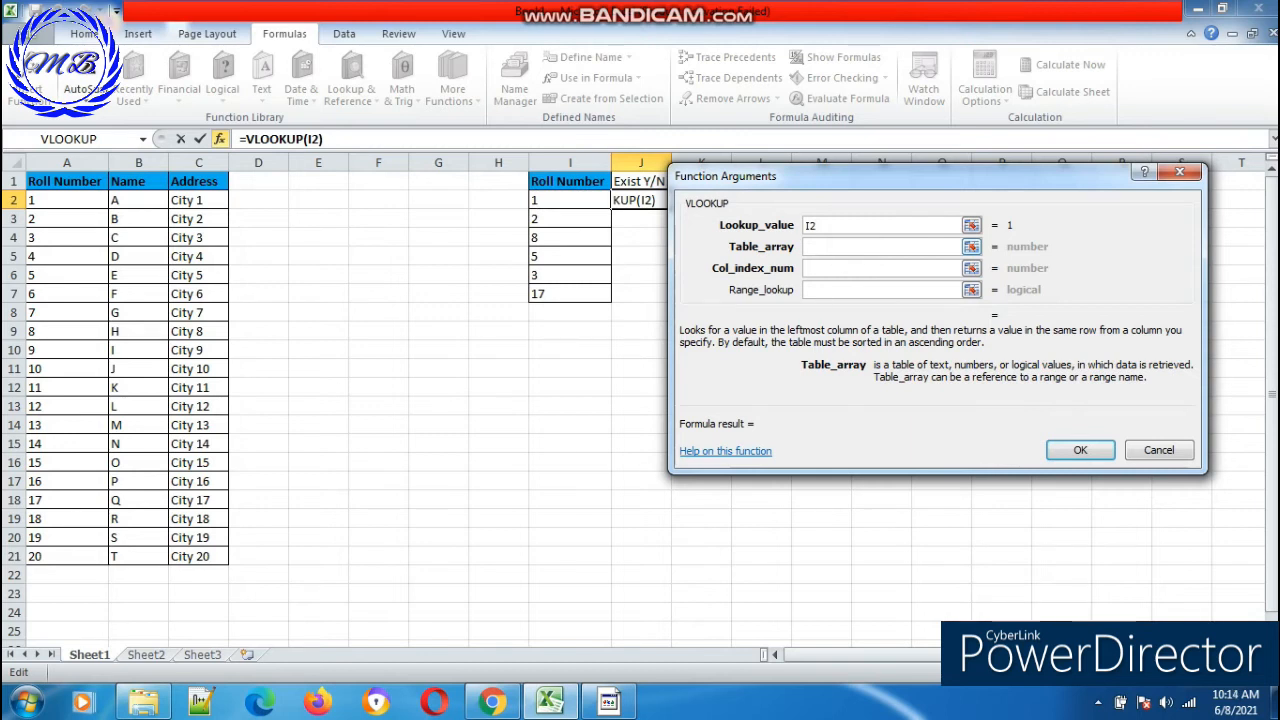
left_click_drag(70, 200, 100, 558)
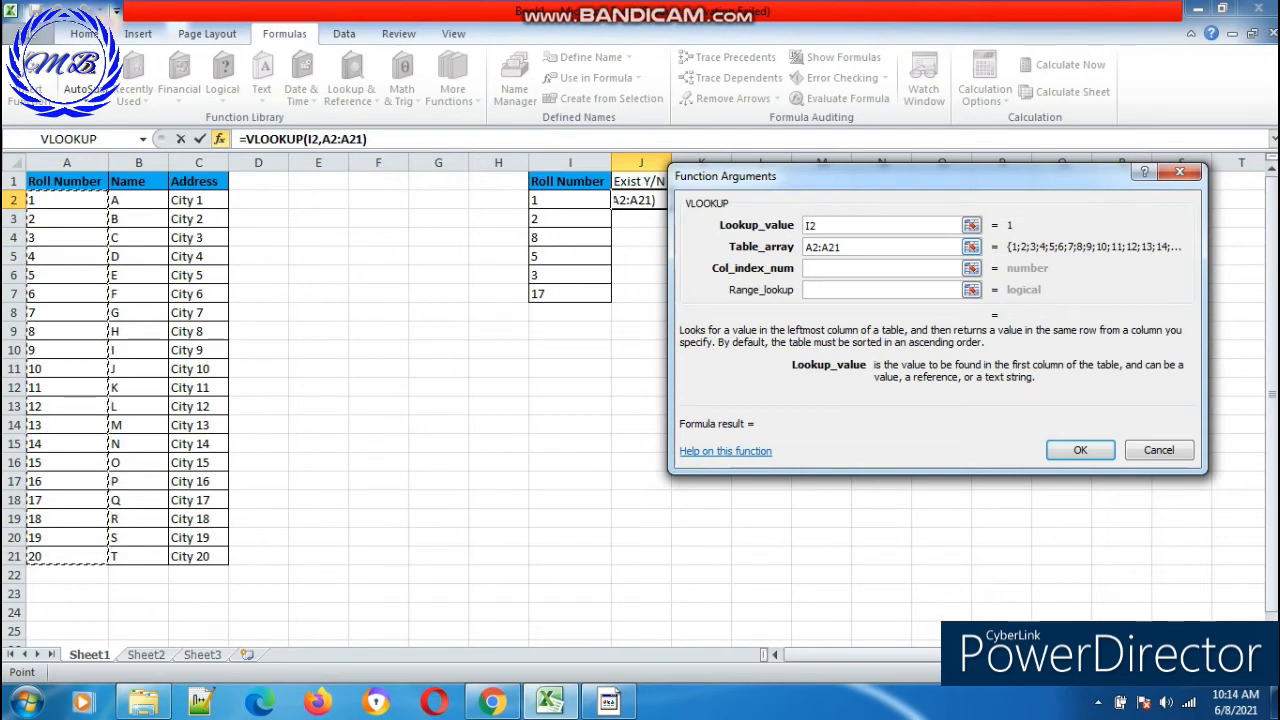
double_click(861, 249)
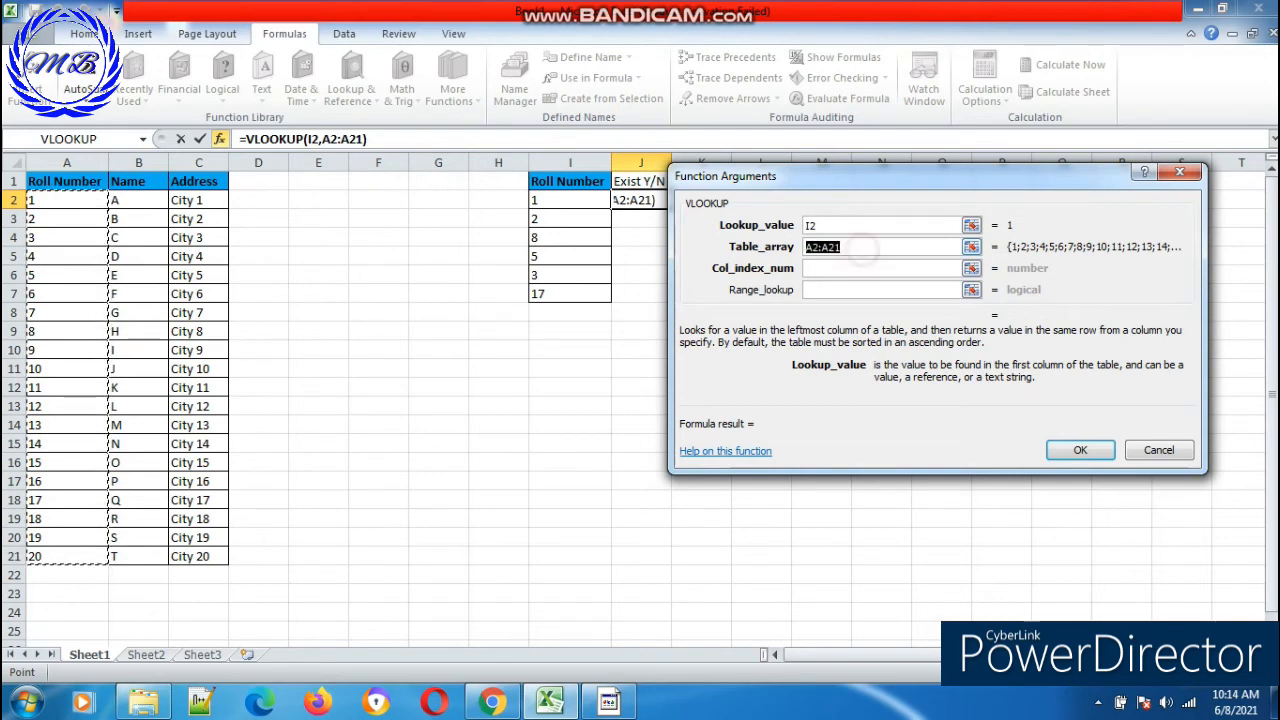
key("BackSpace")
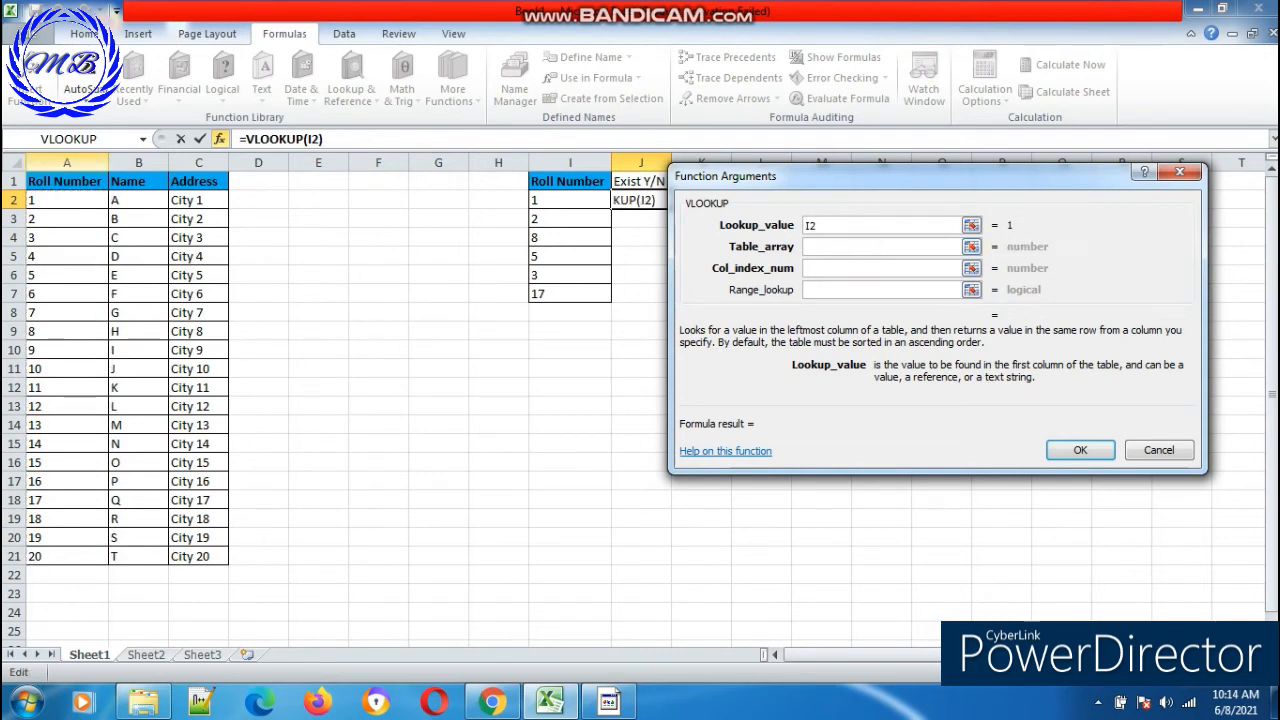
Step: Complete the J2 VLOOKUP with table array A:A, column index number 1 and range lookup 0
left_click(66, 162)
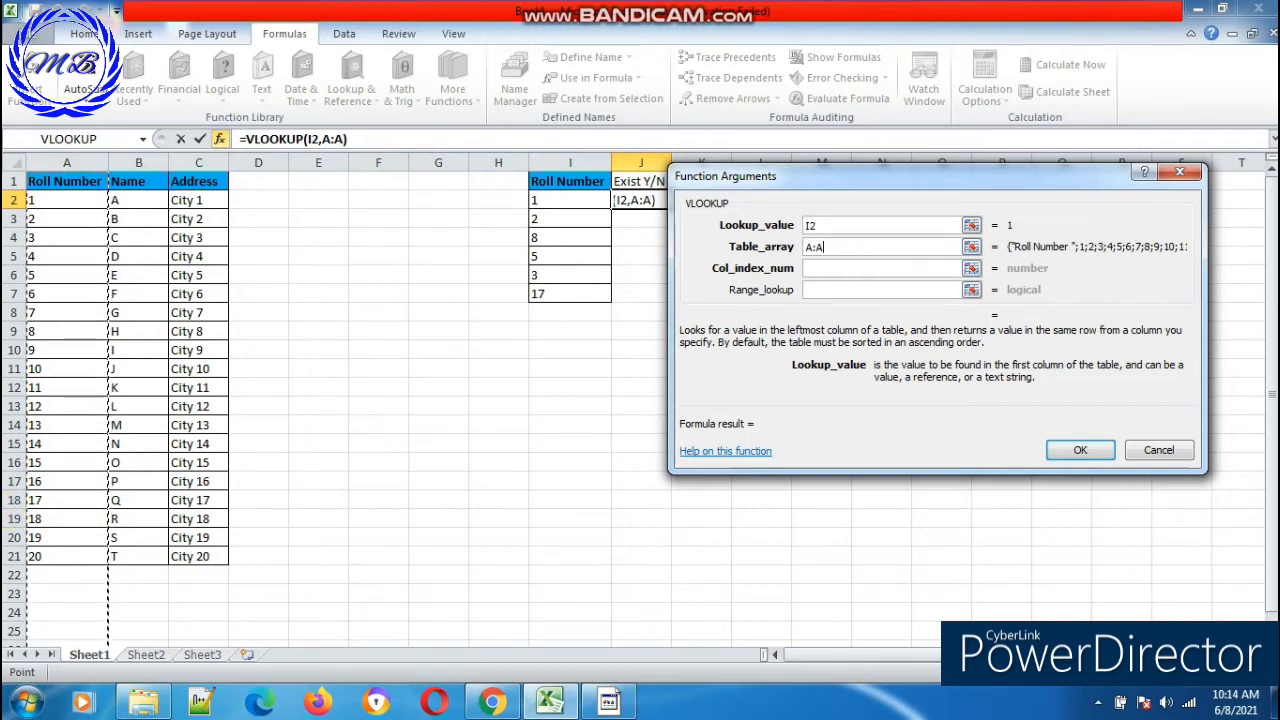
left_click(883, 270)
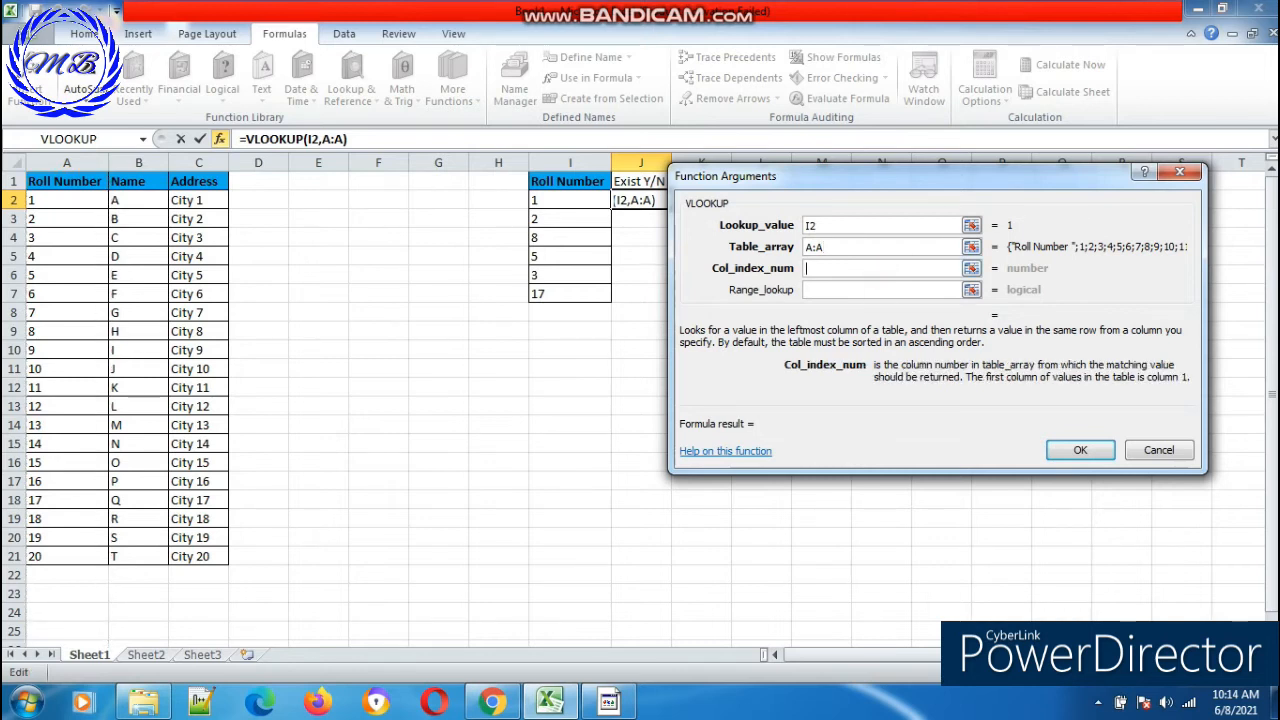
type("1")
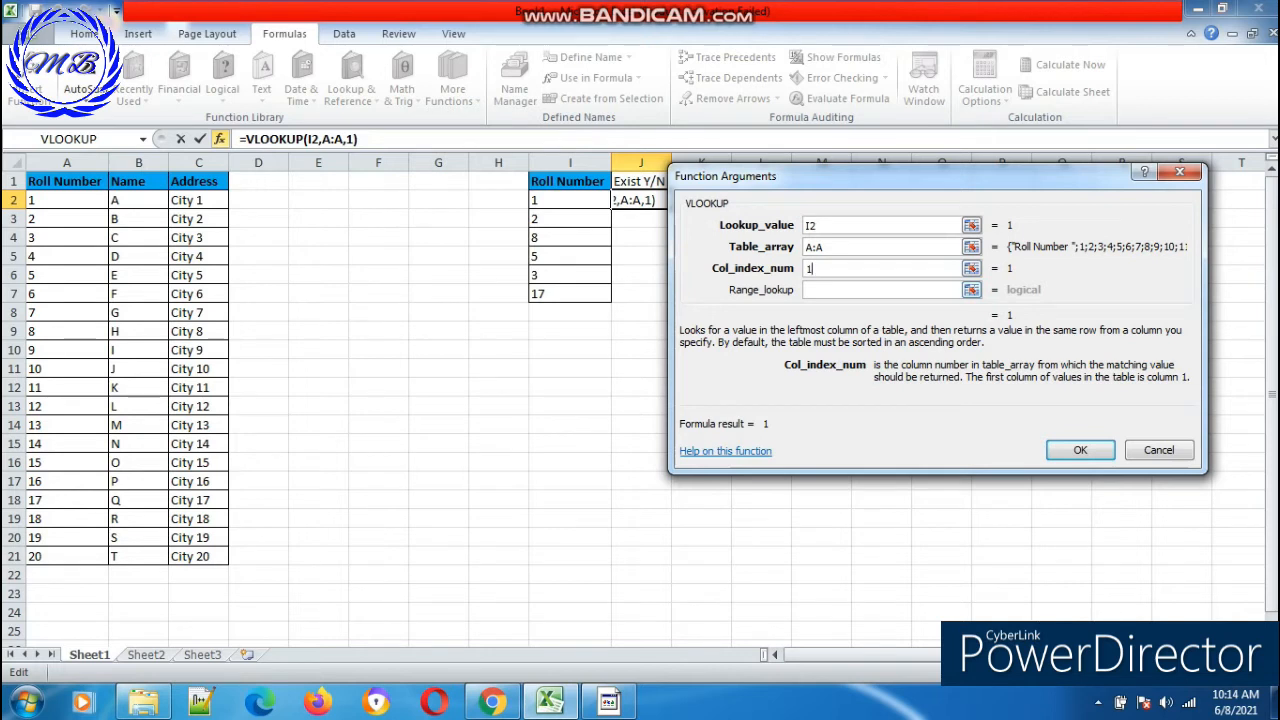
key("Tab")
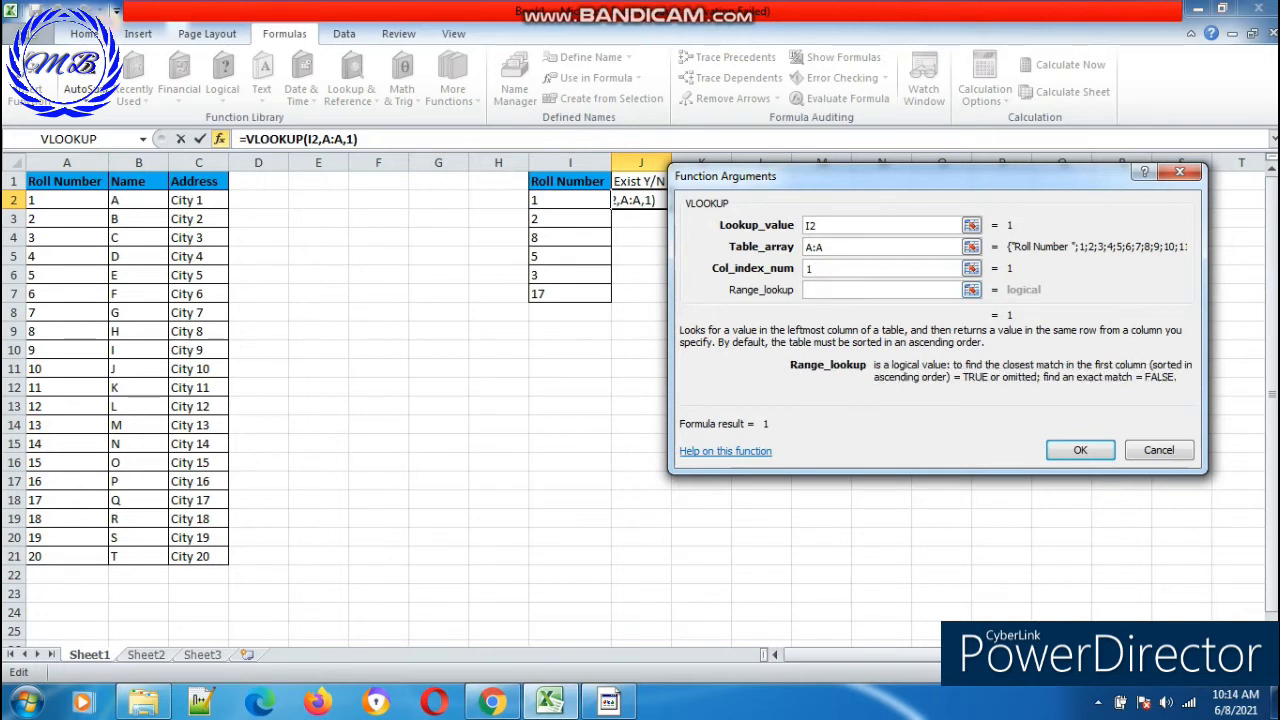
type("0")
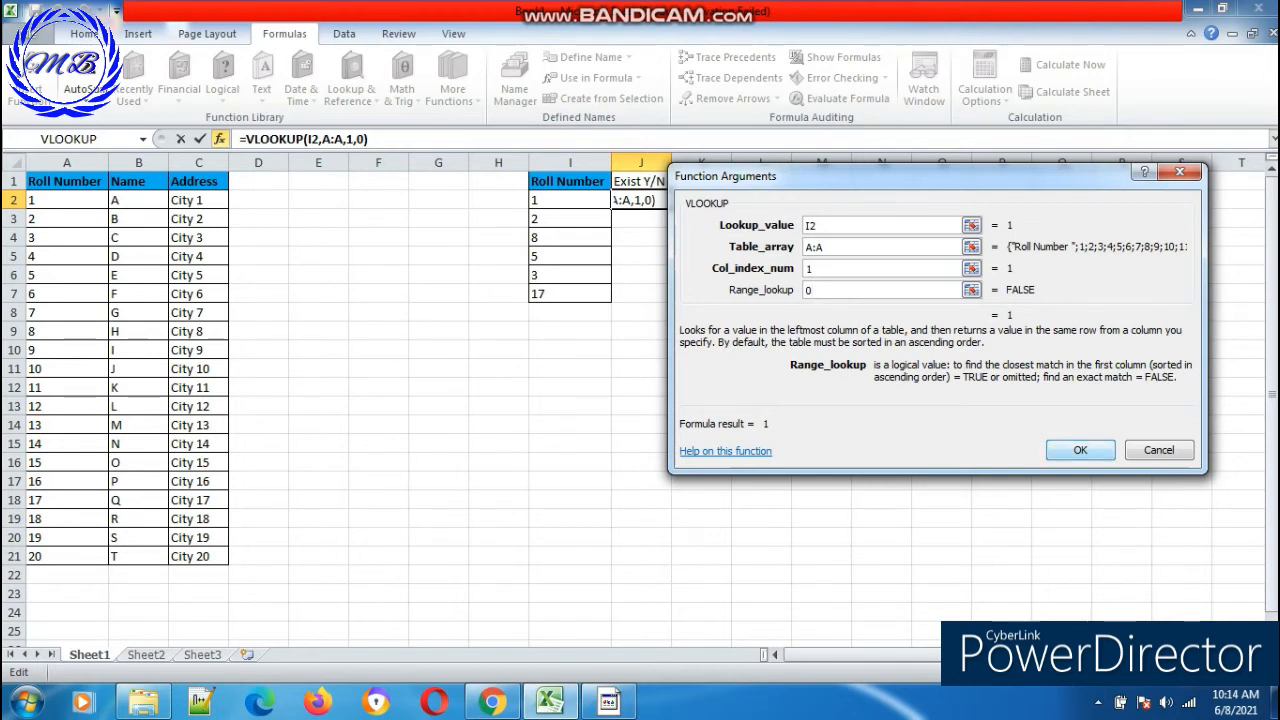
left_click(1080, 450)
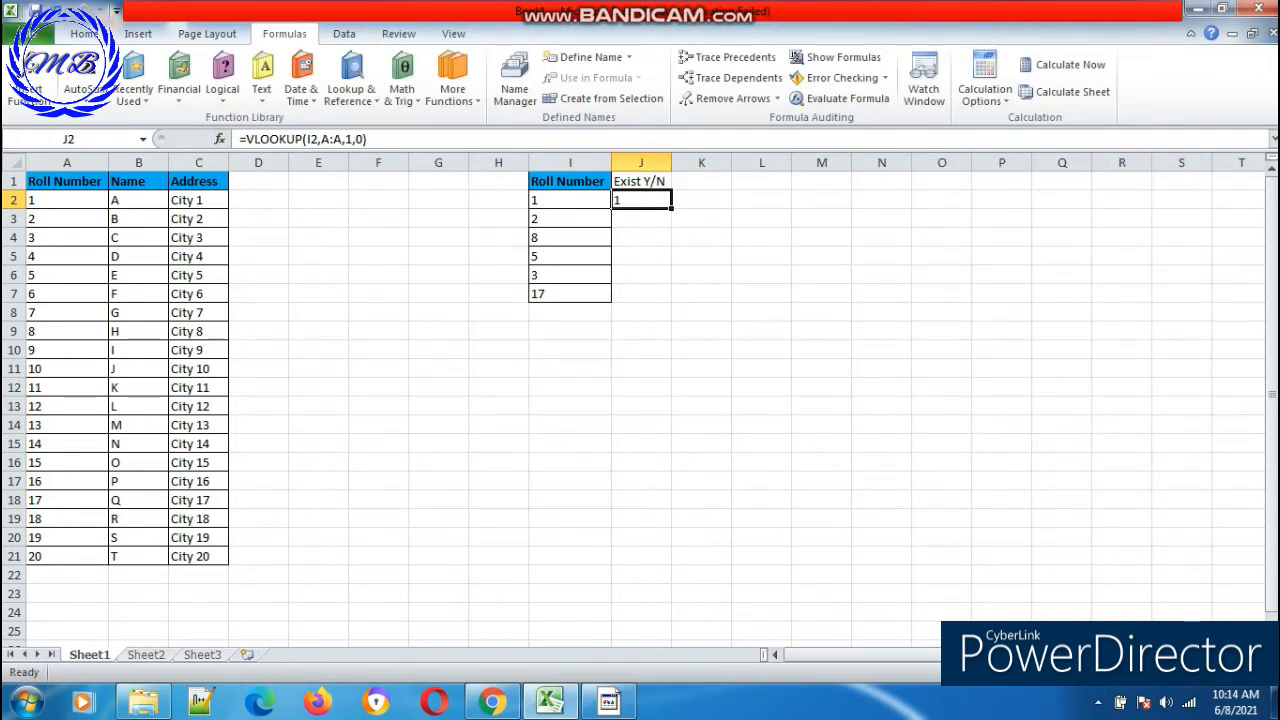
Step: Fill the VLOOKUP formula in J2 down through J7
left_click(104, 204)
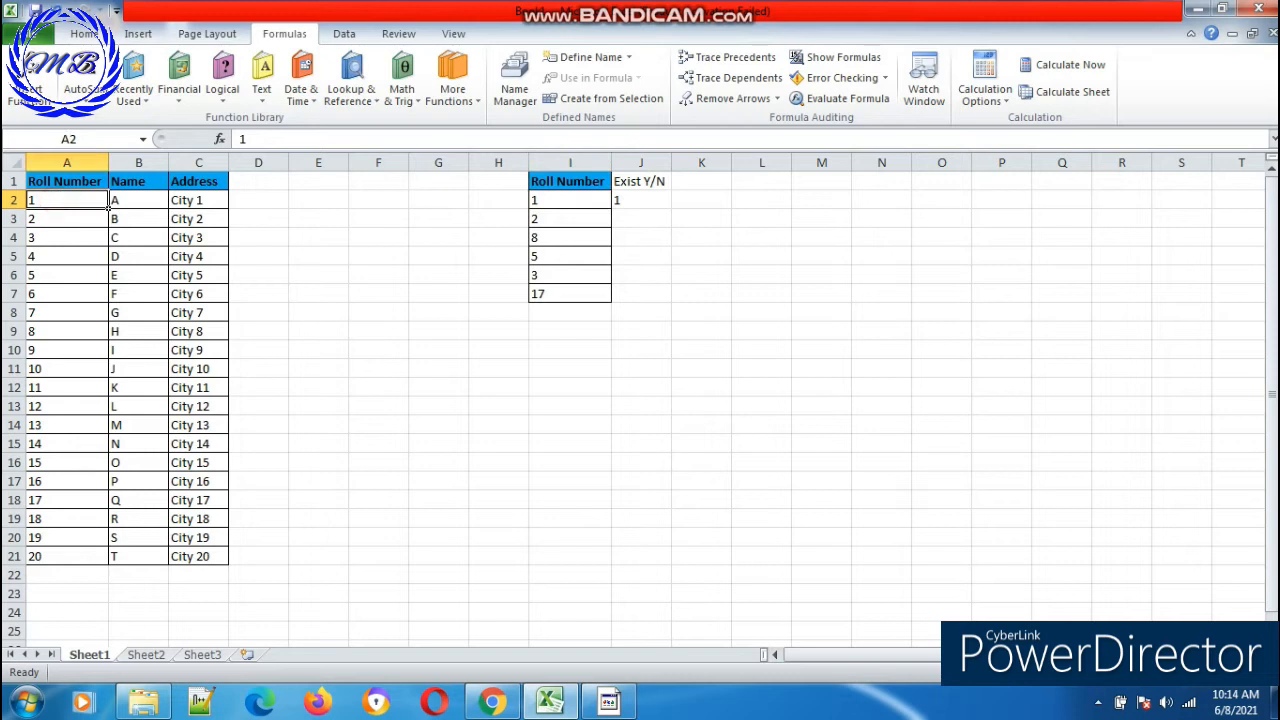
left_click(571, 218)
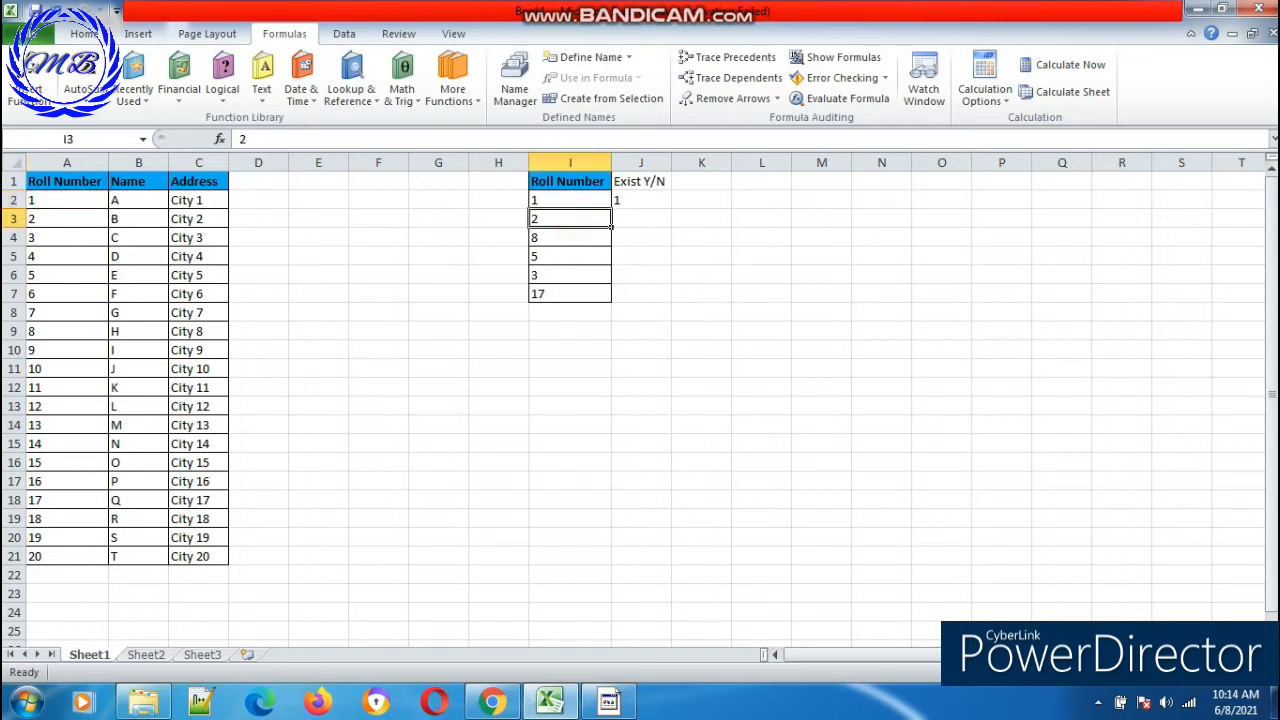
left_click(640, 220)
left_click(649, 203)
left_click_drag(671, 209, 660, 300)
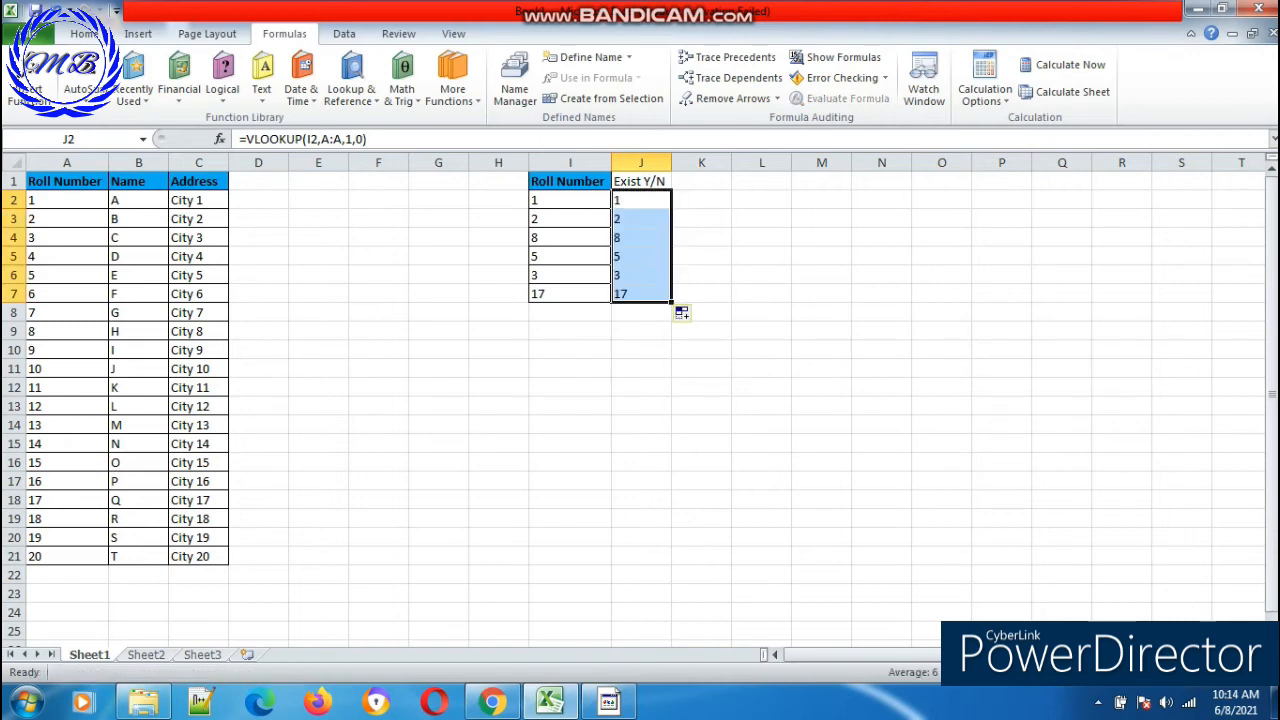
Step: Add roll number 25 in I8 and check the lookup formula beside it in J8
left_click_drag(560, 200, 565, 294)
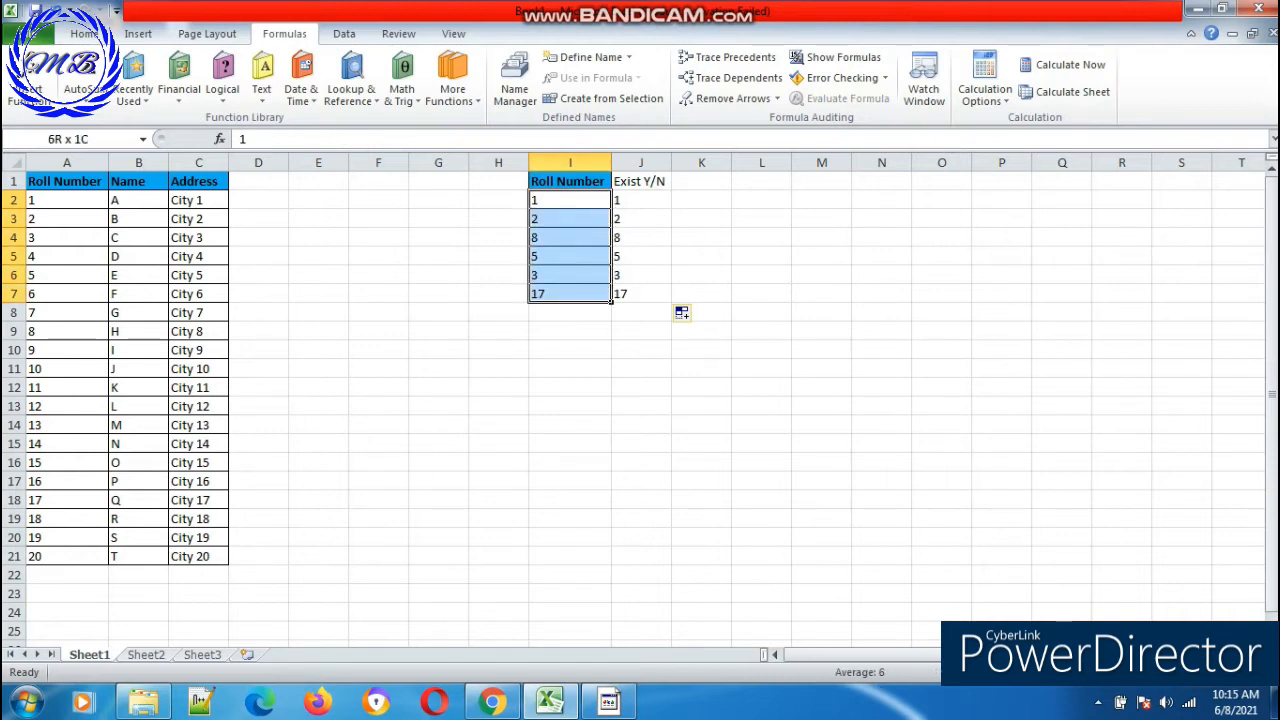
left_click(567, 312)
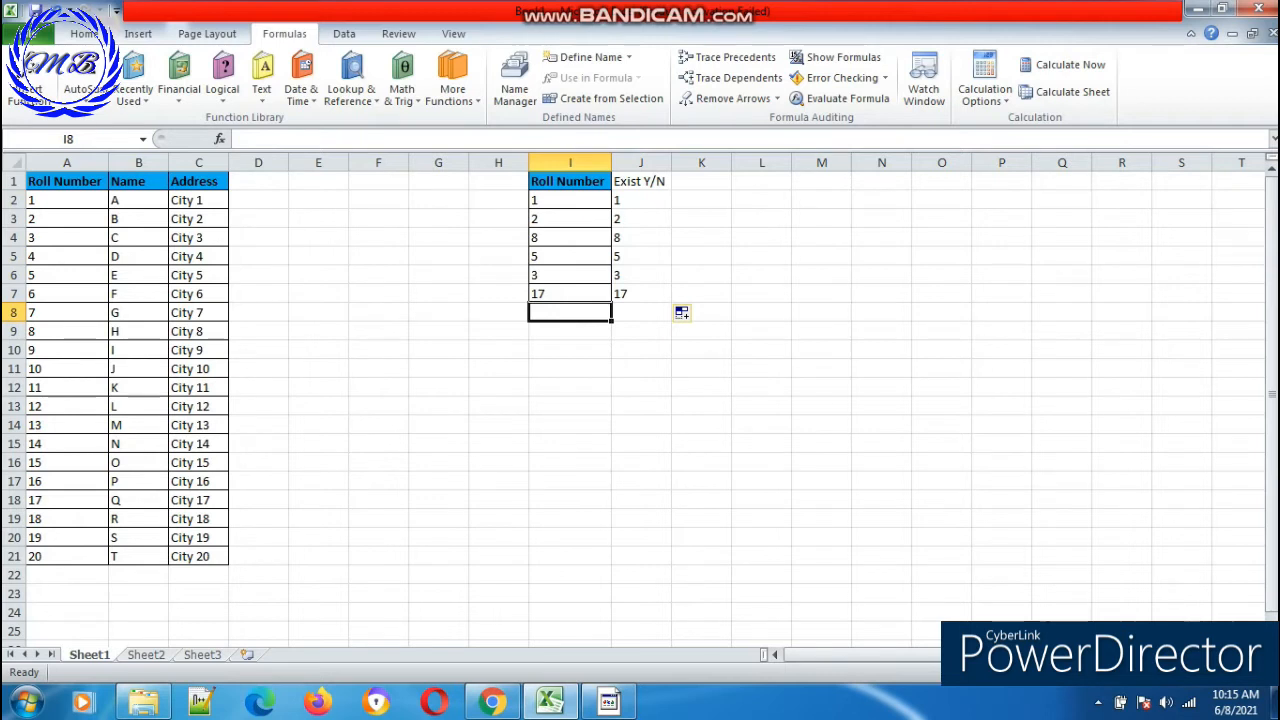
type("25")
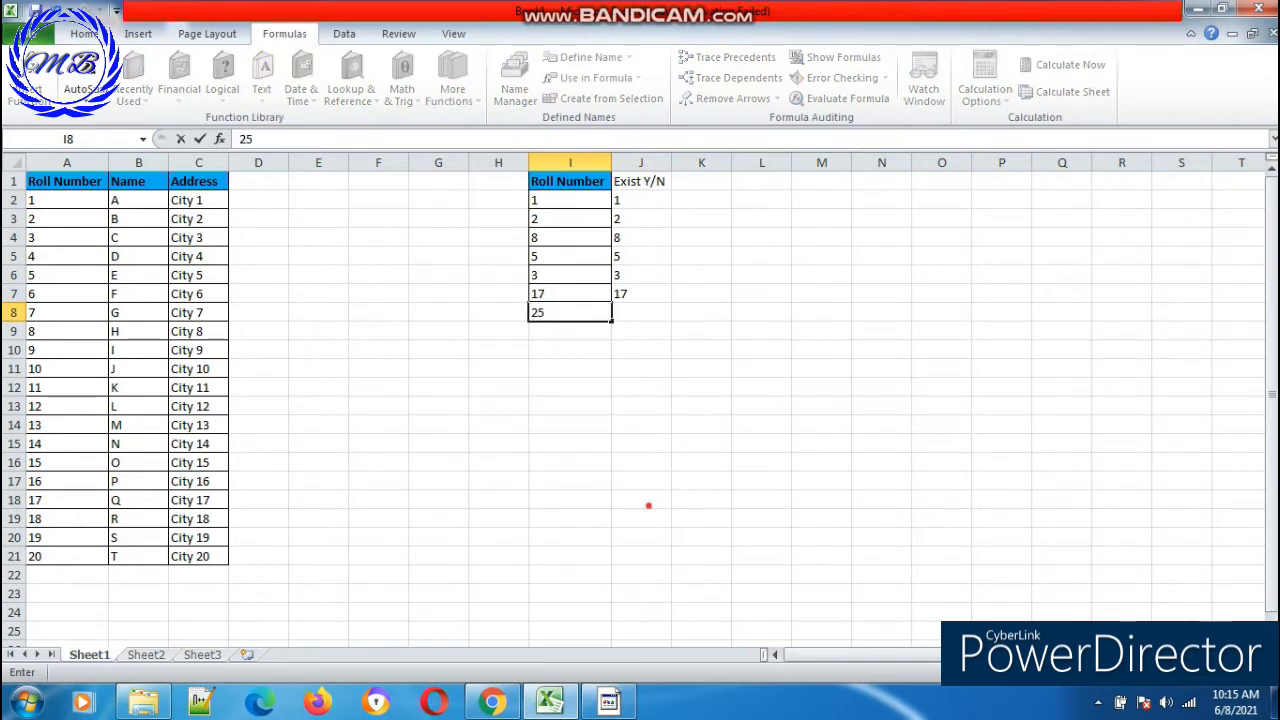
left_click(648, 505)
left_click(642, 313)
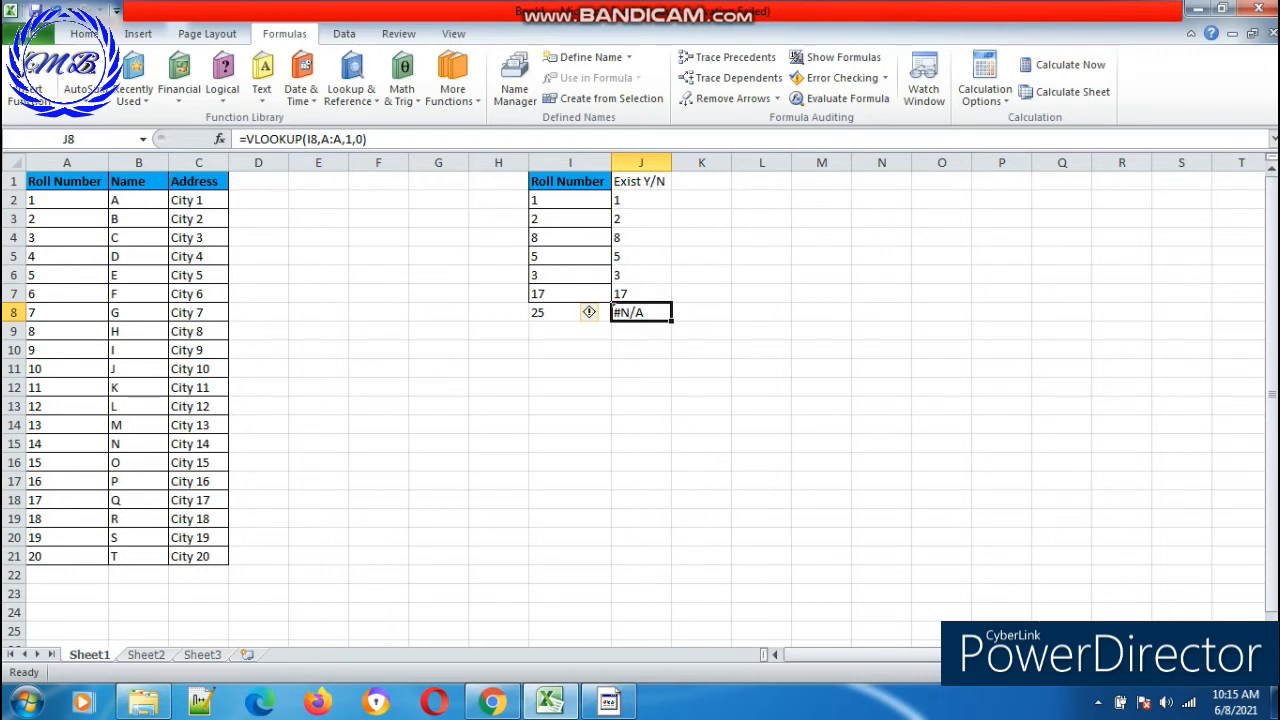
Step: Compare the roll numbers in I2:I8 and their lookup results in column J with the source list in A2:A21
left_click(537, 314)
left_click(63, 200)
left_click_drag(63, 200, 63, 560)
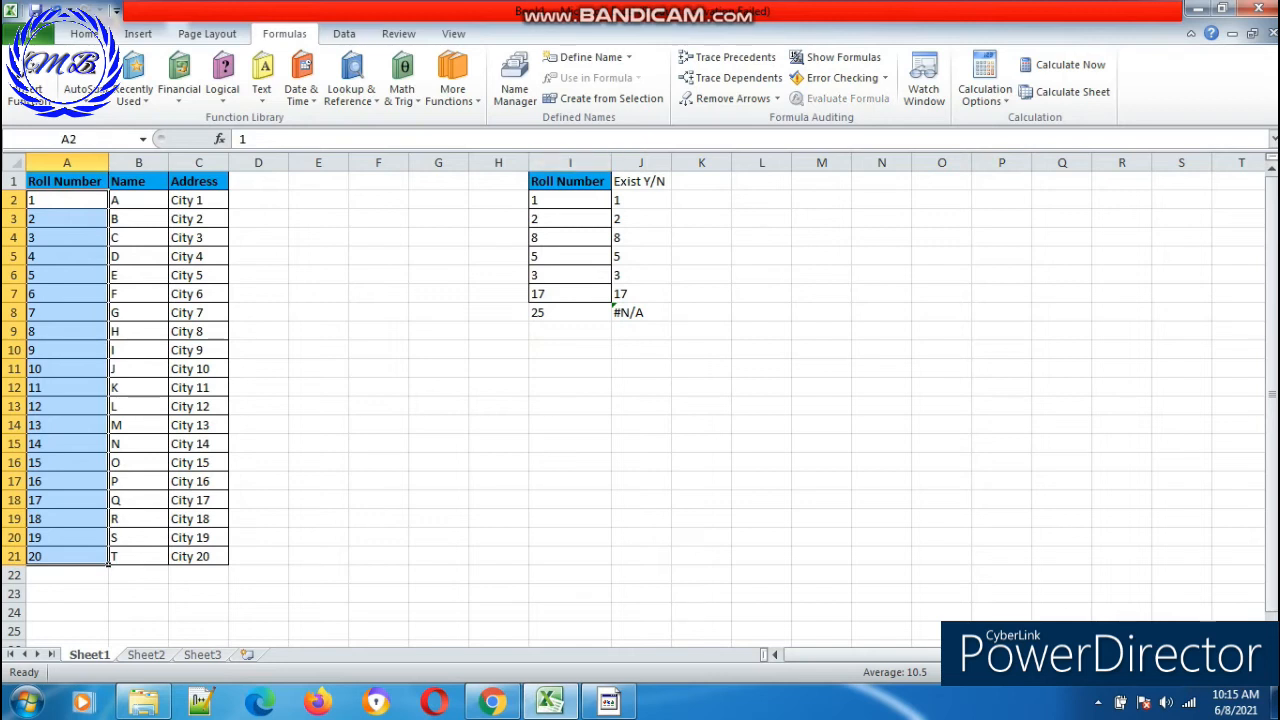
left_click_drag(566, 200, 612, 300)
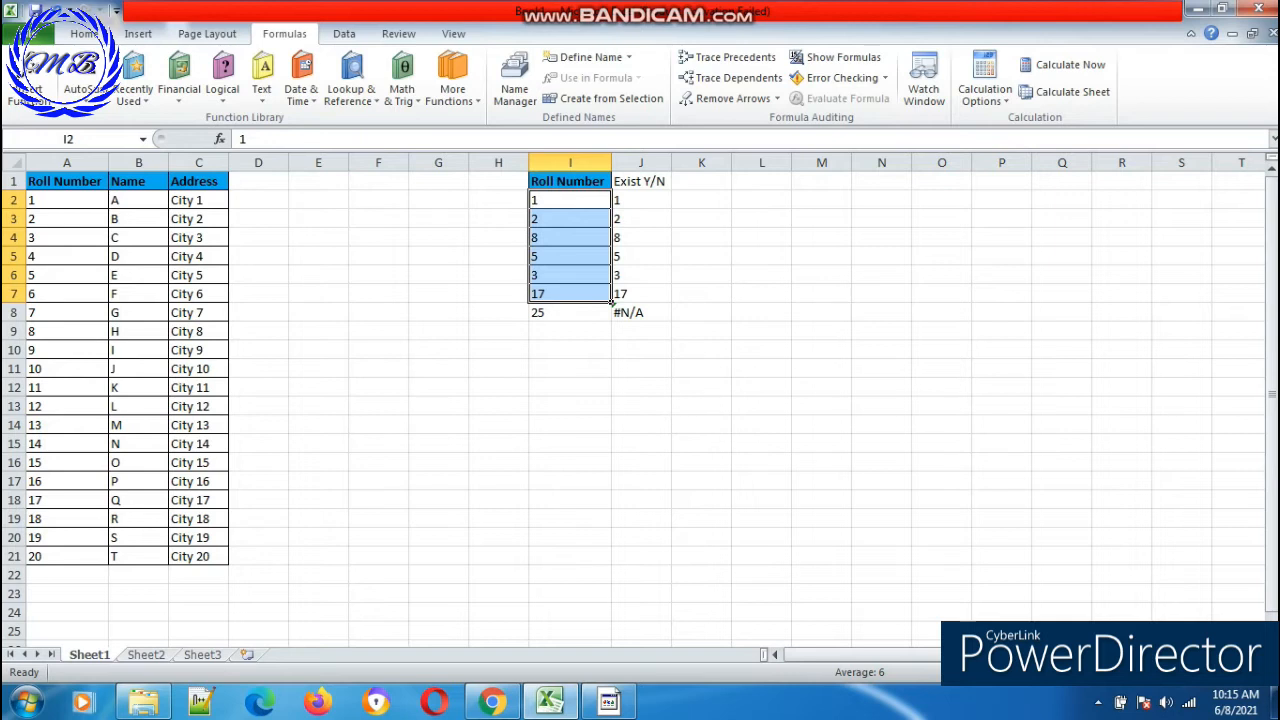
left_click(625, 202)
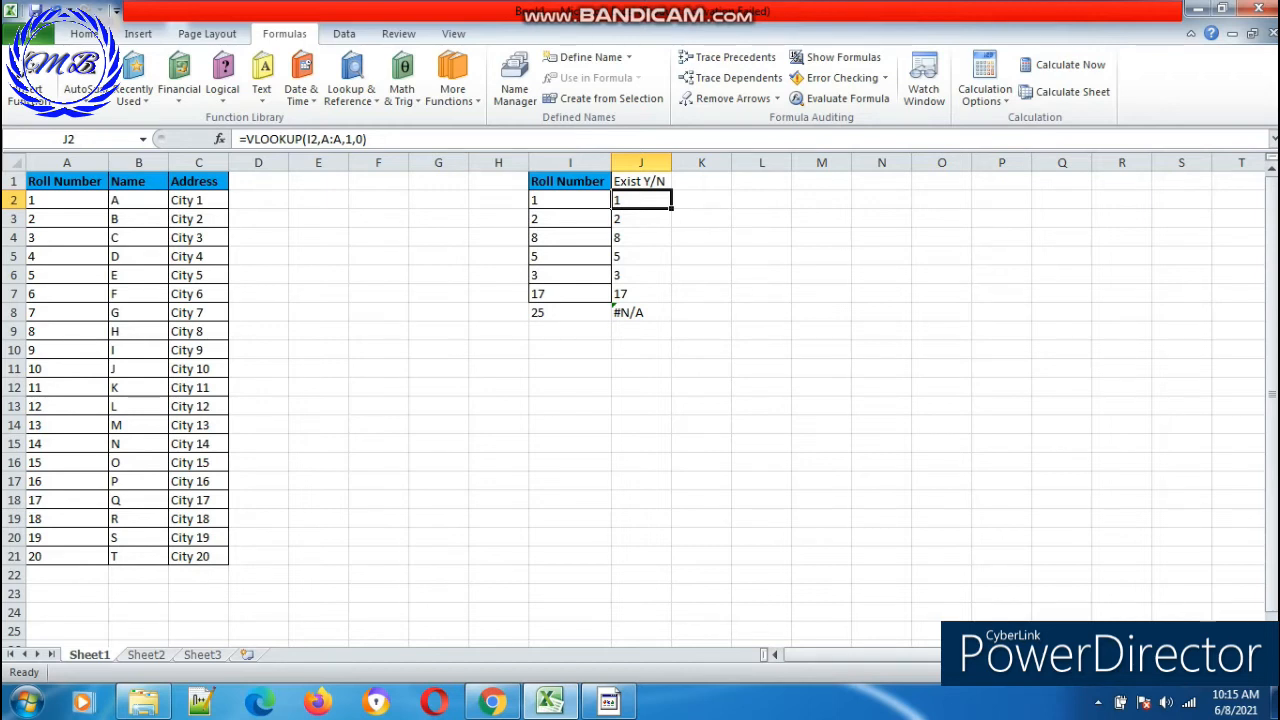
left_click_drag(570, 200, 570, 293)
left_click_drag(42, 200, 100, 558)
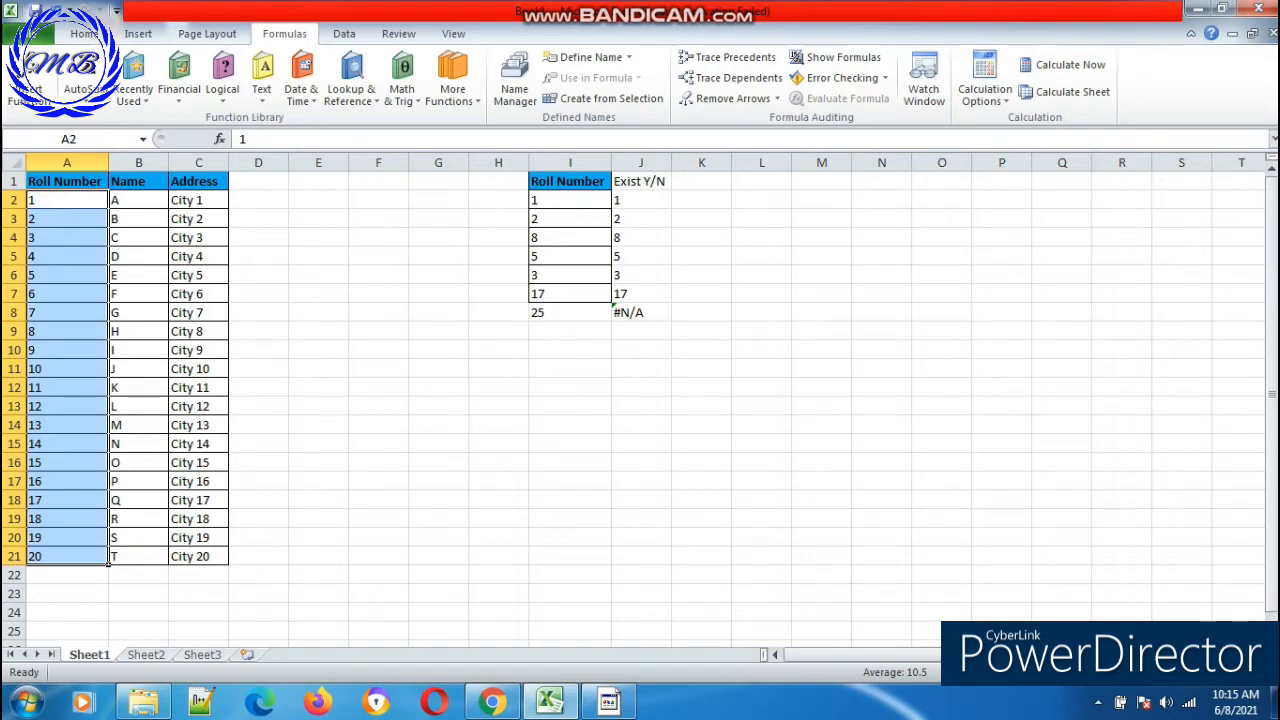
left_click(586, 313)
left_click(650, 313)
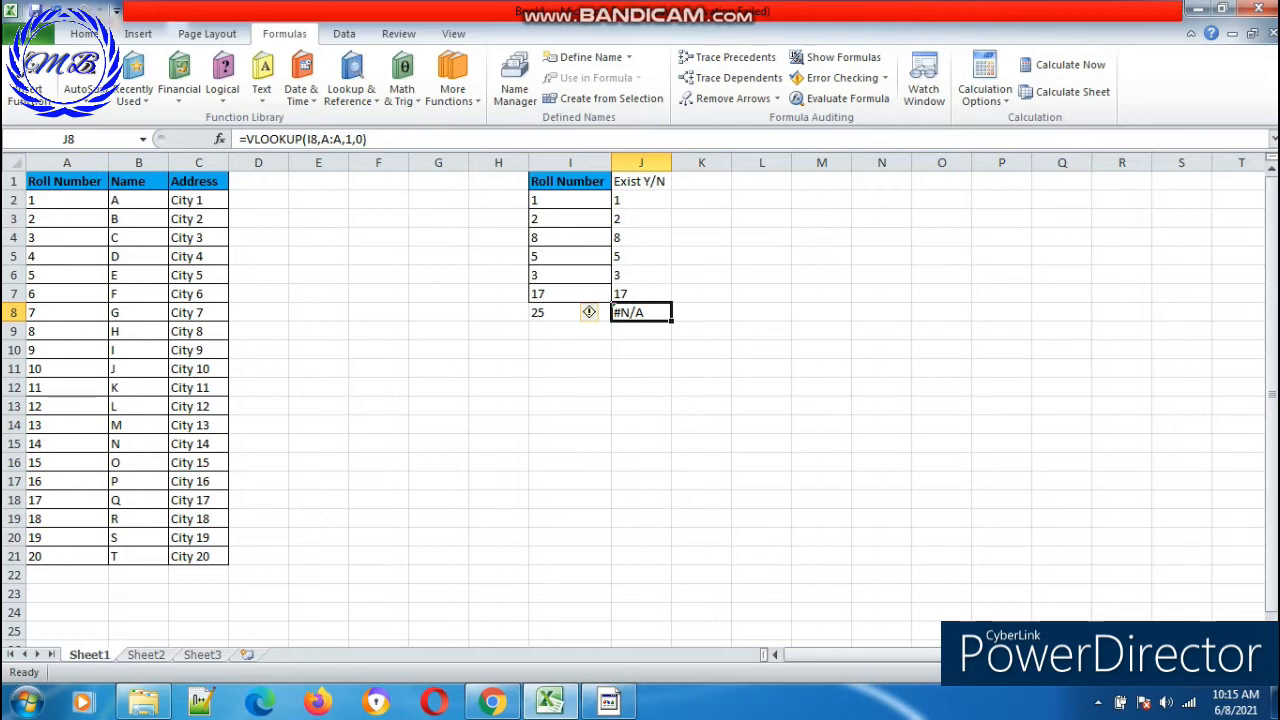
left_click(60, 182)
left_click_drag(60, 182, 655, 558)
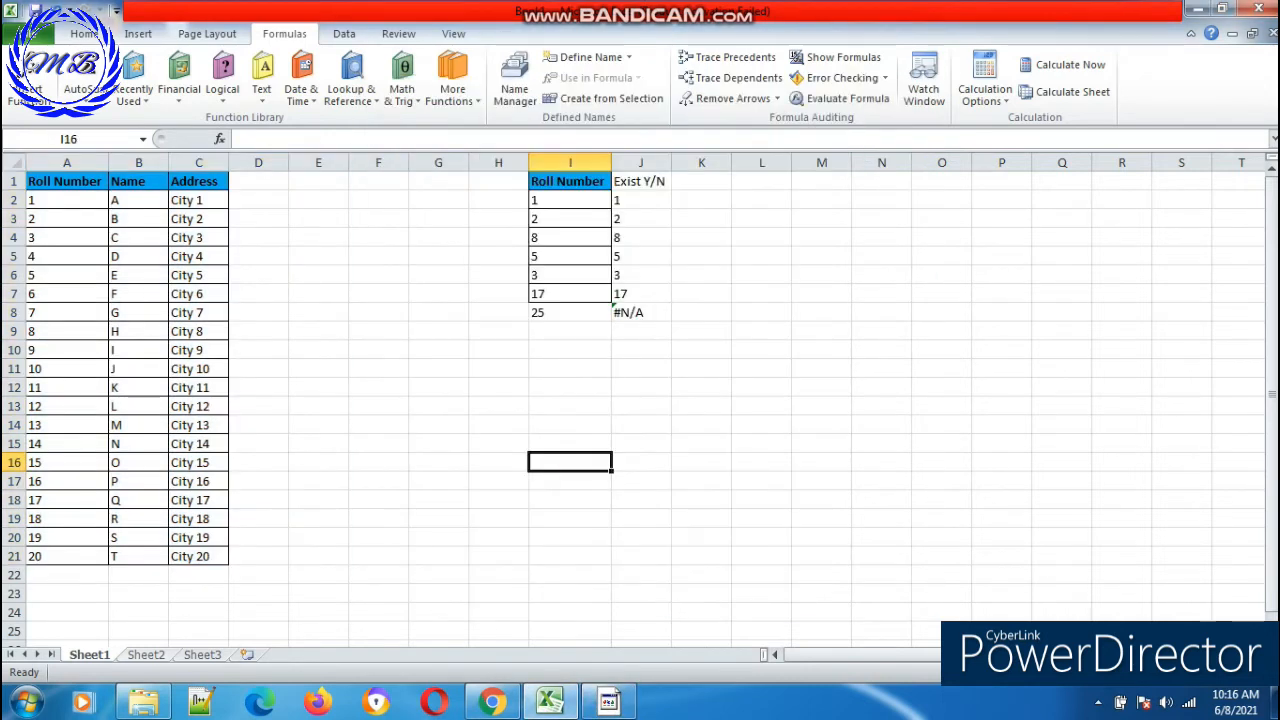
Step: Start a VLOOKUP in cell B2 of Sheet2 with A2 as the lookup value
left_click(146, 654)
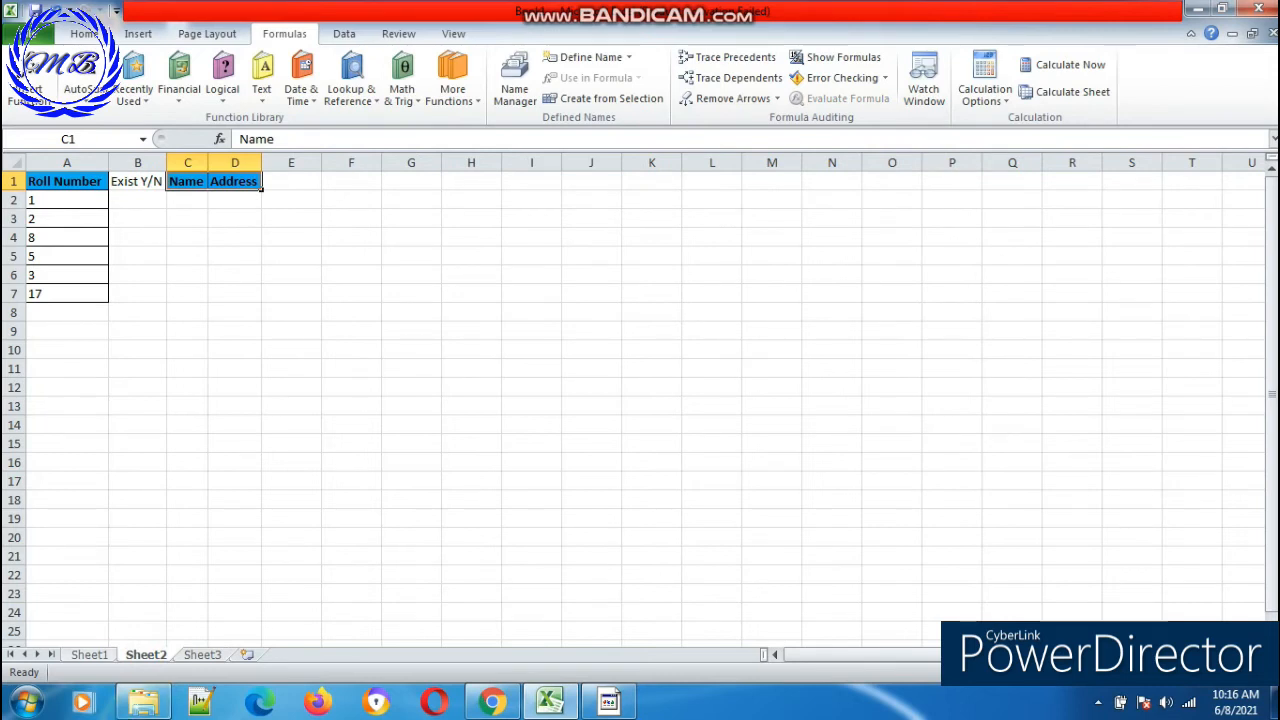
left_click(137, 200)
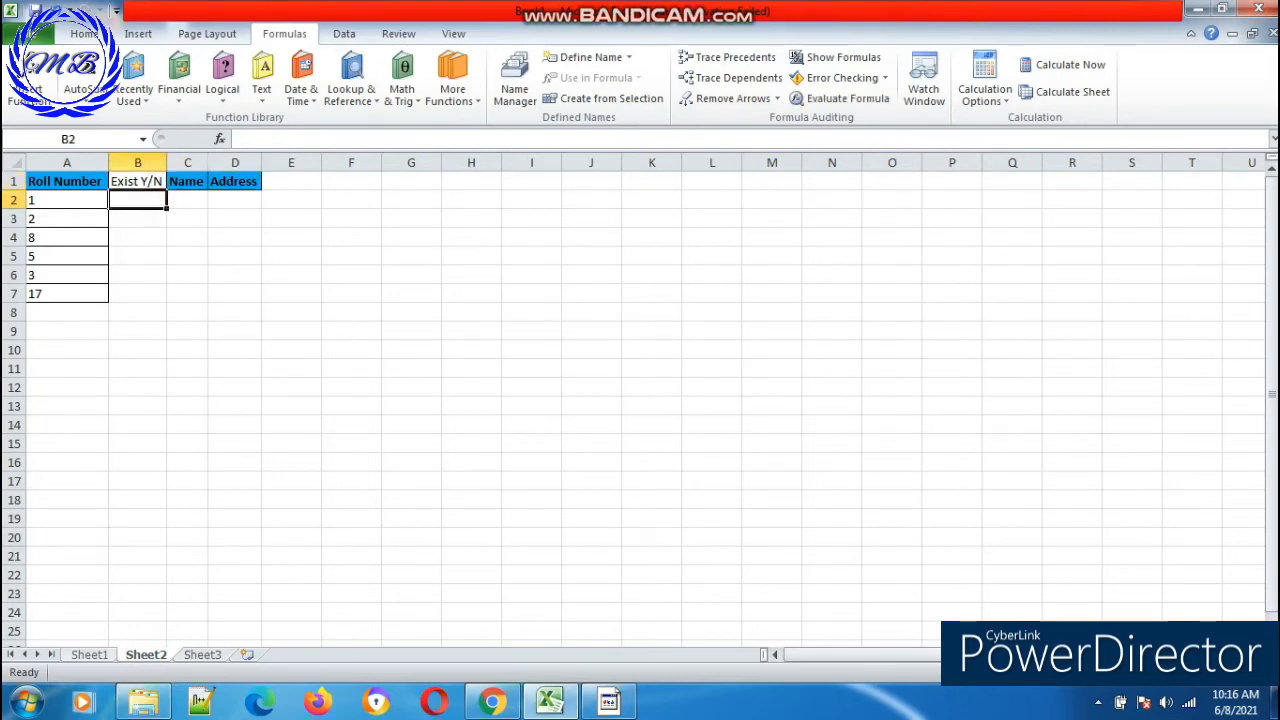
left_click(351, 90)
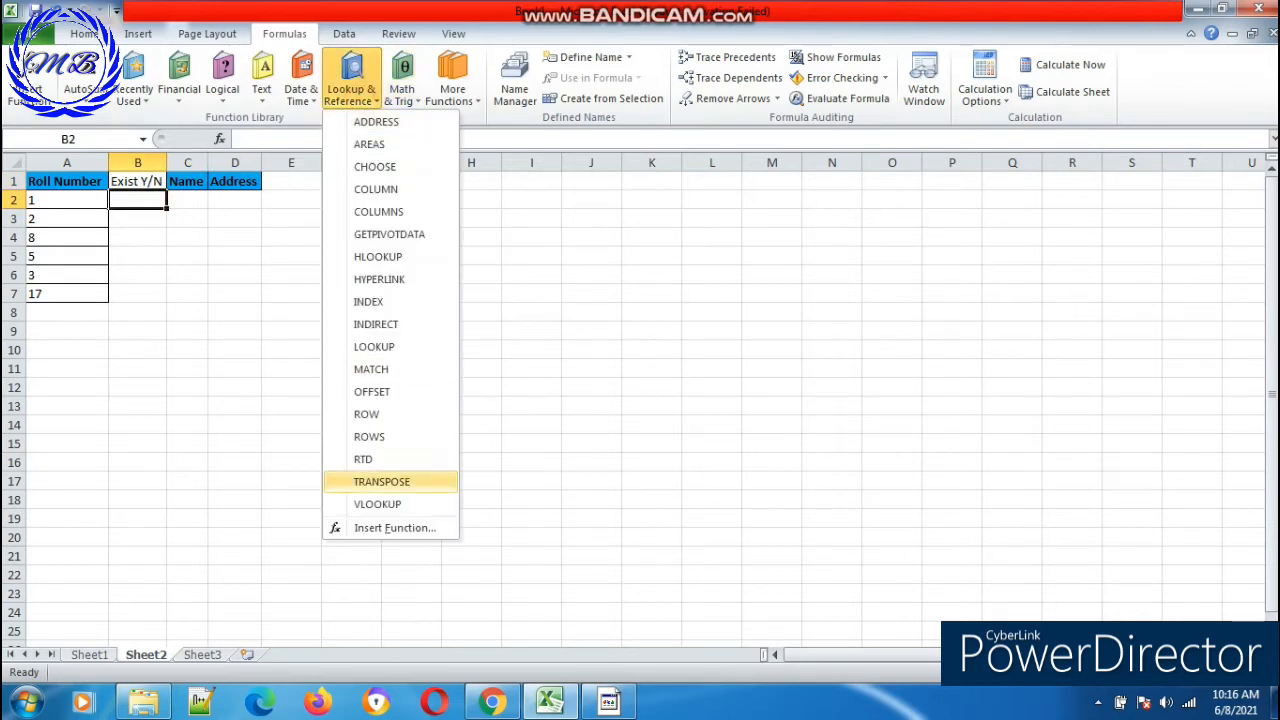
left_click(377, 504)
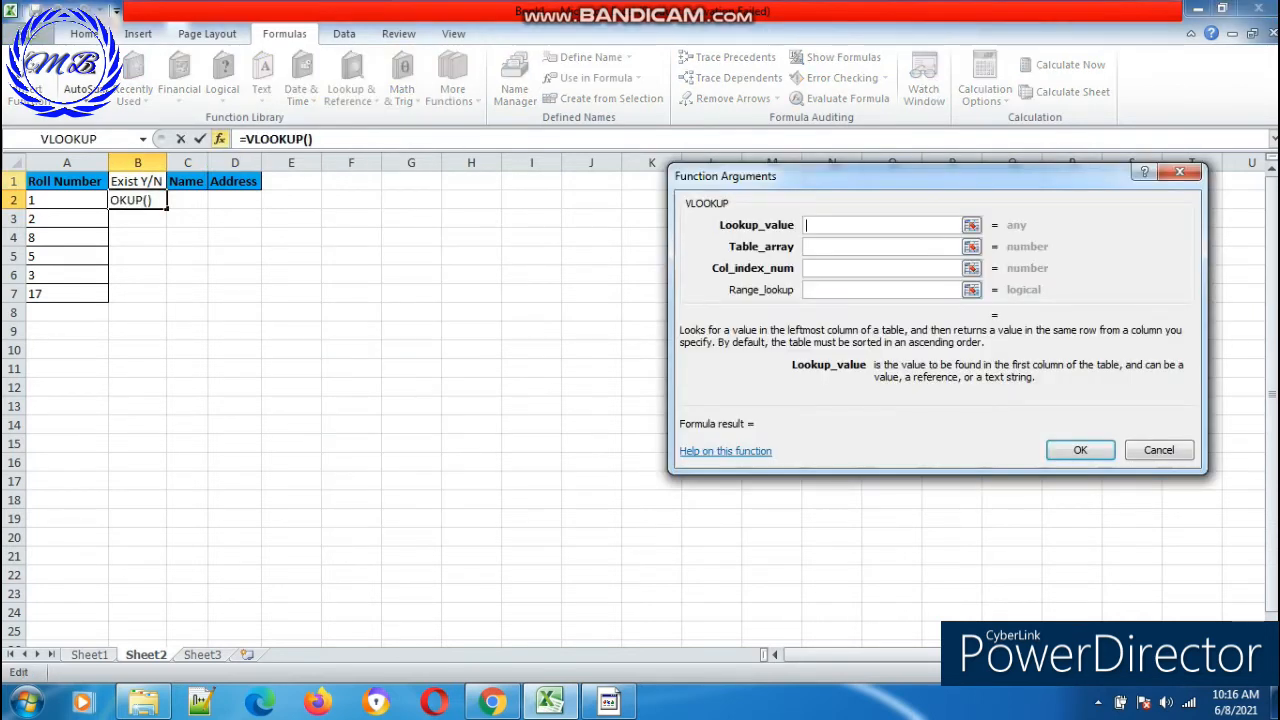
left_click(45, 202)
Step: Complete the B2 VLOOKUP with table array Sheet1!A:A, column index number 1 and range lookup 0, and fill it down through B7
left_click(860, 247)
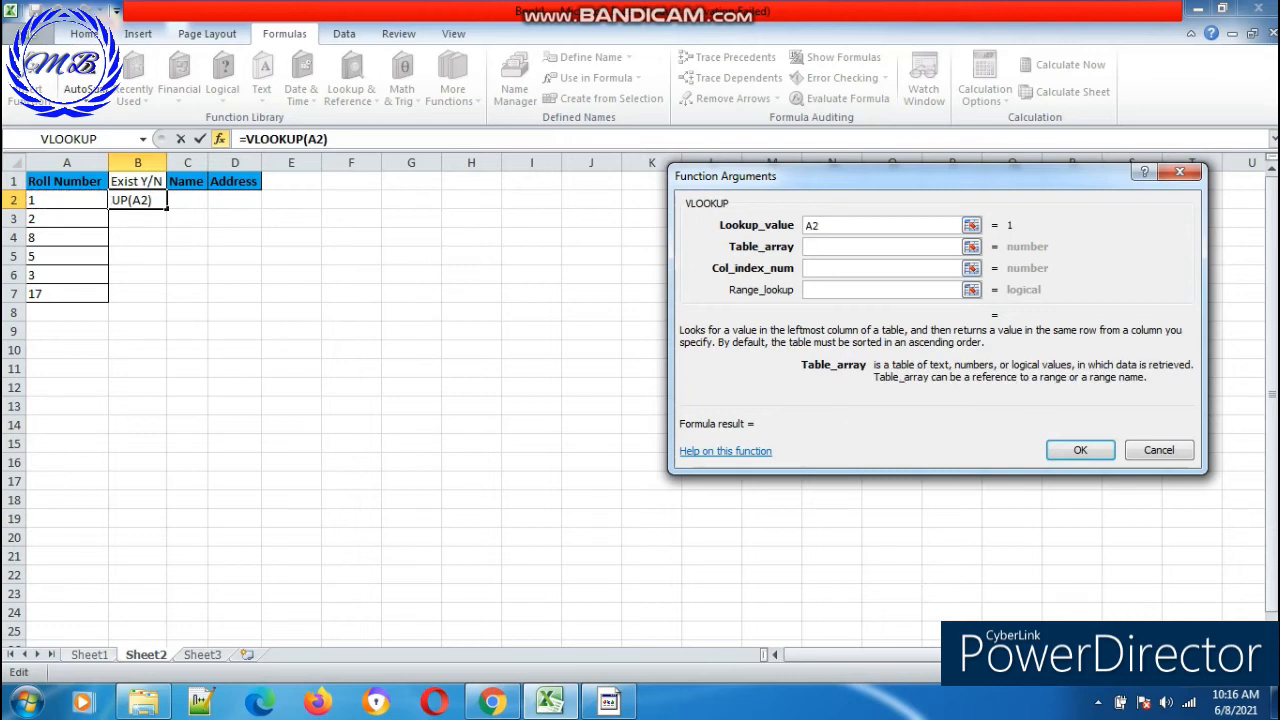
left_click(89, 654)
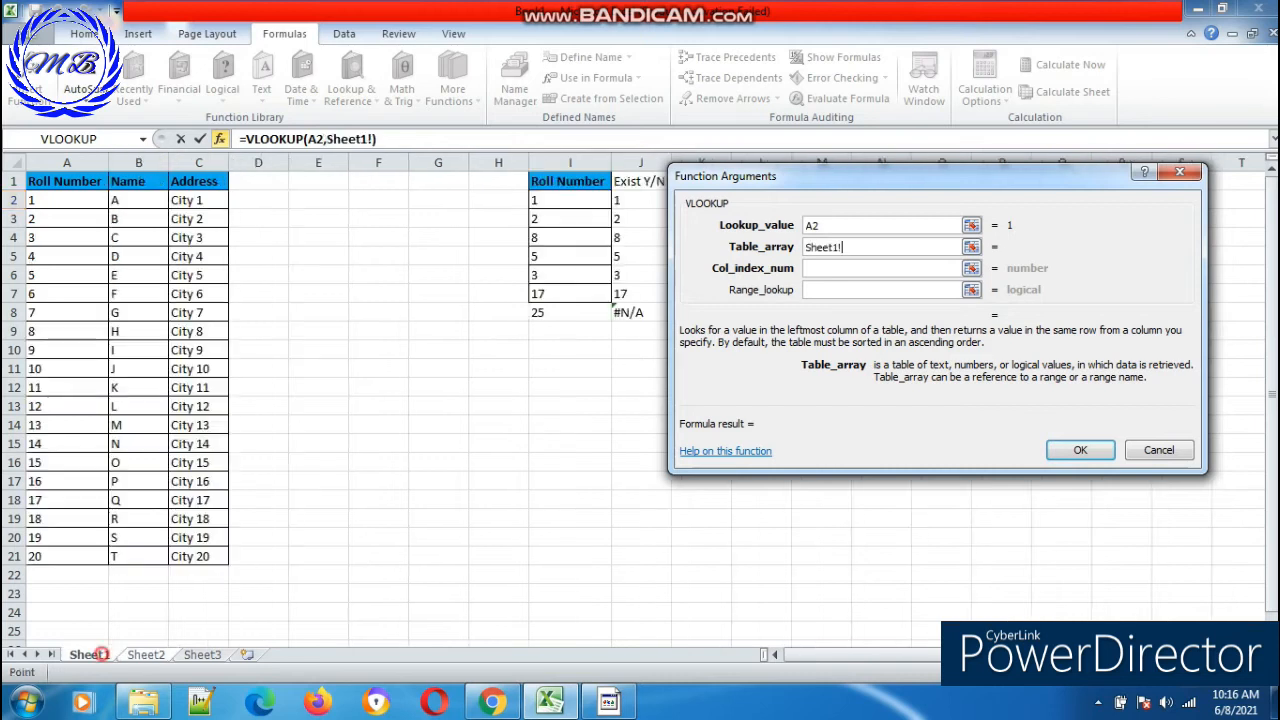
left_click(67, 162)
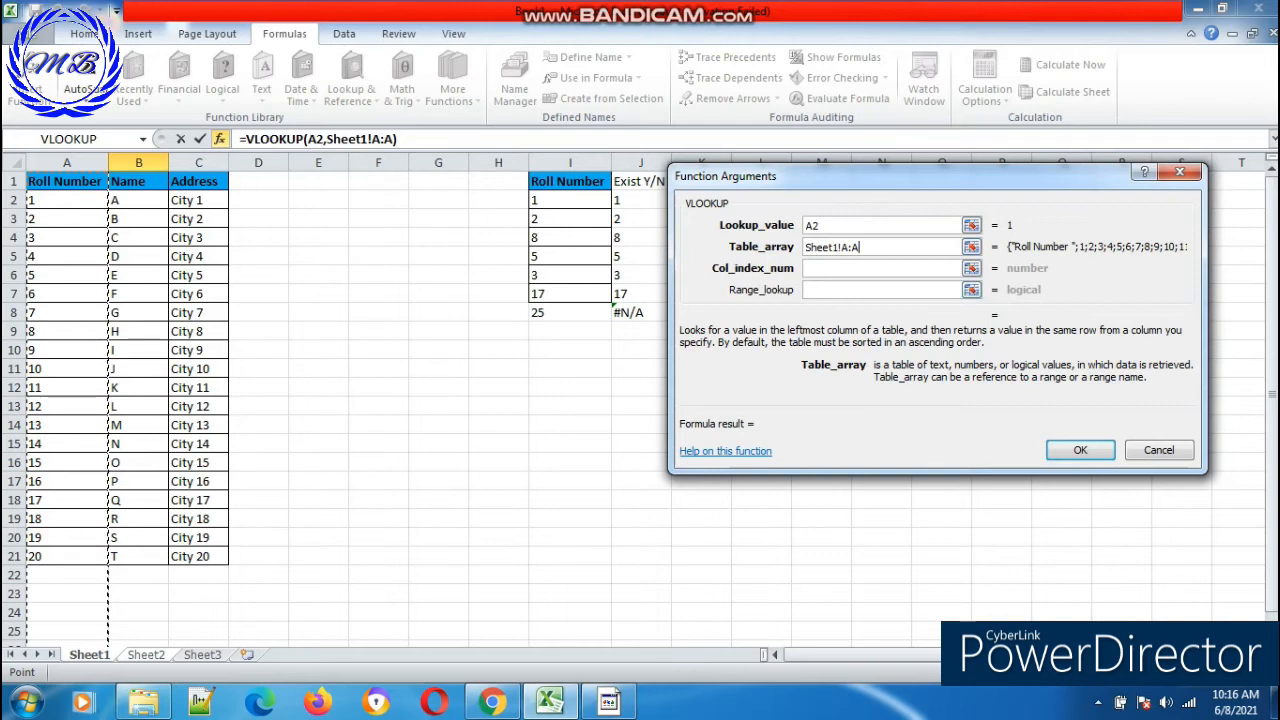
key("Tab")
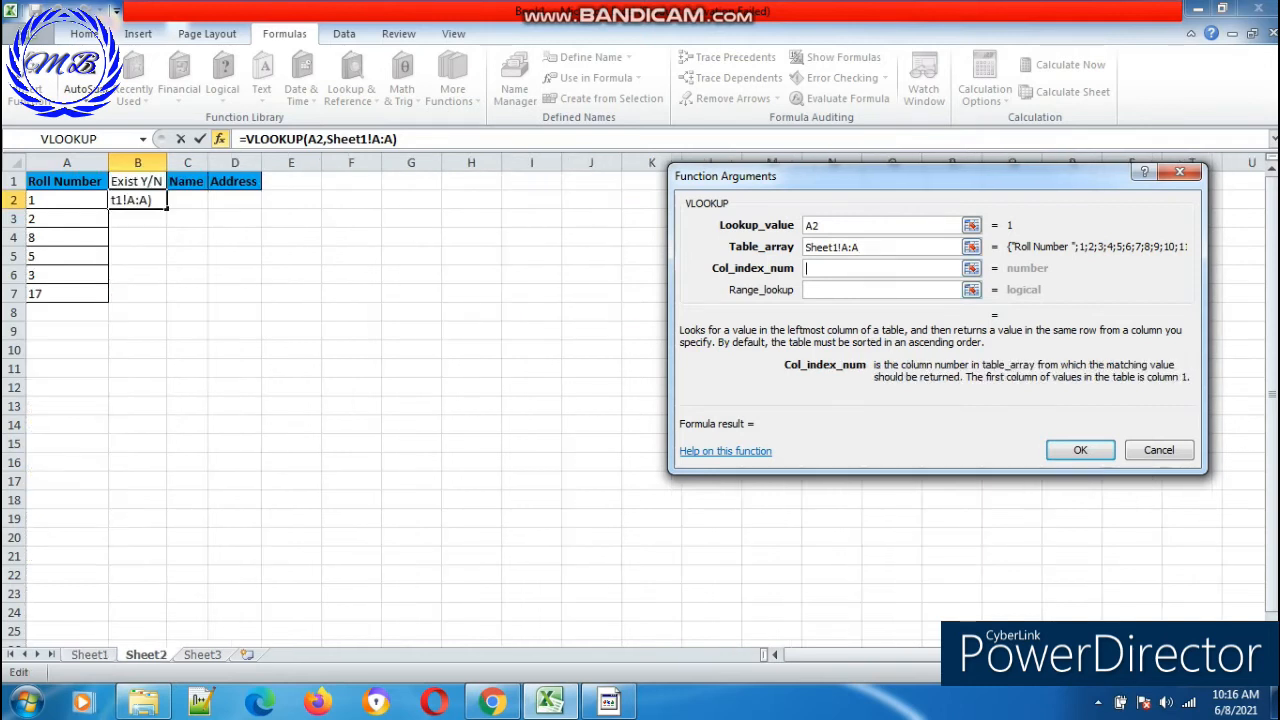
type("1")
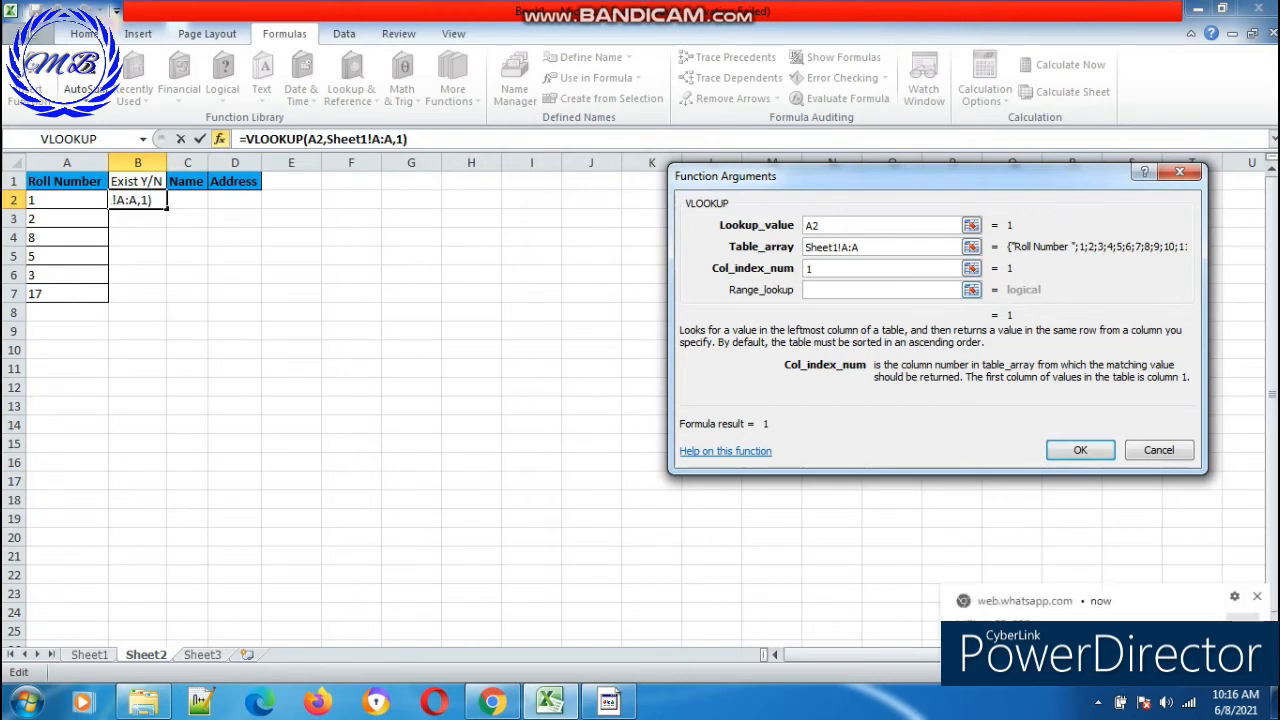
key("Tab")
type("0")
left_click(1064, 452)
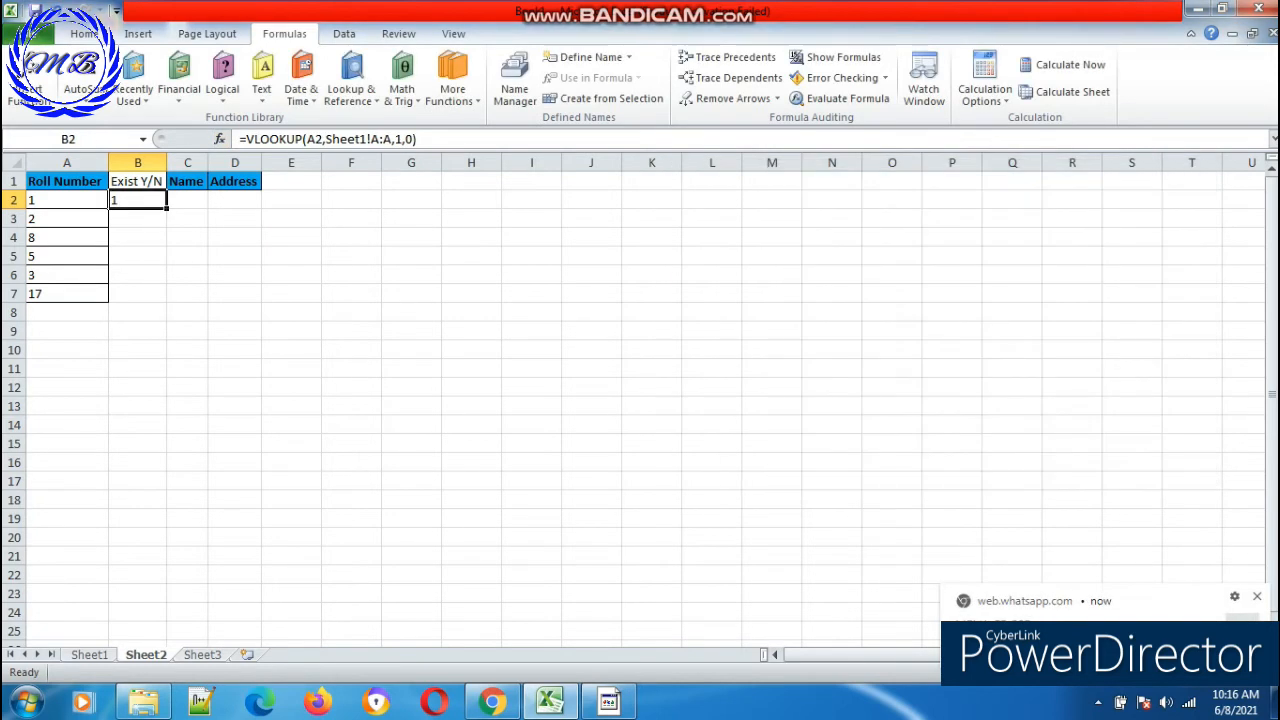
left_click_drag(166, 208, 162, 297)
Step: Add roll number 21 in A8 and extend the lookup formula from B7 down to B8
left_click(54, 314)
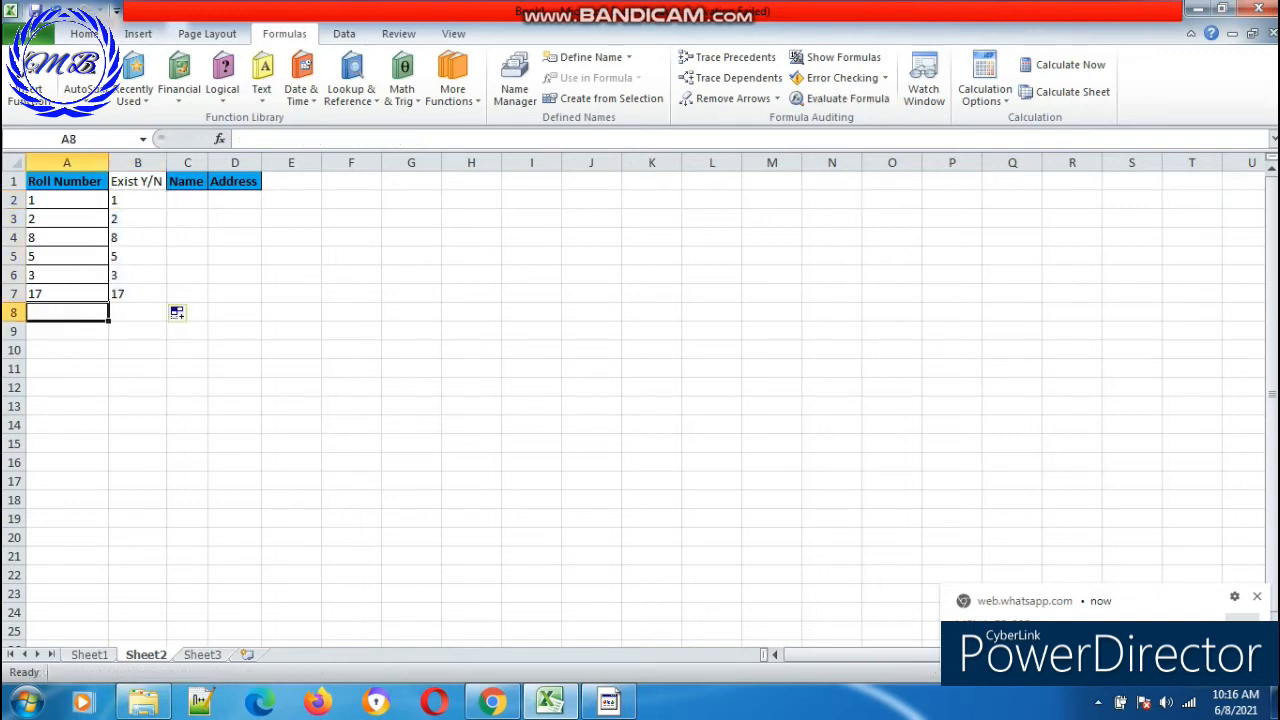
type("21")
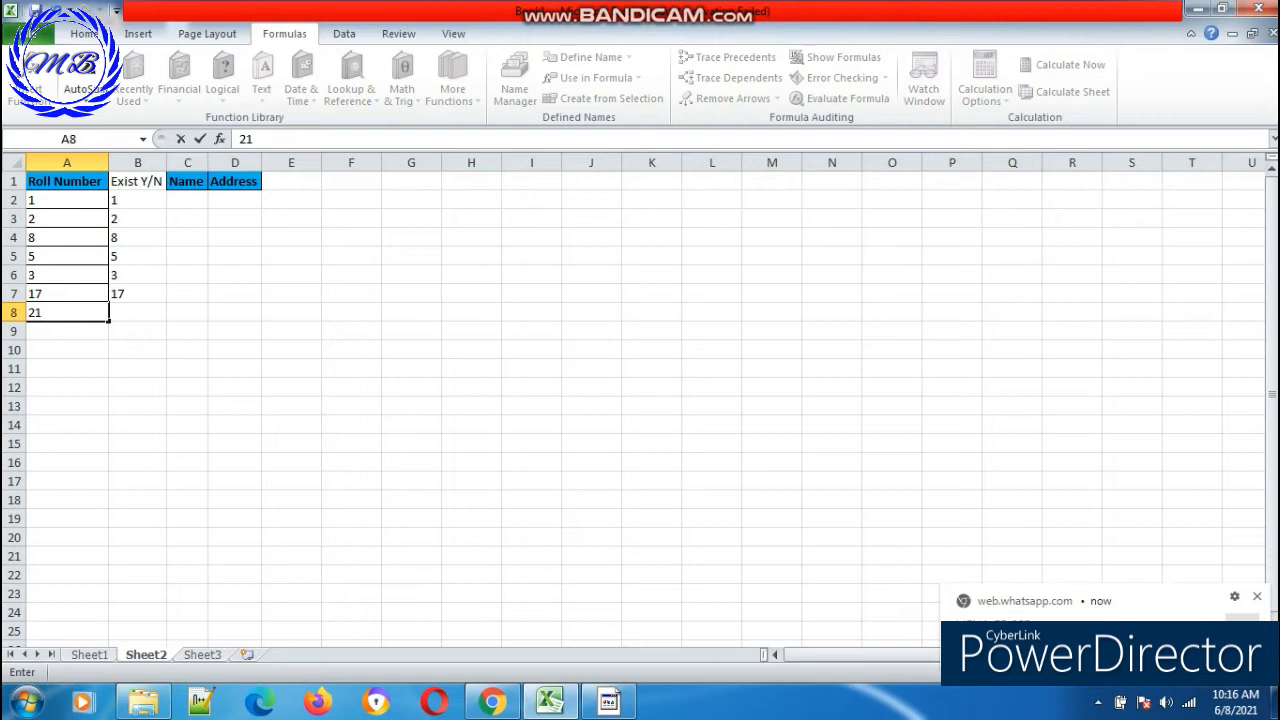
key("Tab")
left_click(153, 297)
left_click_drag(166, 302, 166, 320)
left_click(300, 405)
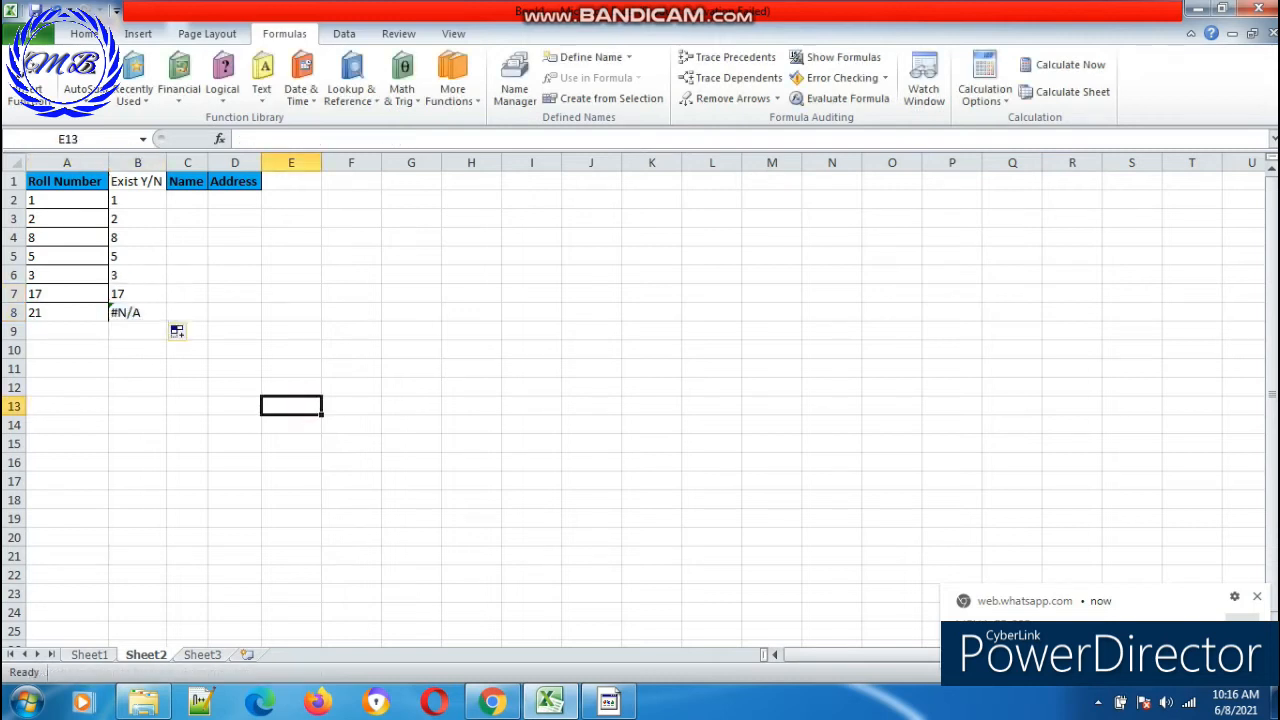
Step: Compare Sheet1's source roll numbers in A2:A21 and its Name column with the roll numbers and empty Name column on Sheet2
left_click(99, 654)
left_click(104, 202)
left_click_drag(108, 203, 104, 560)
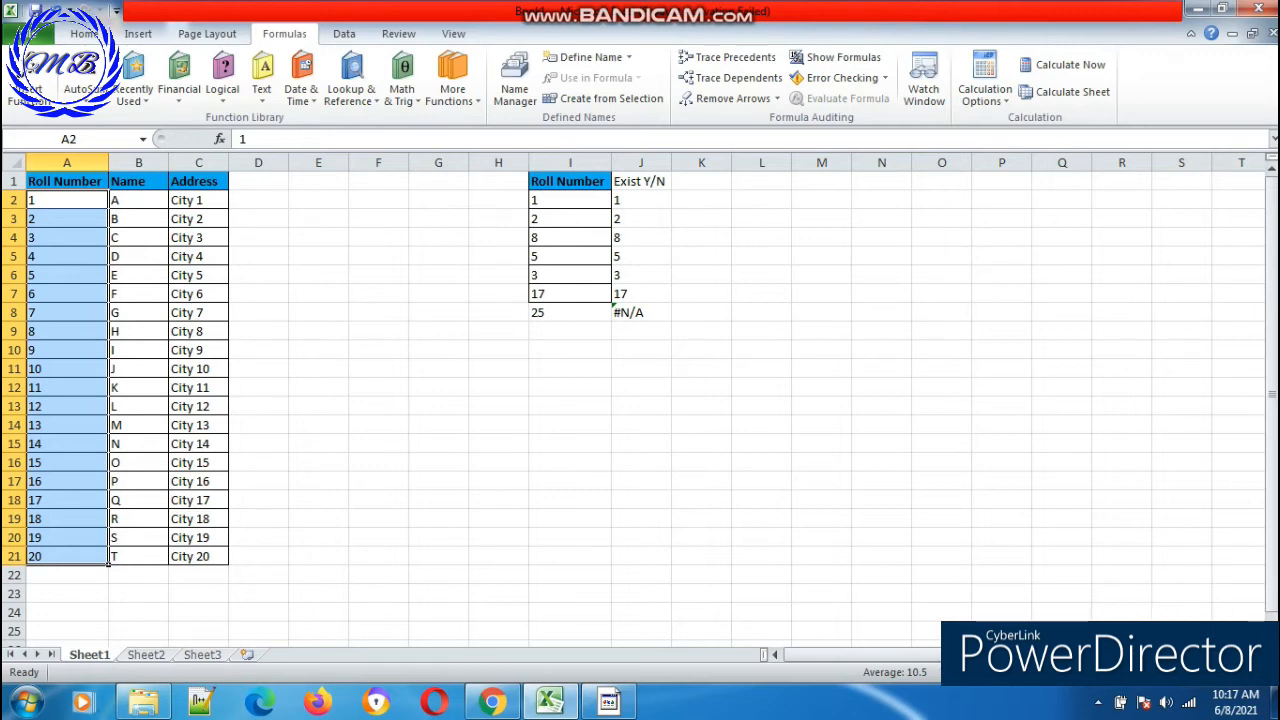
left_click(569, 200)
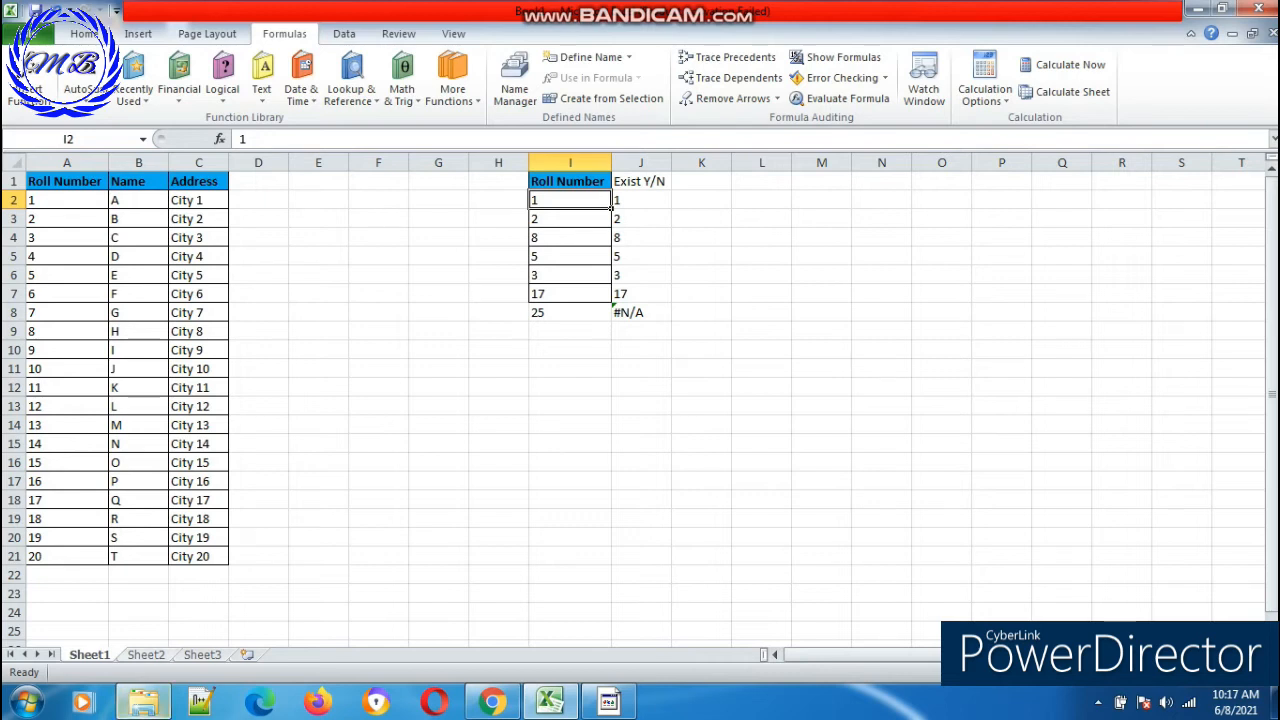
left_click(146, 654)
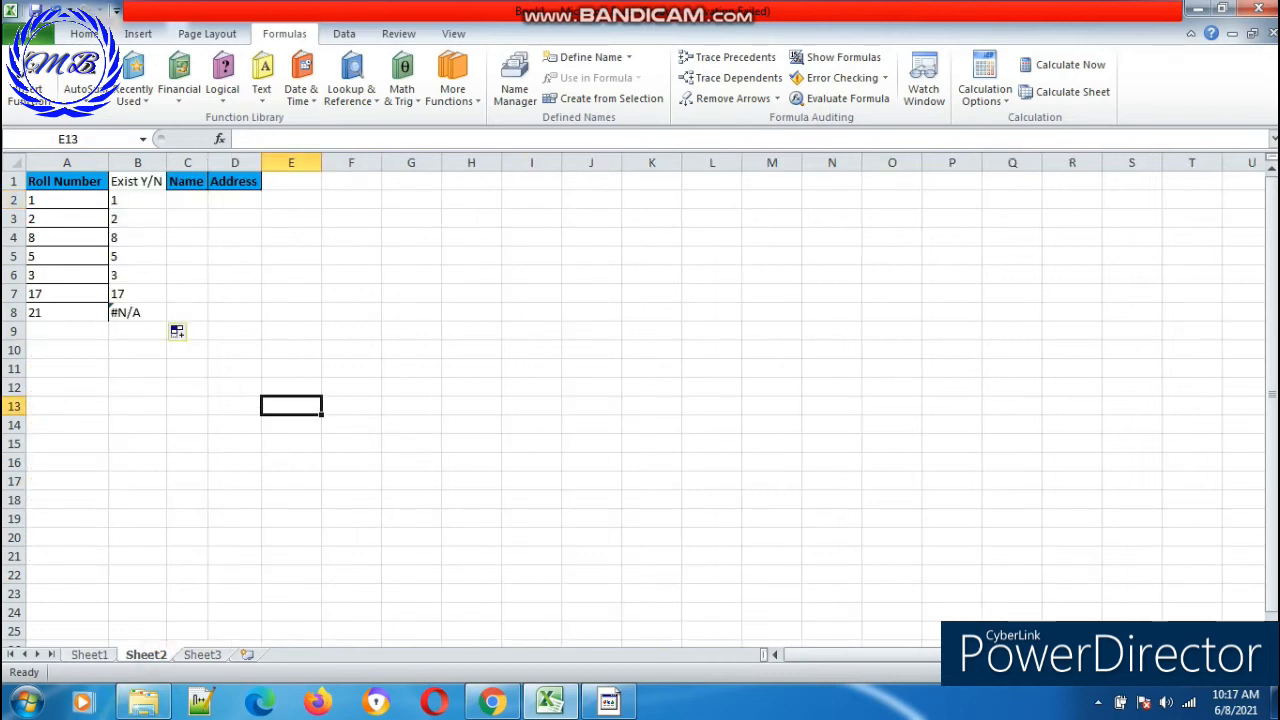
left_click(187, 200)
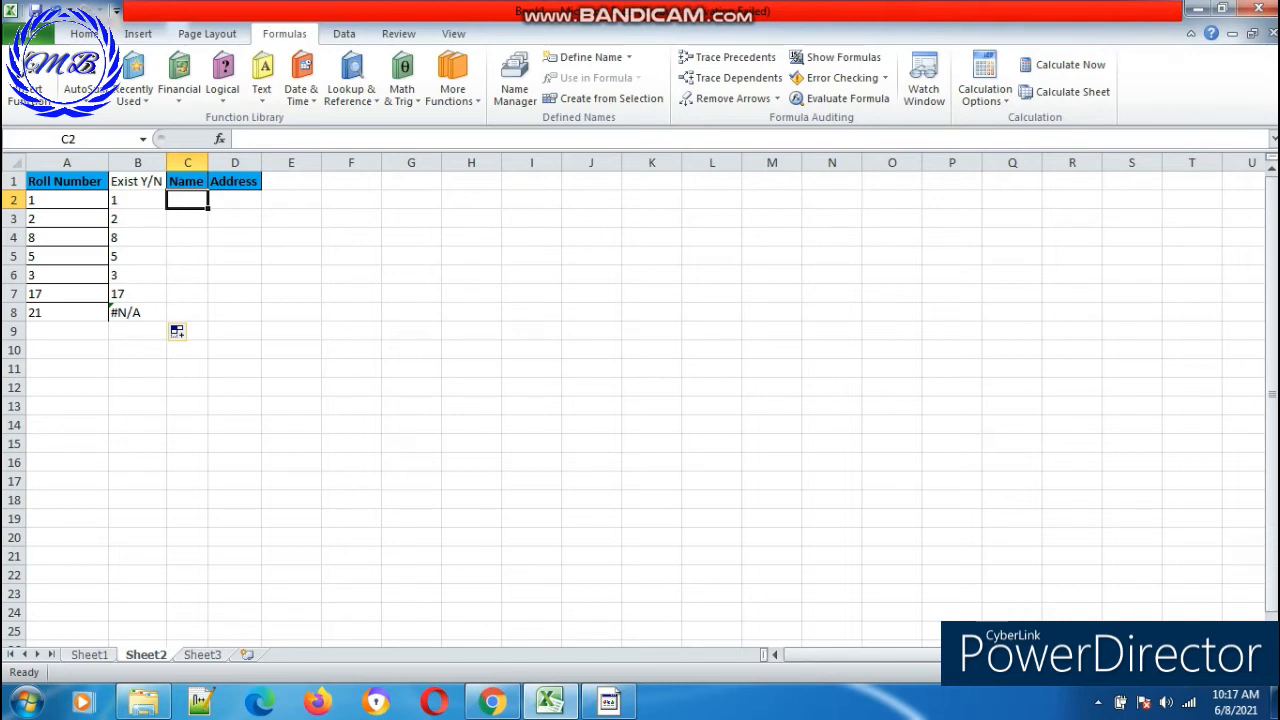
left_click(80, 200)
left_click(89, 654)
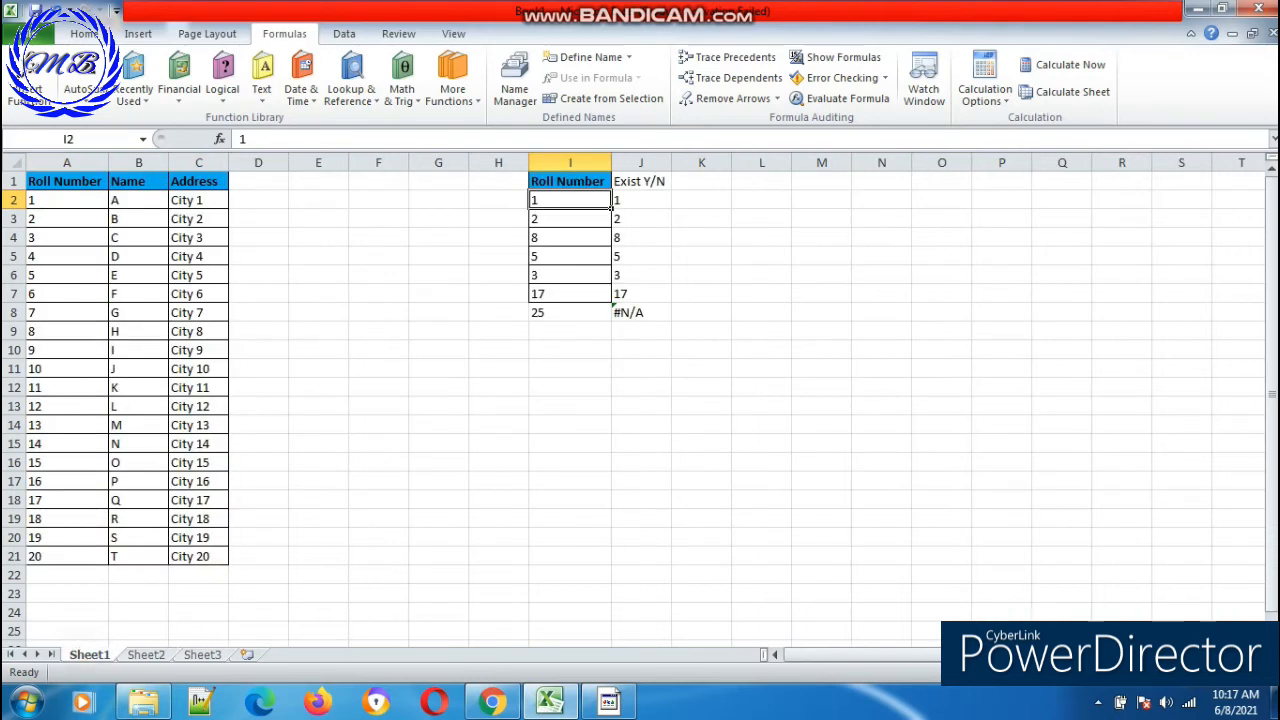
left_click(126, 200)
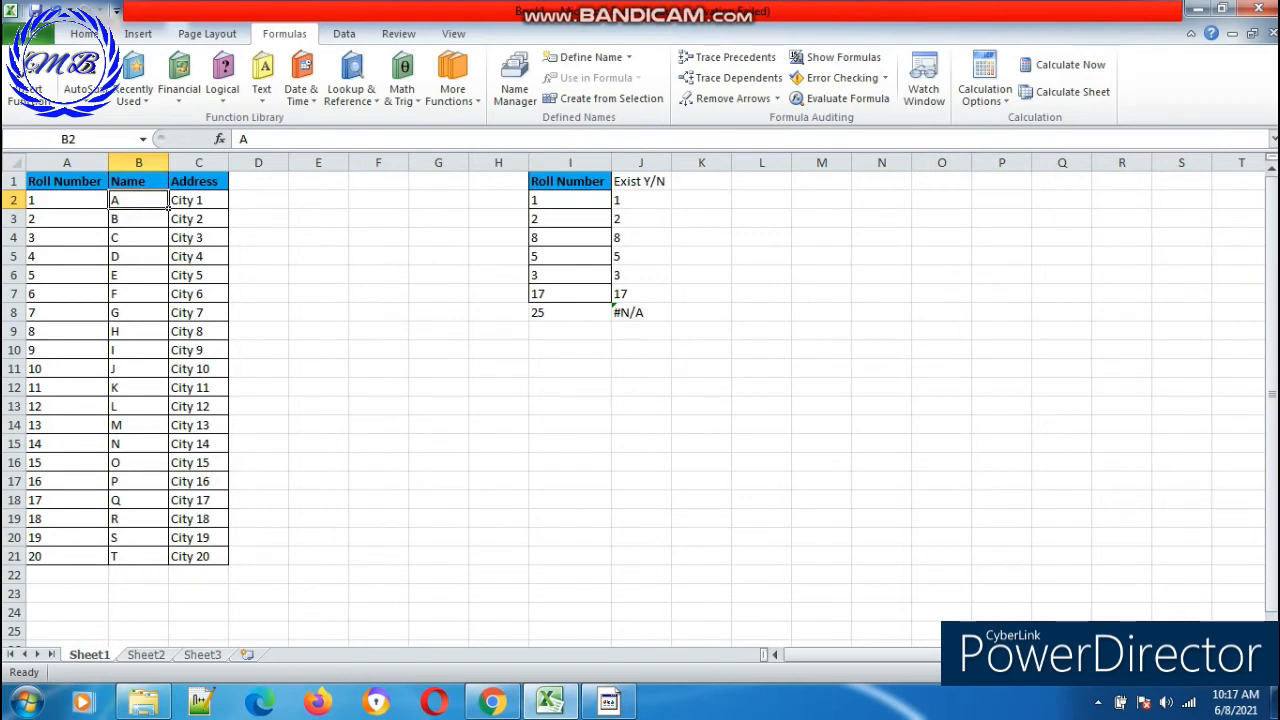
Step: Start a VLOOKUP in cell C2 of Sheet2, under Name, with A2 as the lookup value
left_click(146, 654)
left_click(186, 201)
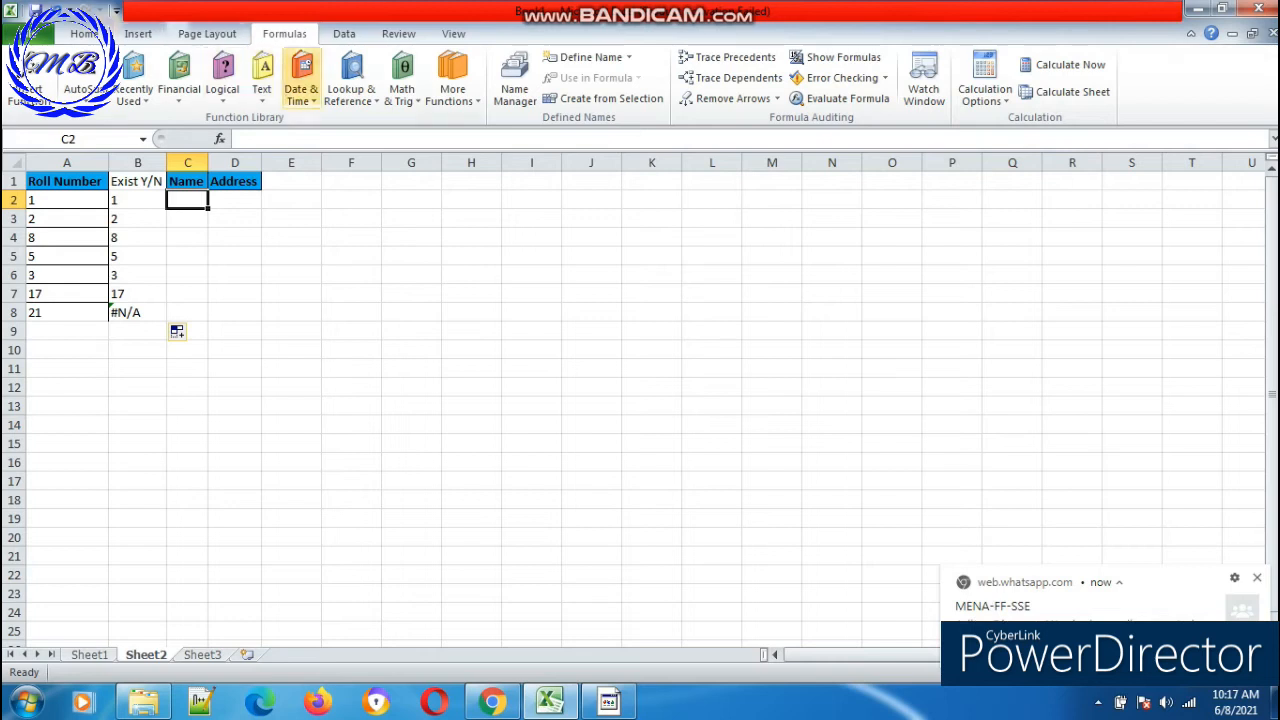
left_click(352, 95)
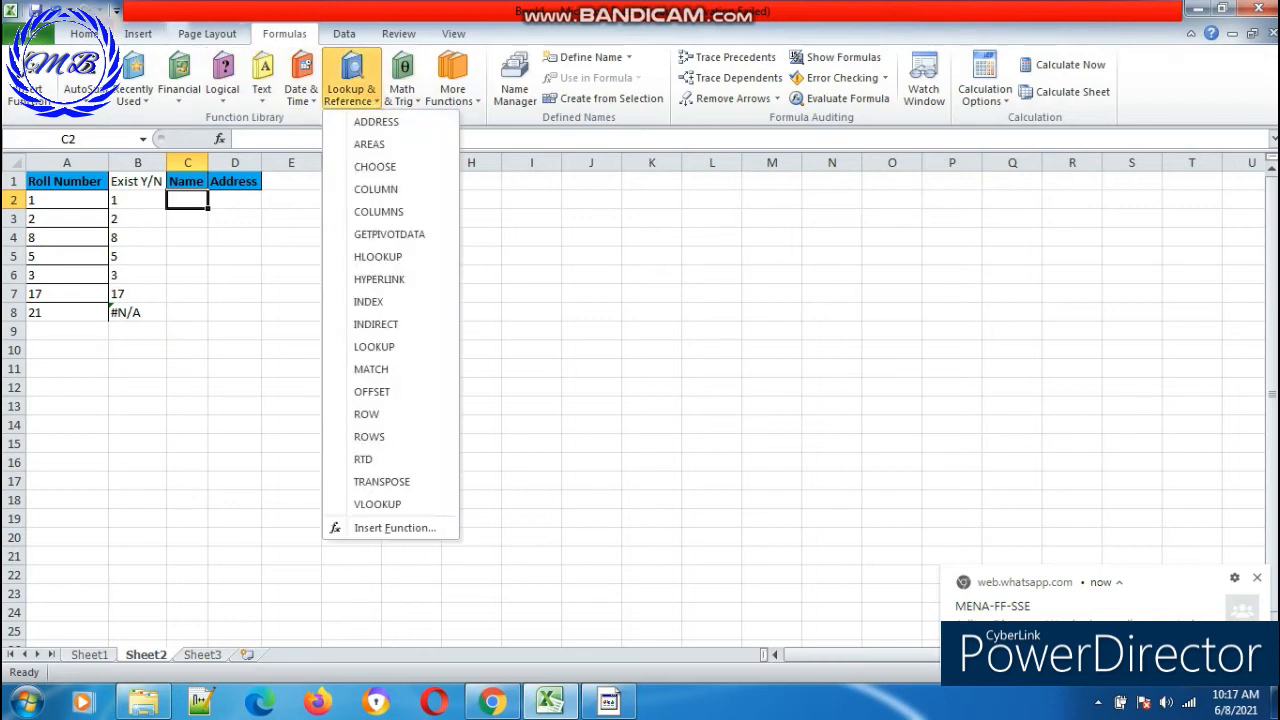
left_click(440, 504)
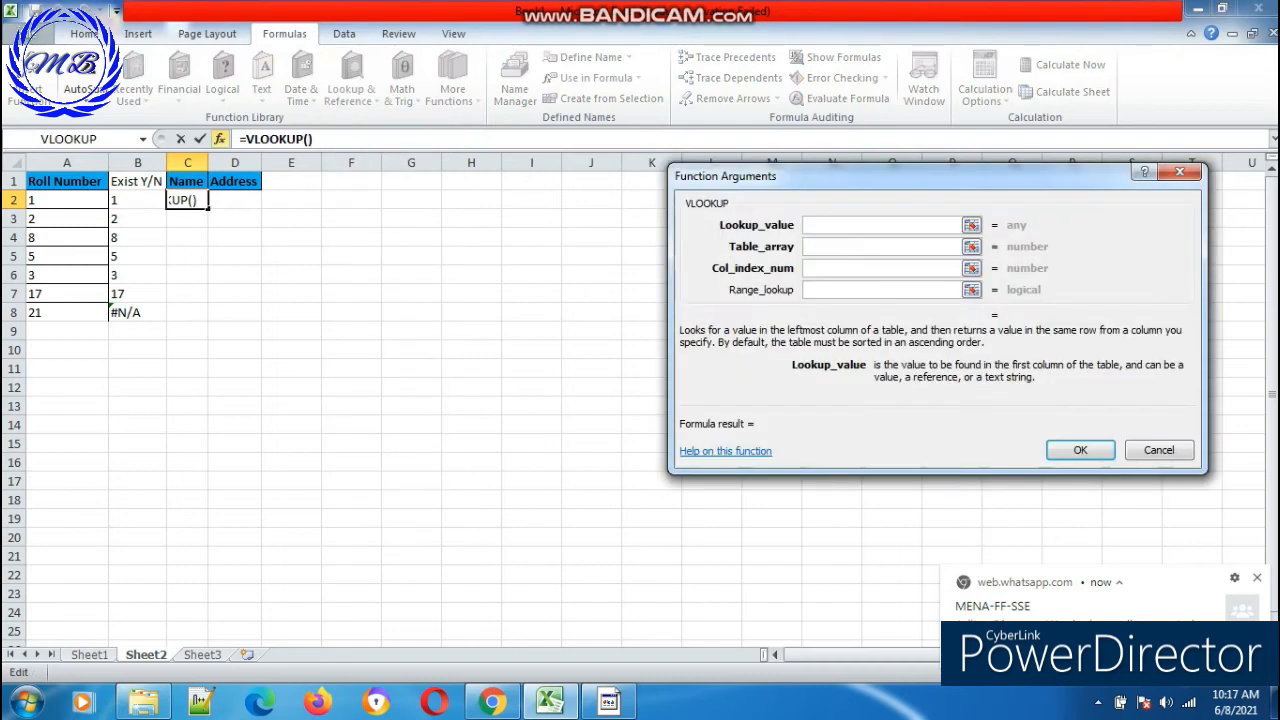
left_click(60, 199)
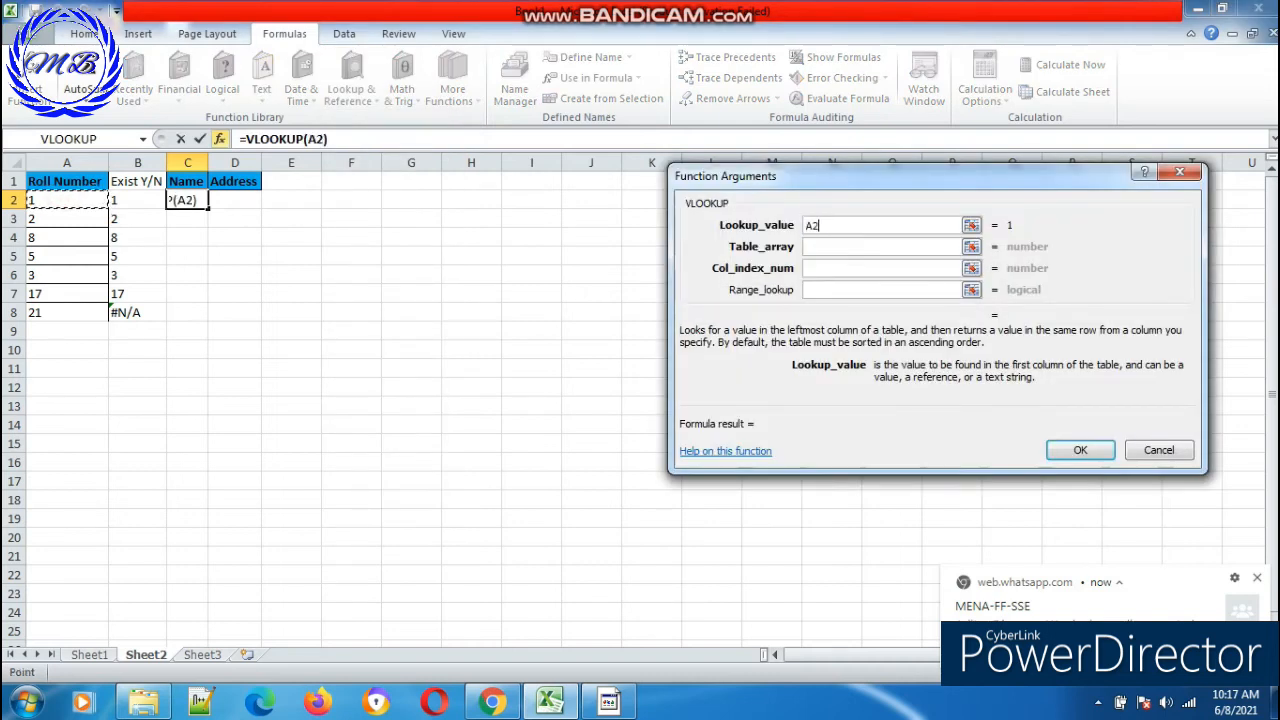
Step: Set the table array of the C2 VLOOKUP to Sheet1!A2:C21
key("Tab")
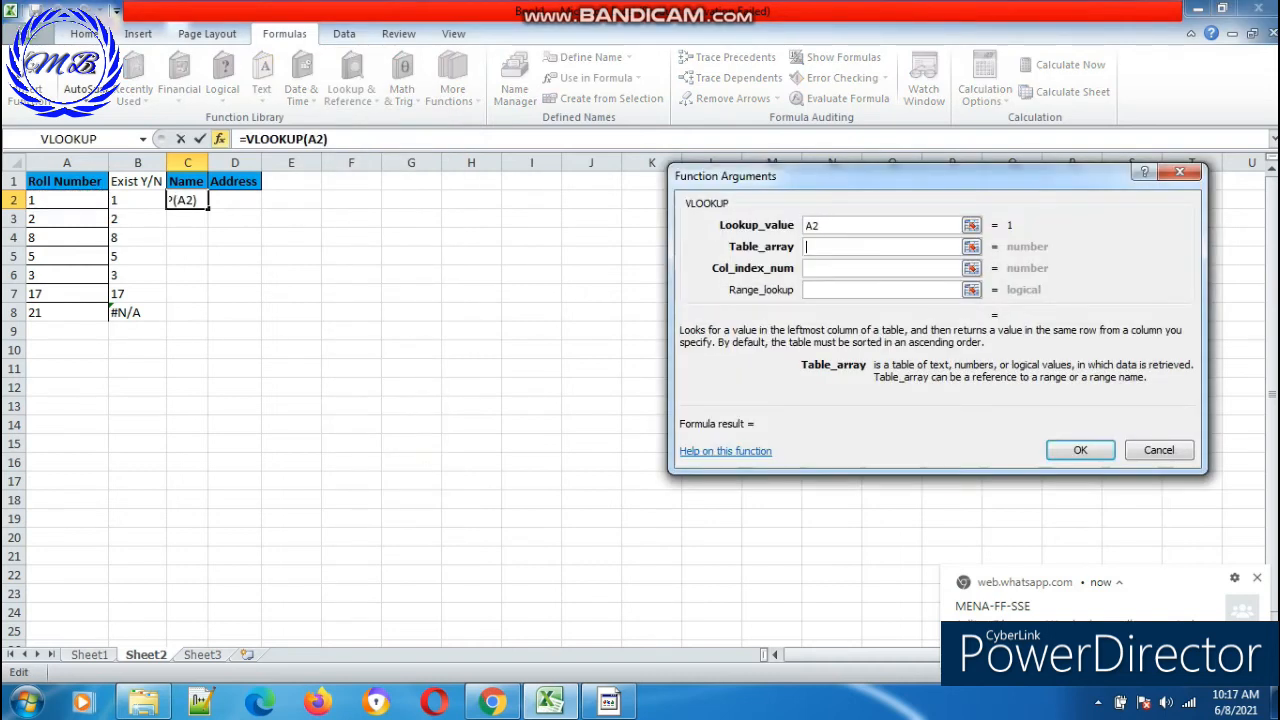
left_click(89, 654)
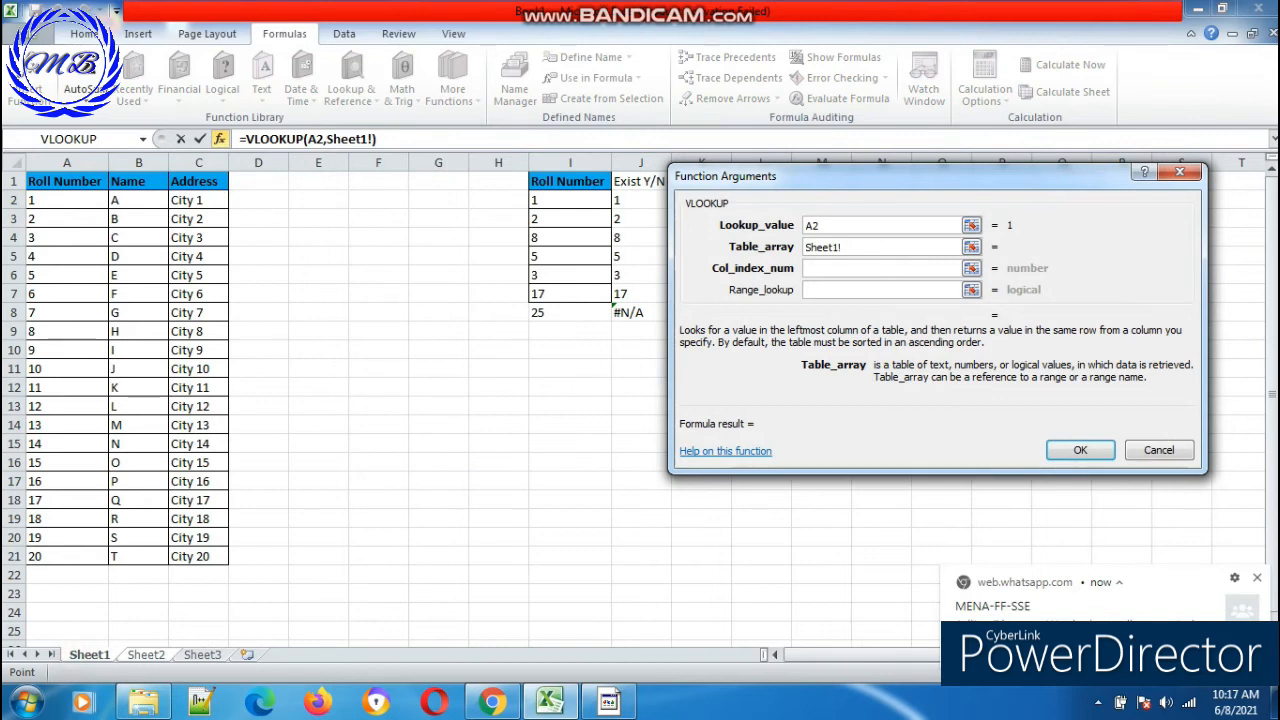
left_click_drag(45, 199, 224, 560)
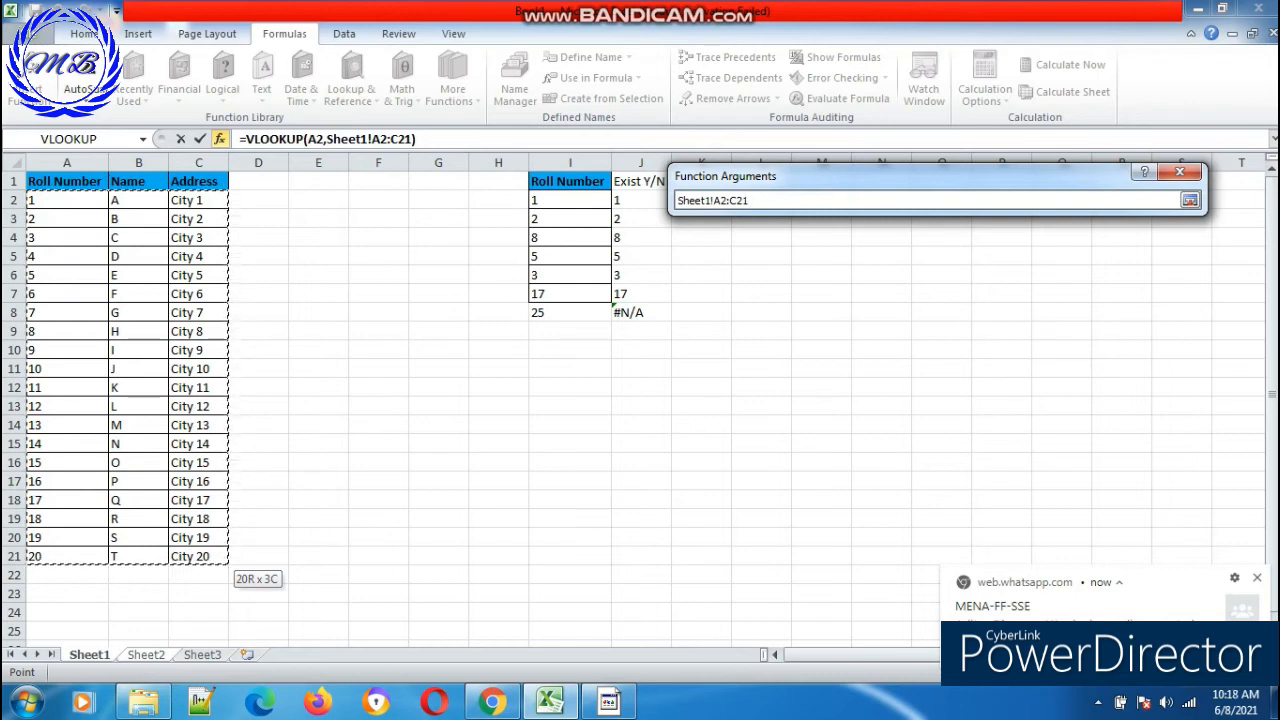
key("Return")
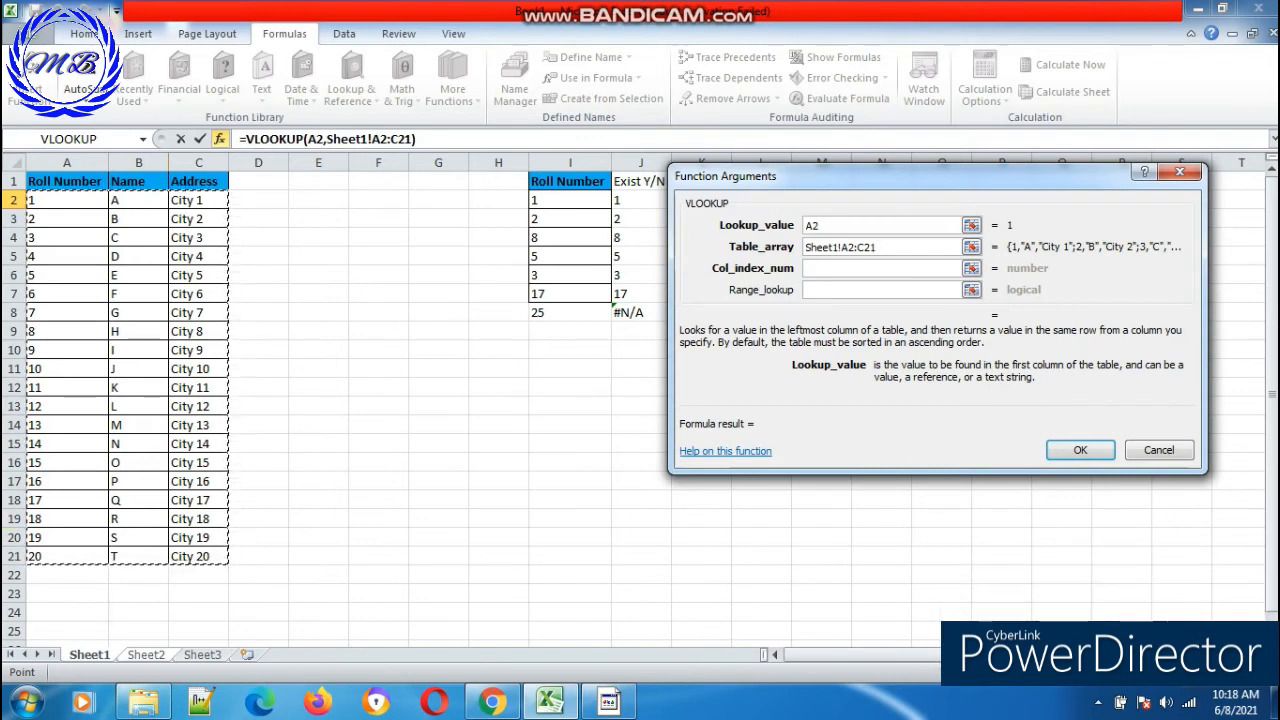
key("Tab")
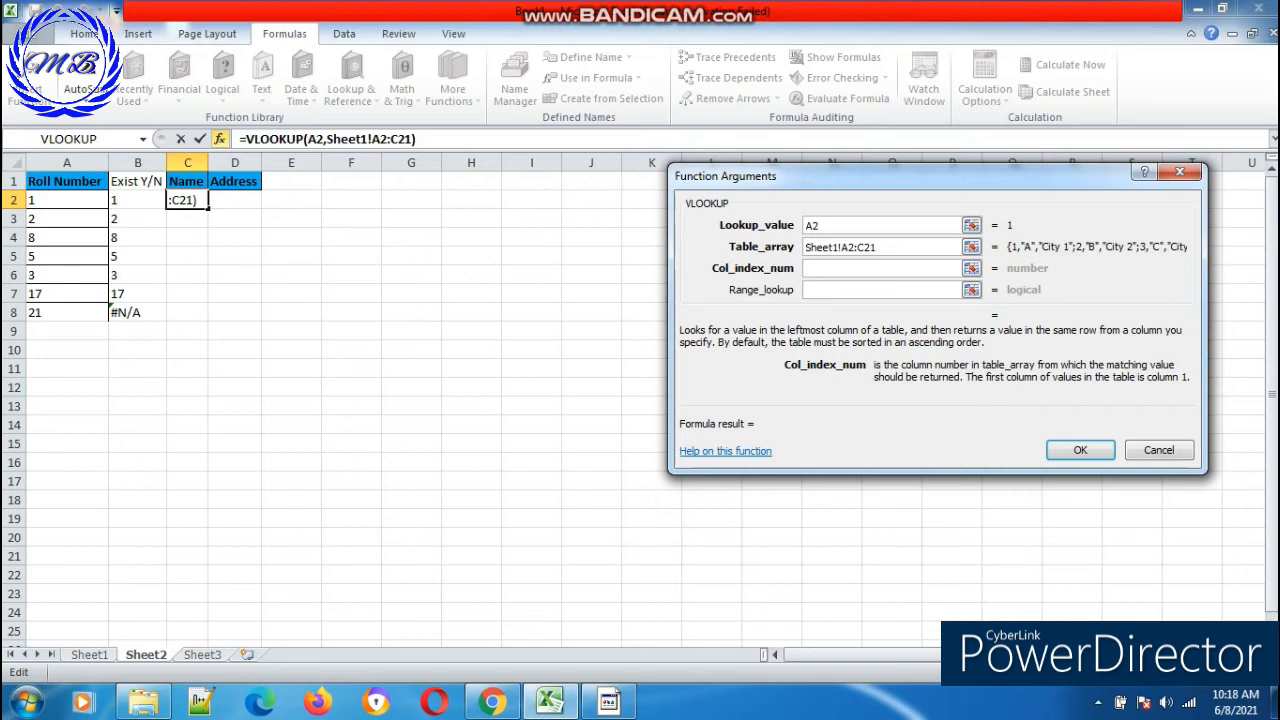
Step: Complete the C2 VLOOKUP with column index number 2 and range lookup 0, and fill it down through C8
left_click(90, 655)
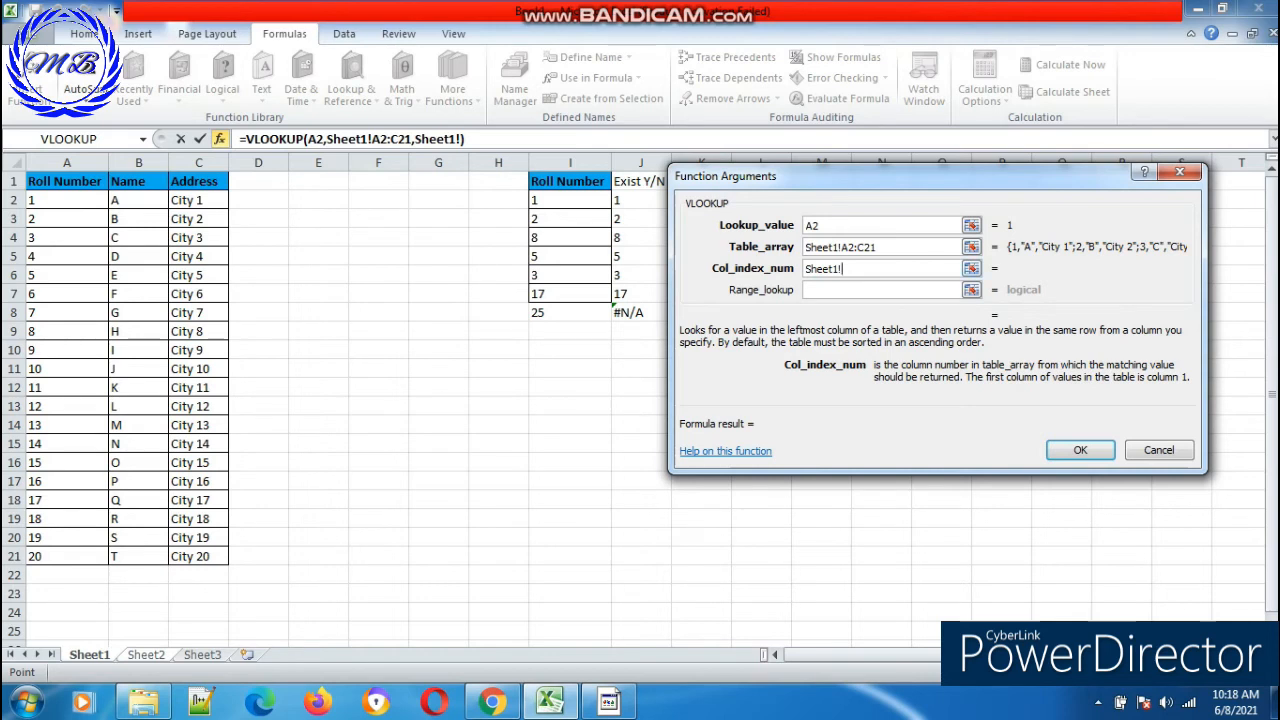
left_click(145, 655)
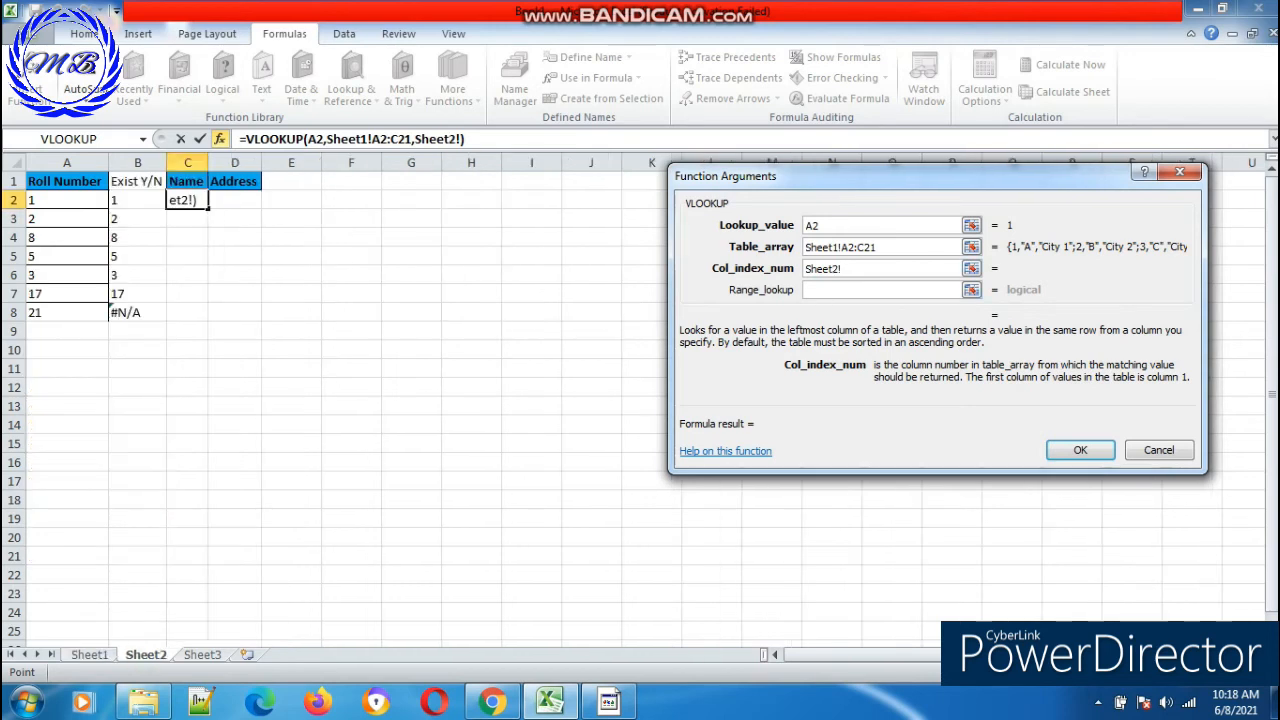
double_click(868, 268)
type("2")
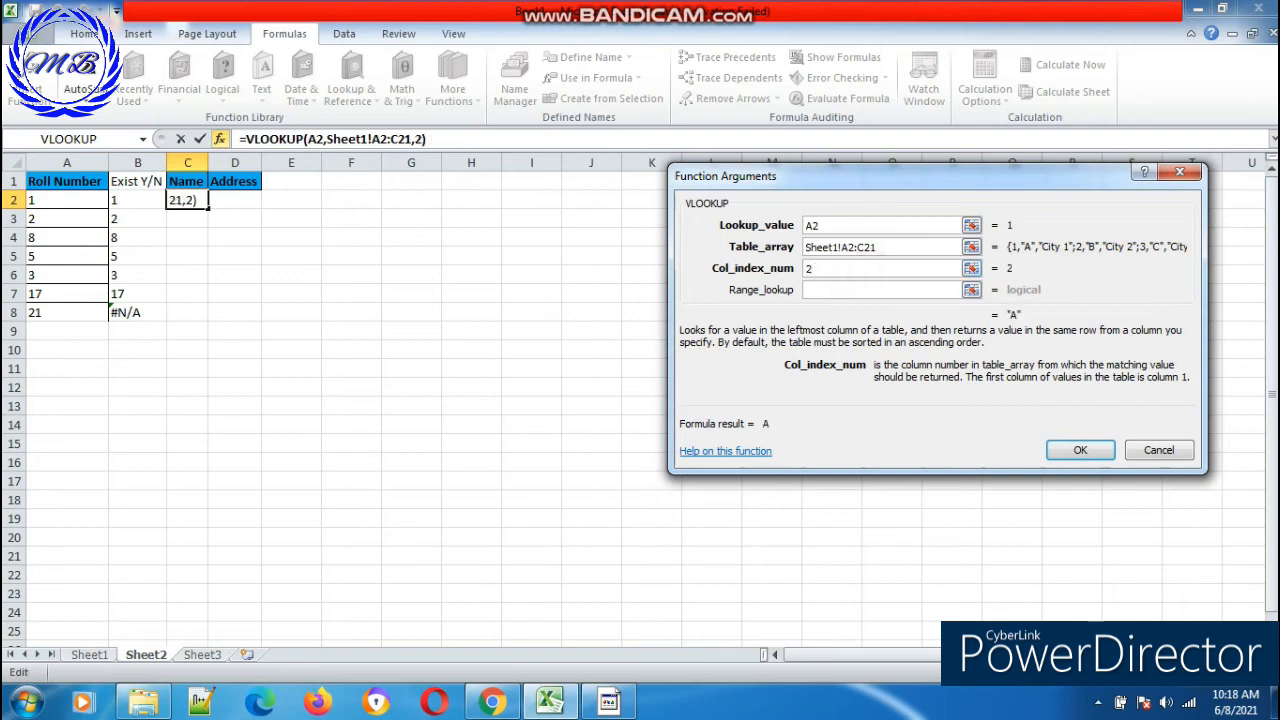
key("Tab")
type("0")
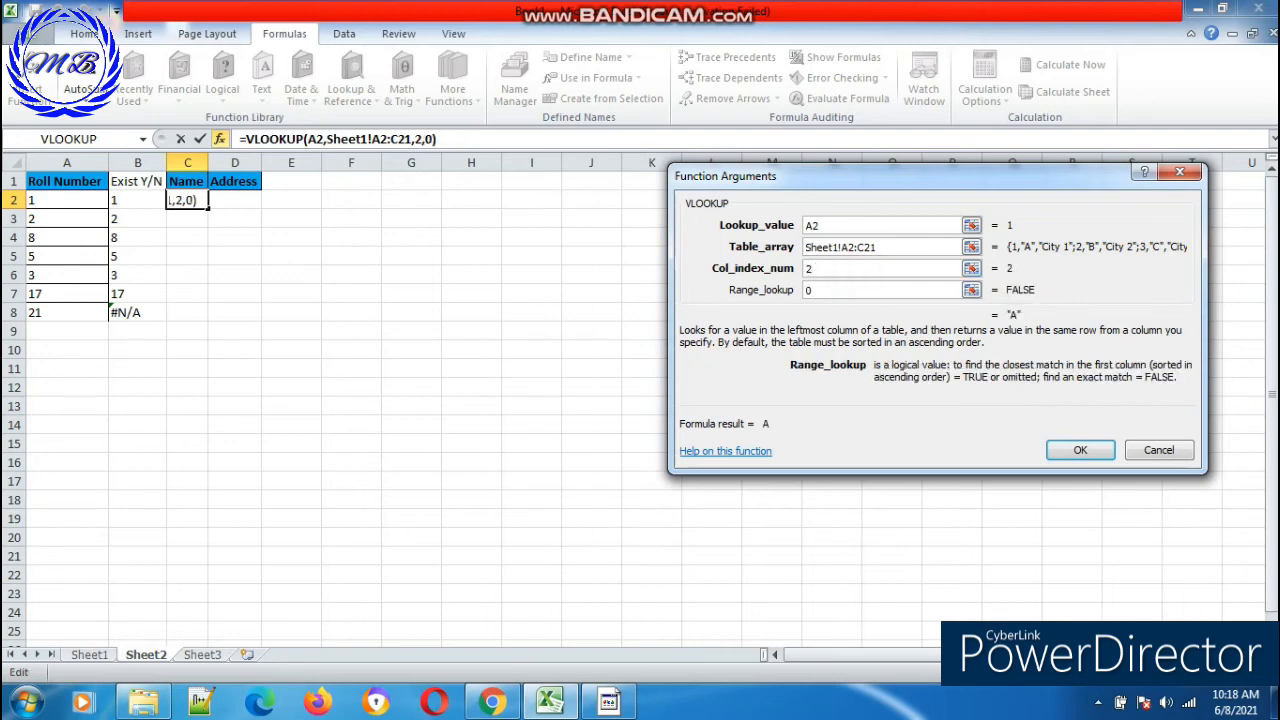
left_click(1066, 444)
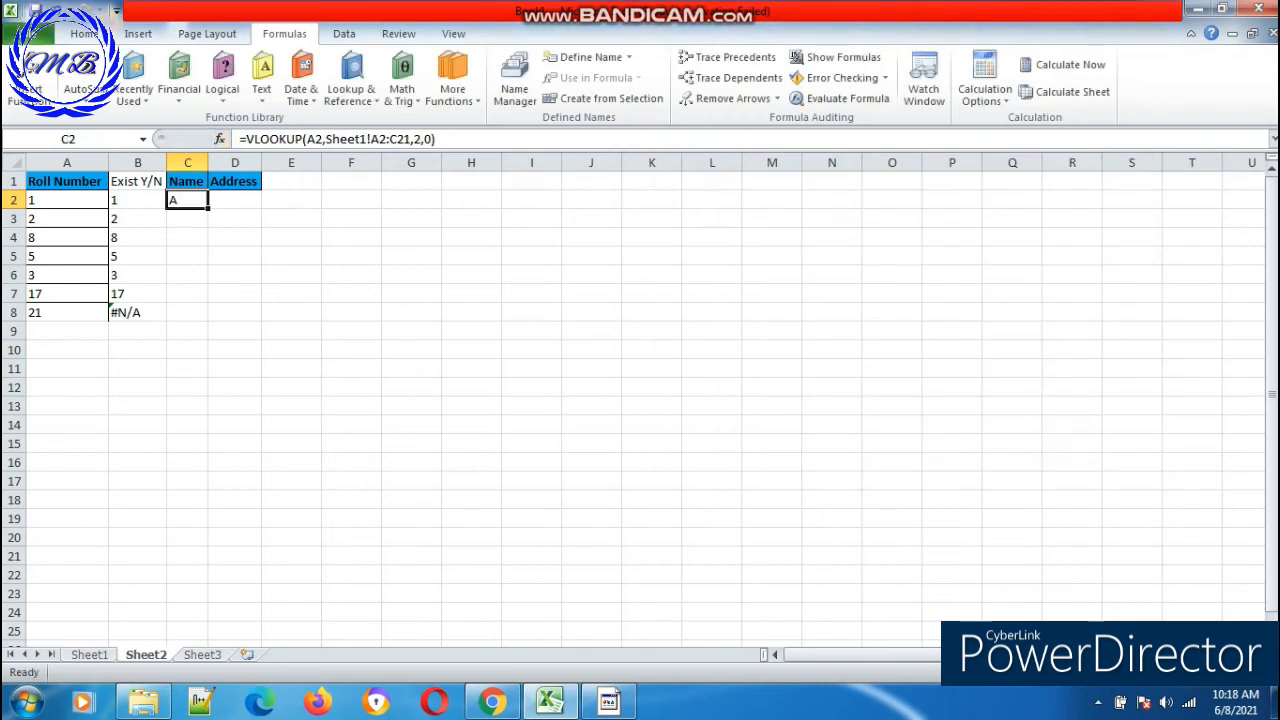
left_click_drag(208, 208, 200, 313)
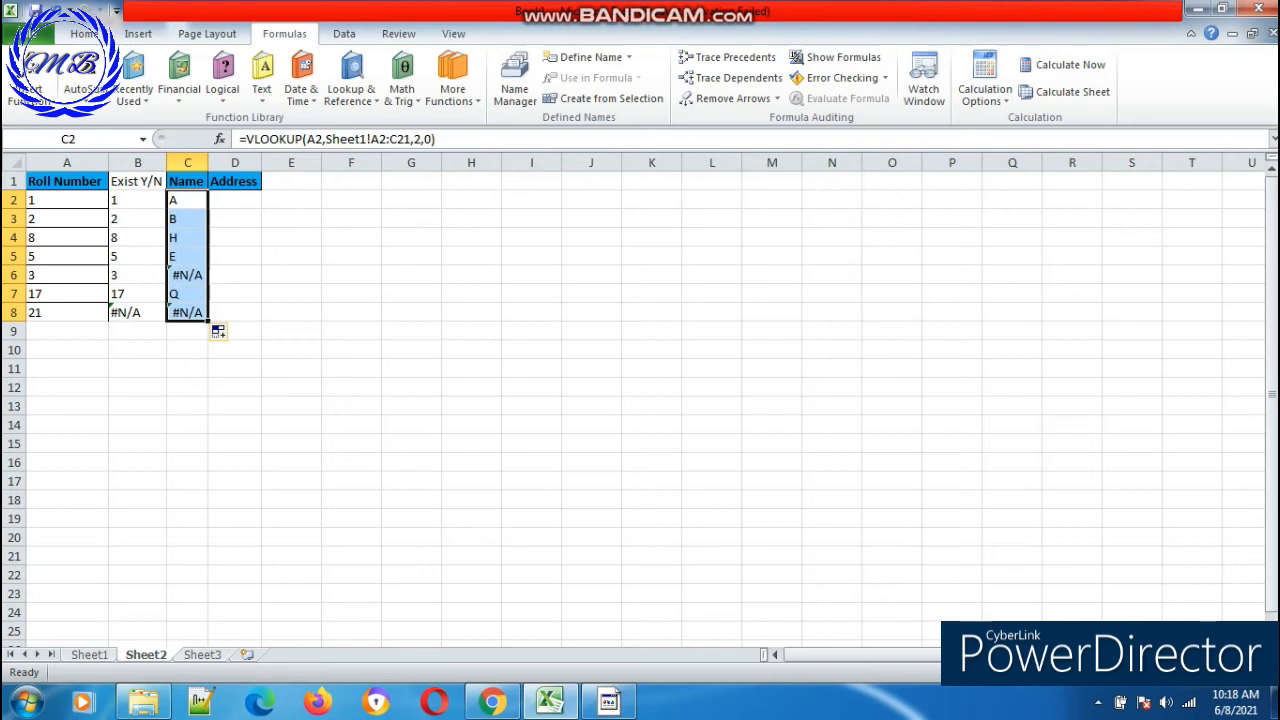
left_click(138, 219)
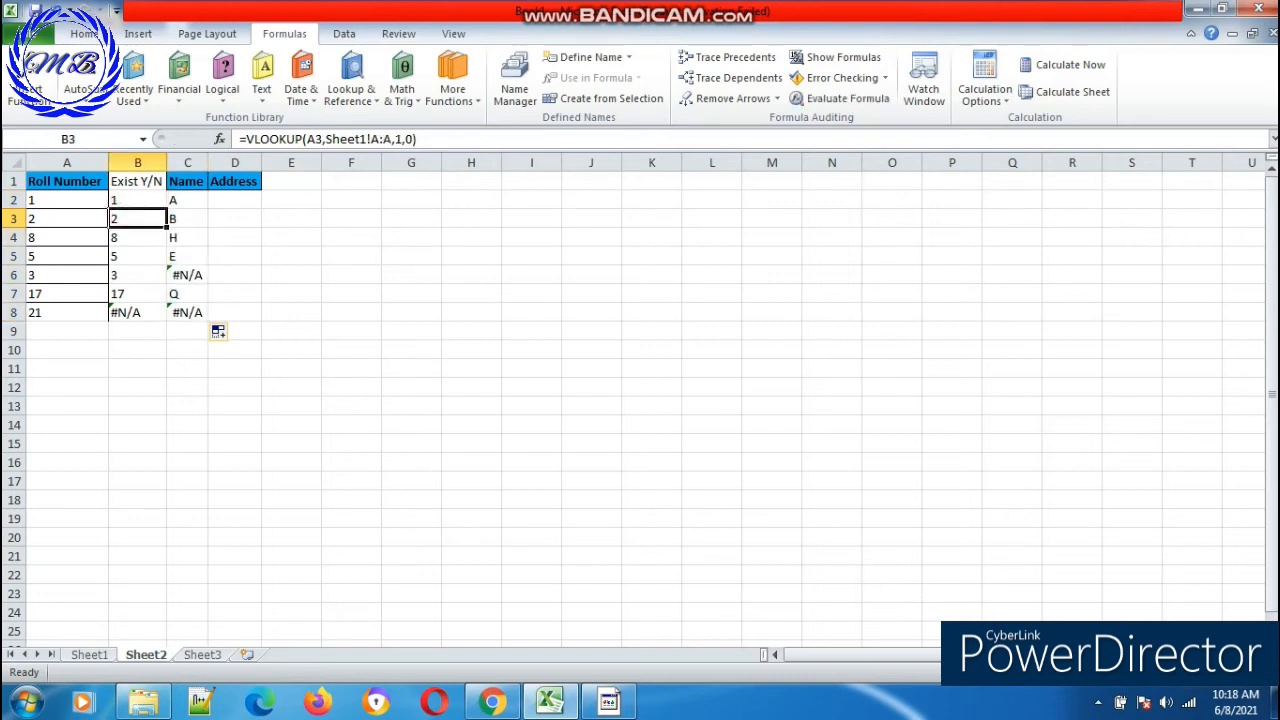
Step: Compare the VLOOKUP formulas in B2, C6 and C2 of Sheet2 with the source table on Sheet1
left_click(148, 201)
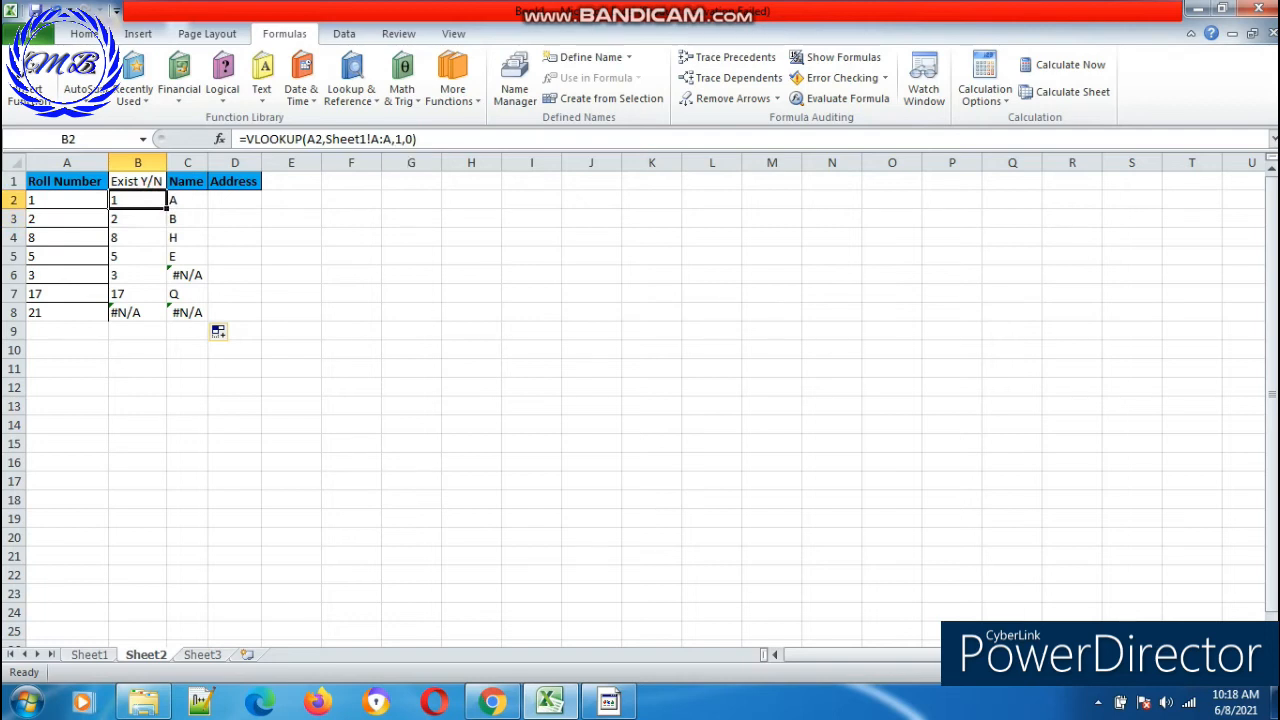
left_click(85, 654)
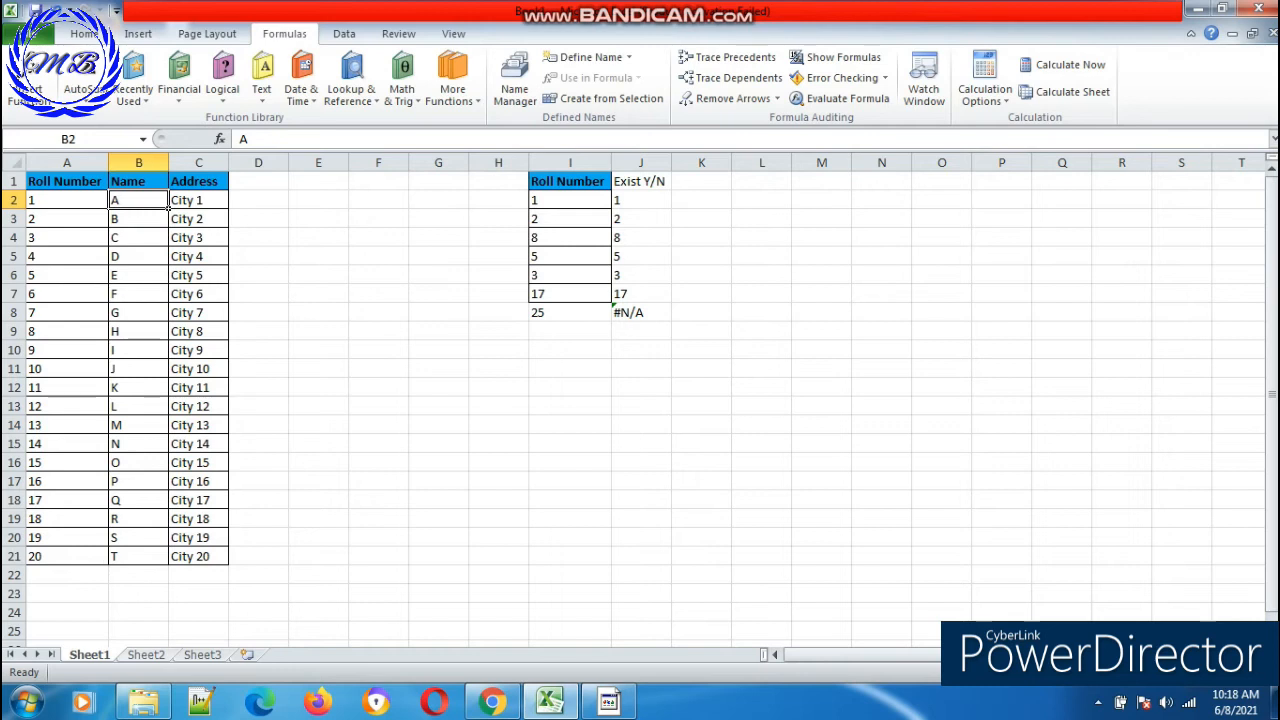
left_click(137, 237)
left_click(143, 654)
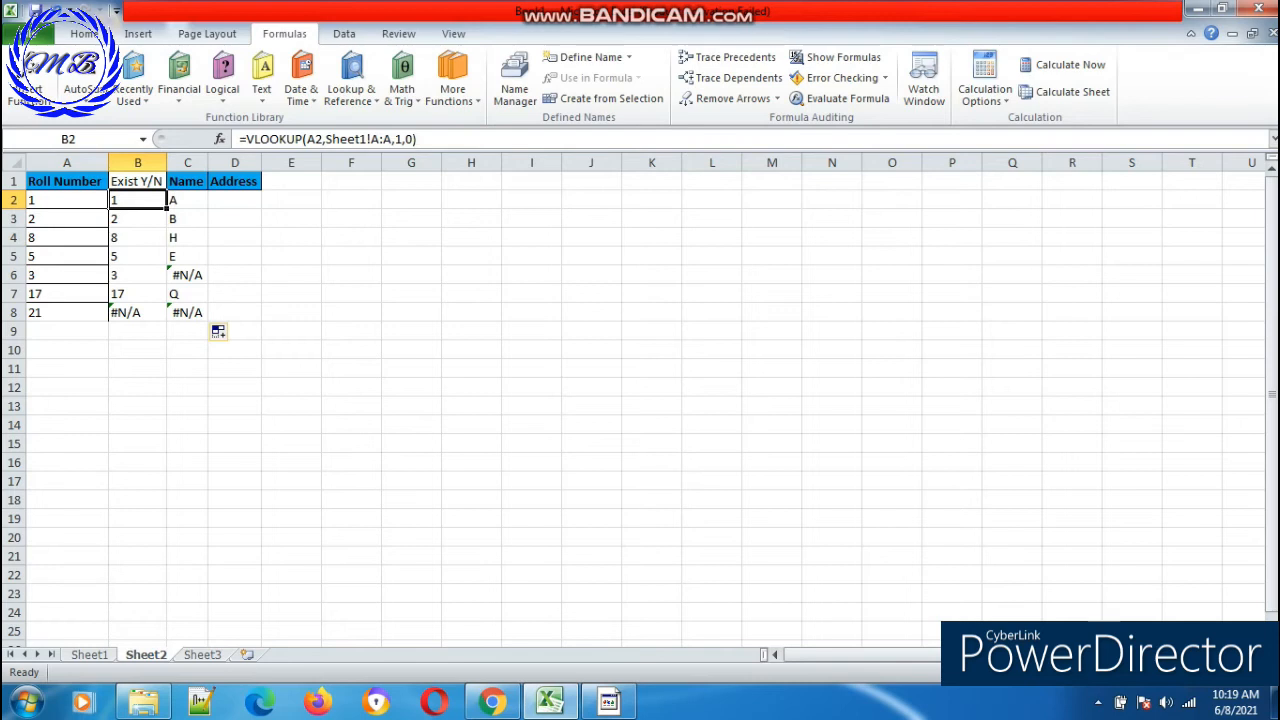
left_click(188, 275)
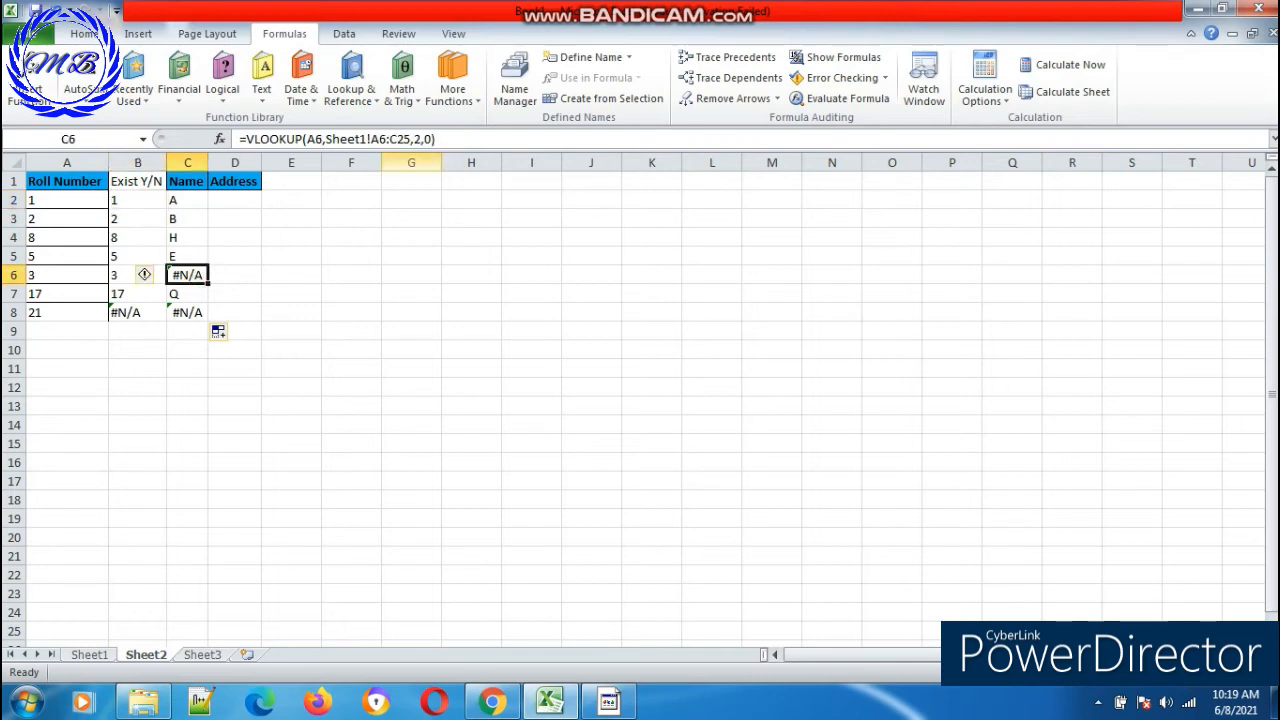
left_click(187, 200)
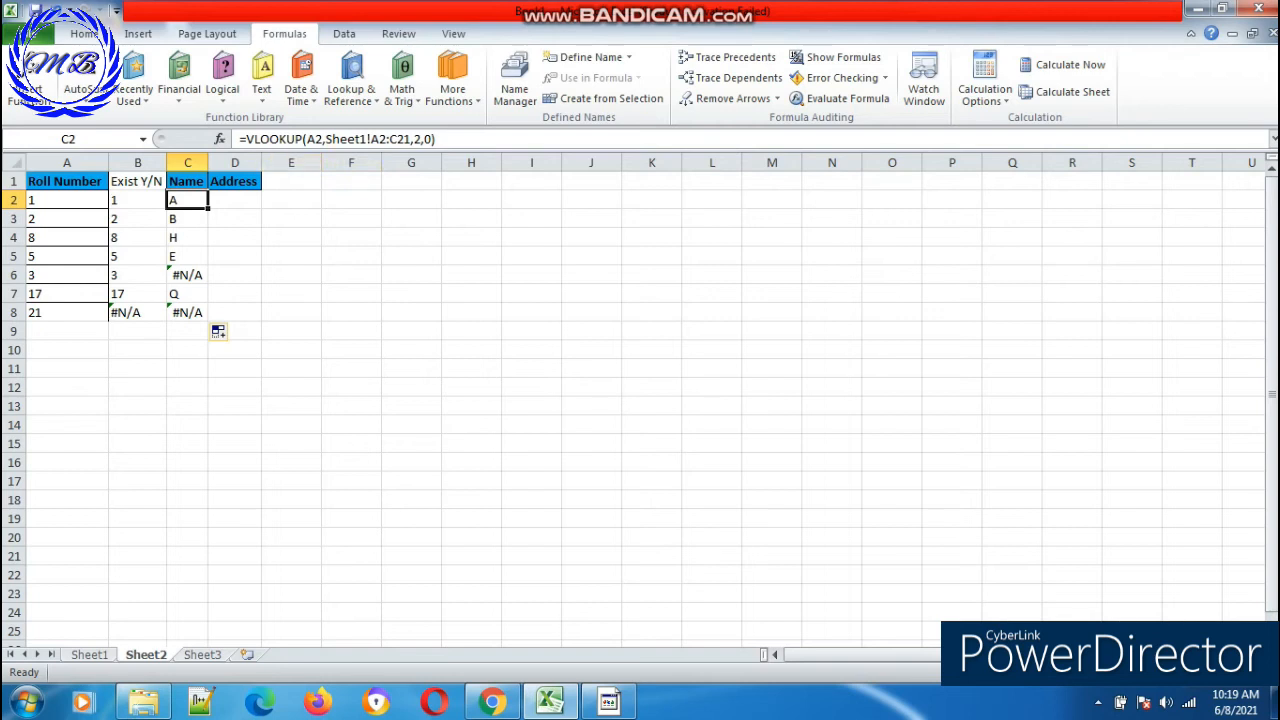
Step: Copy the C2 VLOOKUP formula down the Name column again through C8
left_click(187, 219)
left_click(201, 201)
key("ctrl+c")
left_click_drag(187, 219, 187, 312)
key("Return")
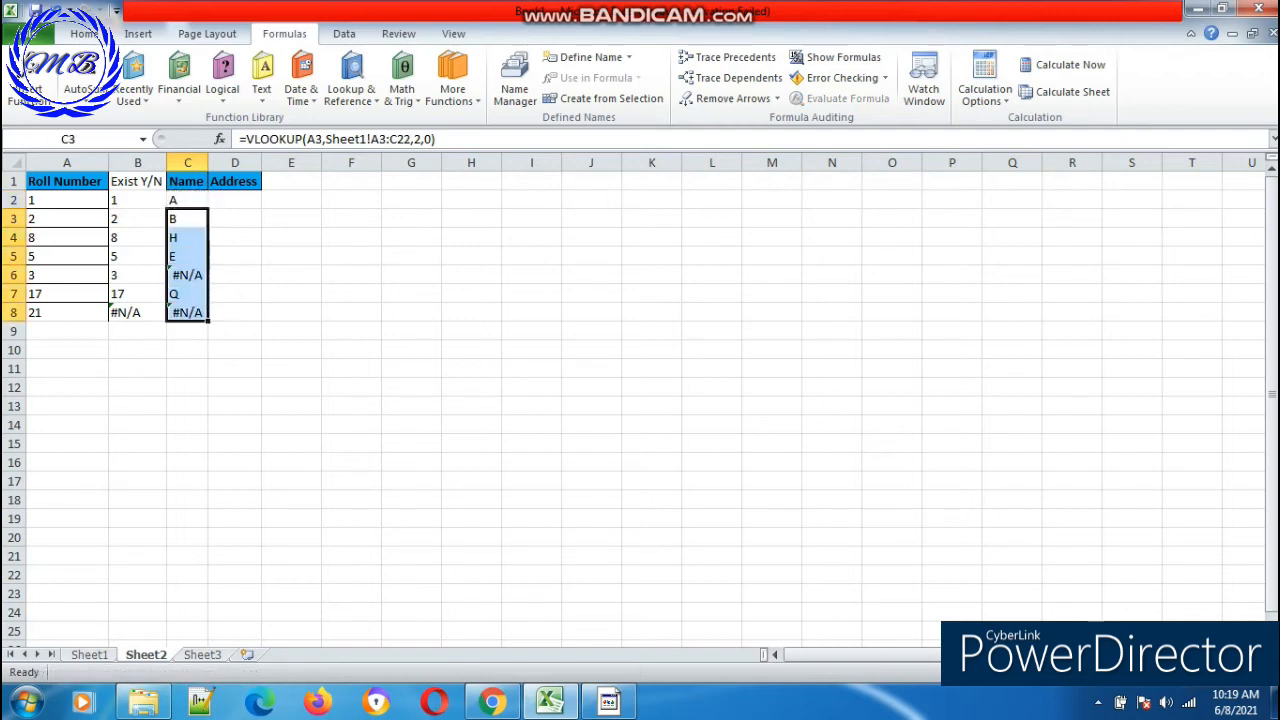
left_click(193, 201)
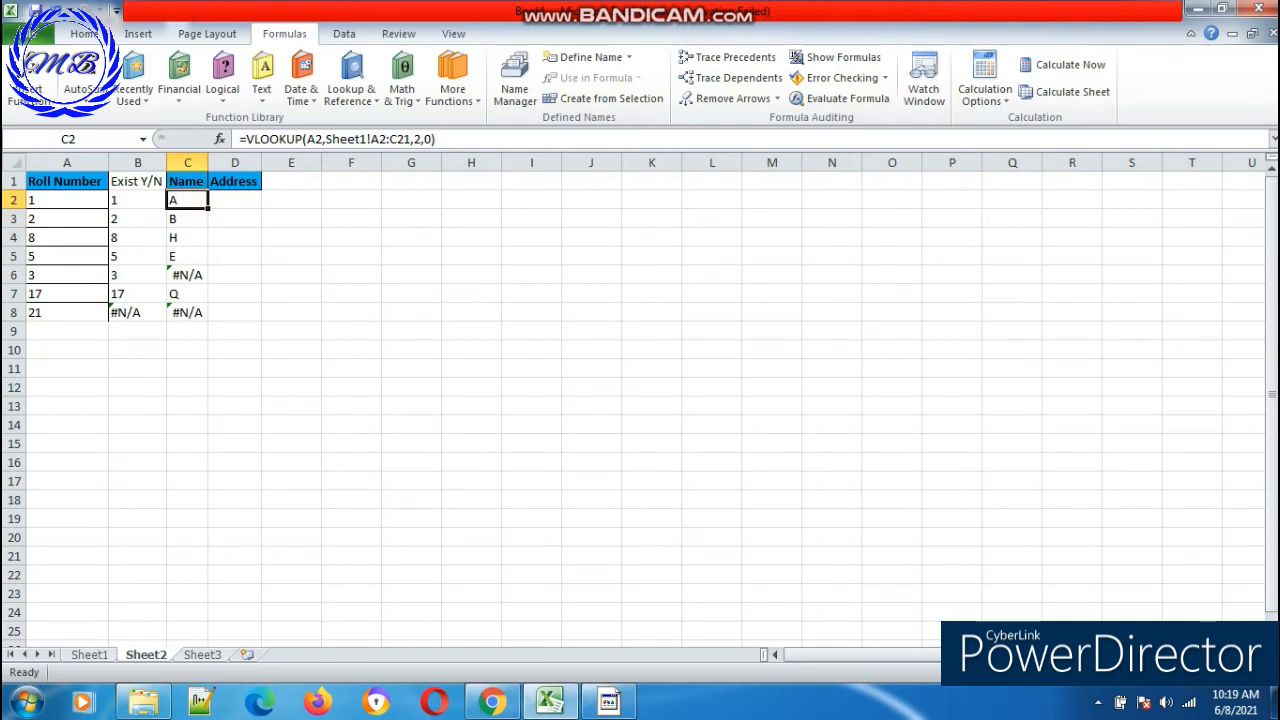
left_click_drag(208, 209, 205, 315)
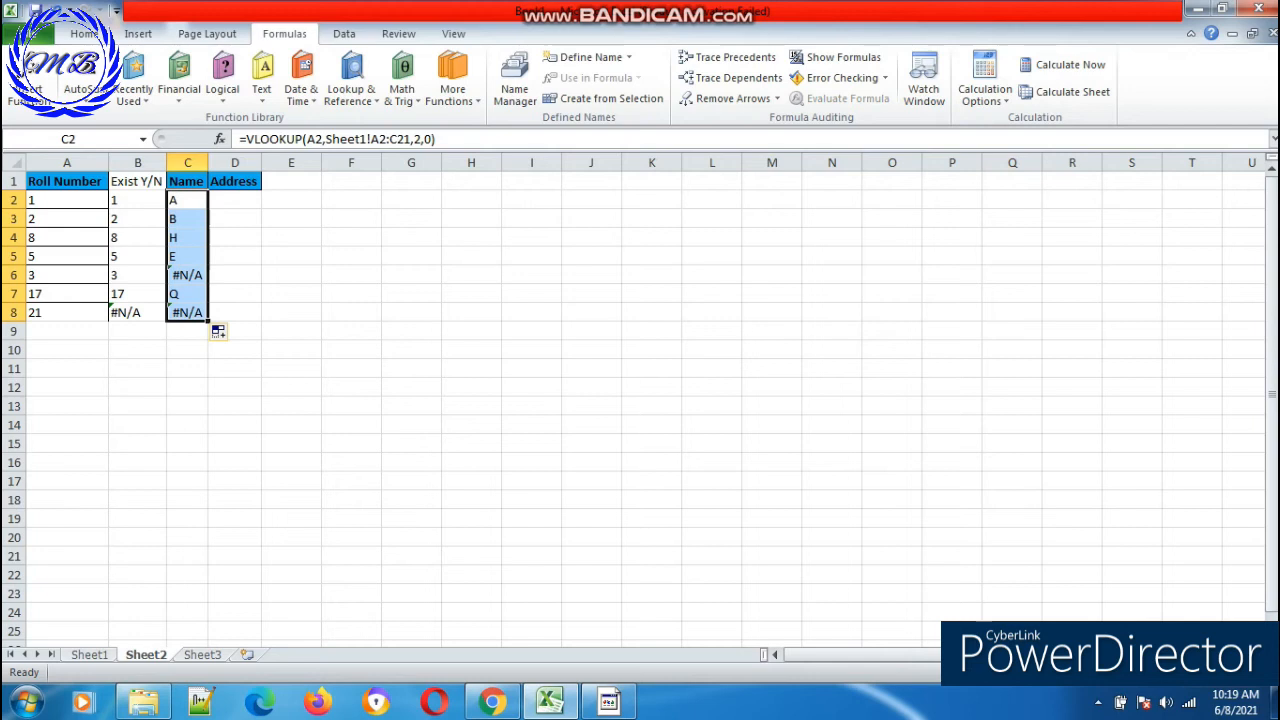
Step: Check the table array reference in the C3 formula against the student table on Sheet1
left_click(91, 655)
left_click(141, 331)
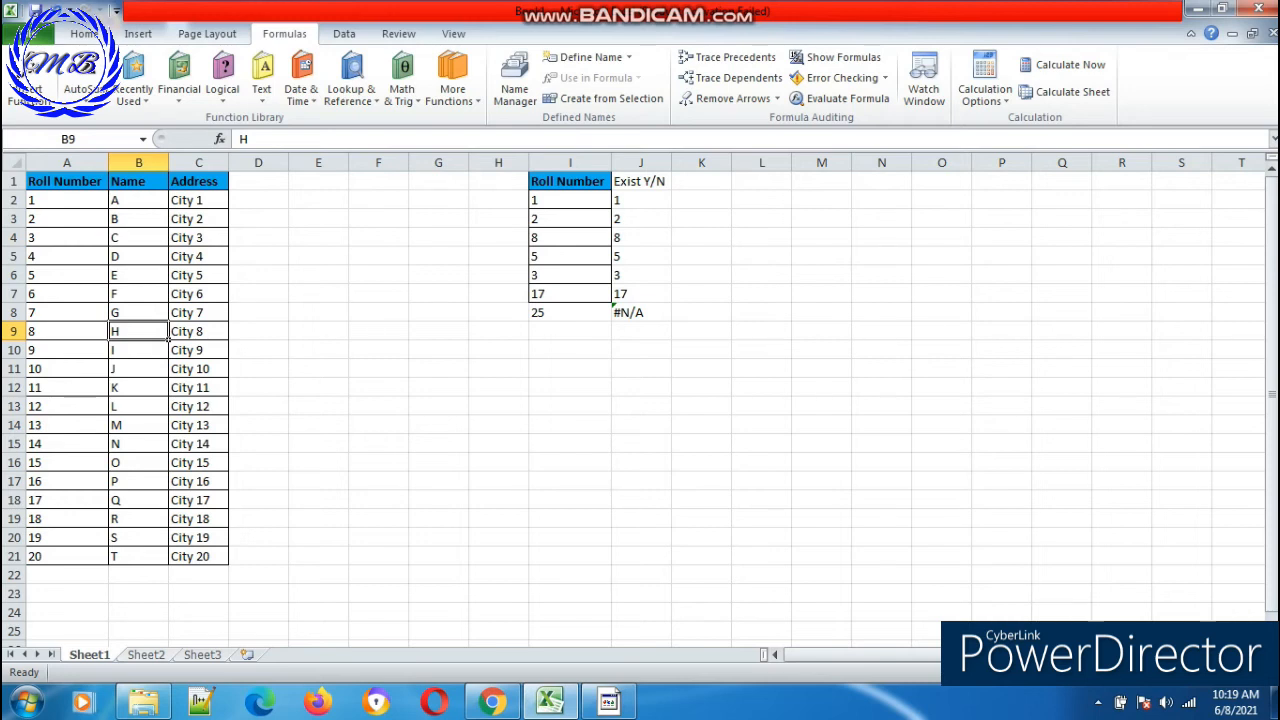
left_click(146, 654)
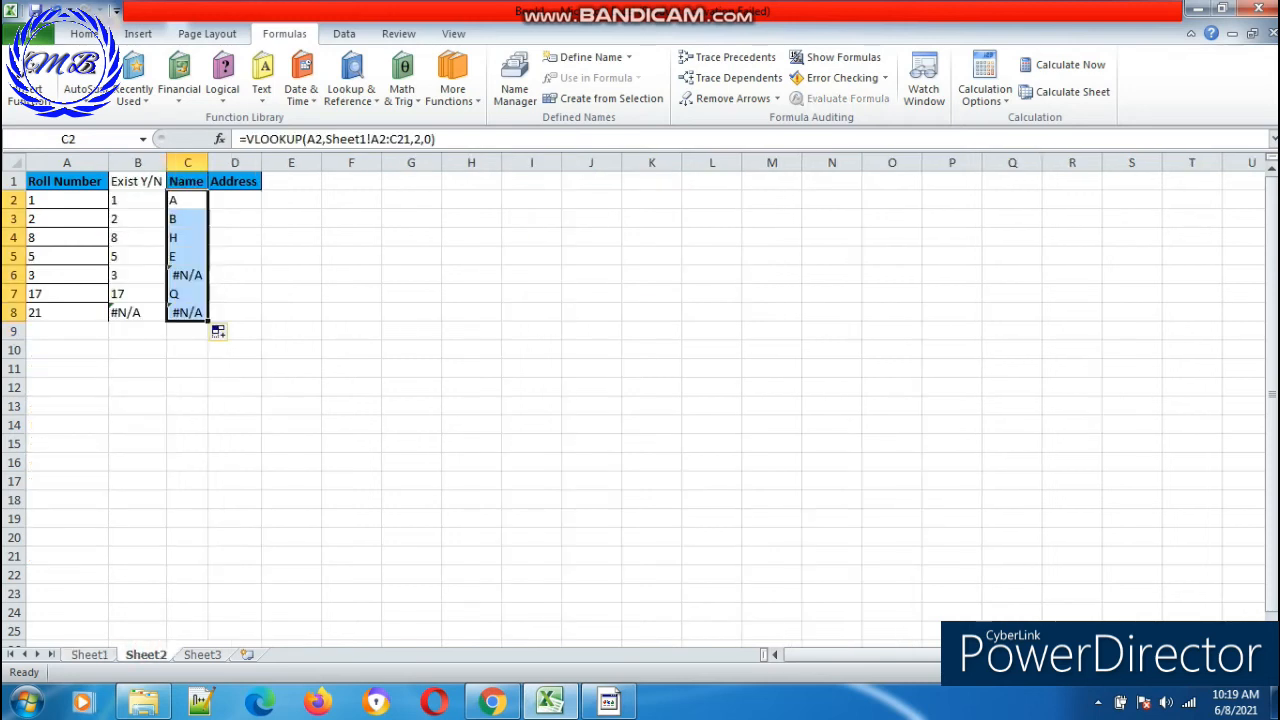
left_click(187, 200)
left_click(187, 219)
left_click_drag(371, 139, 410, 139)
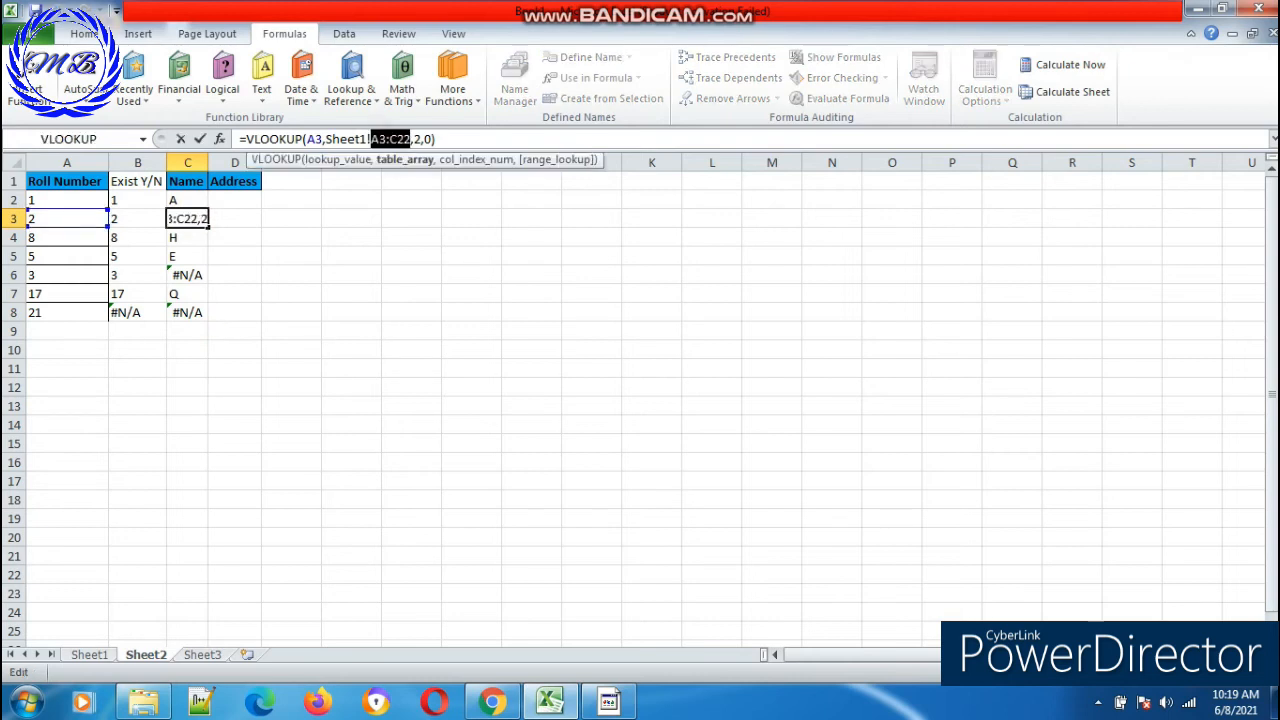
key("Return")
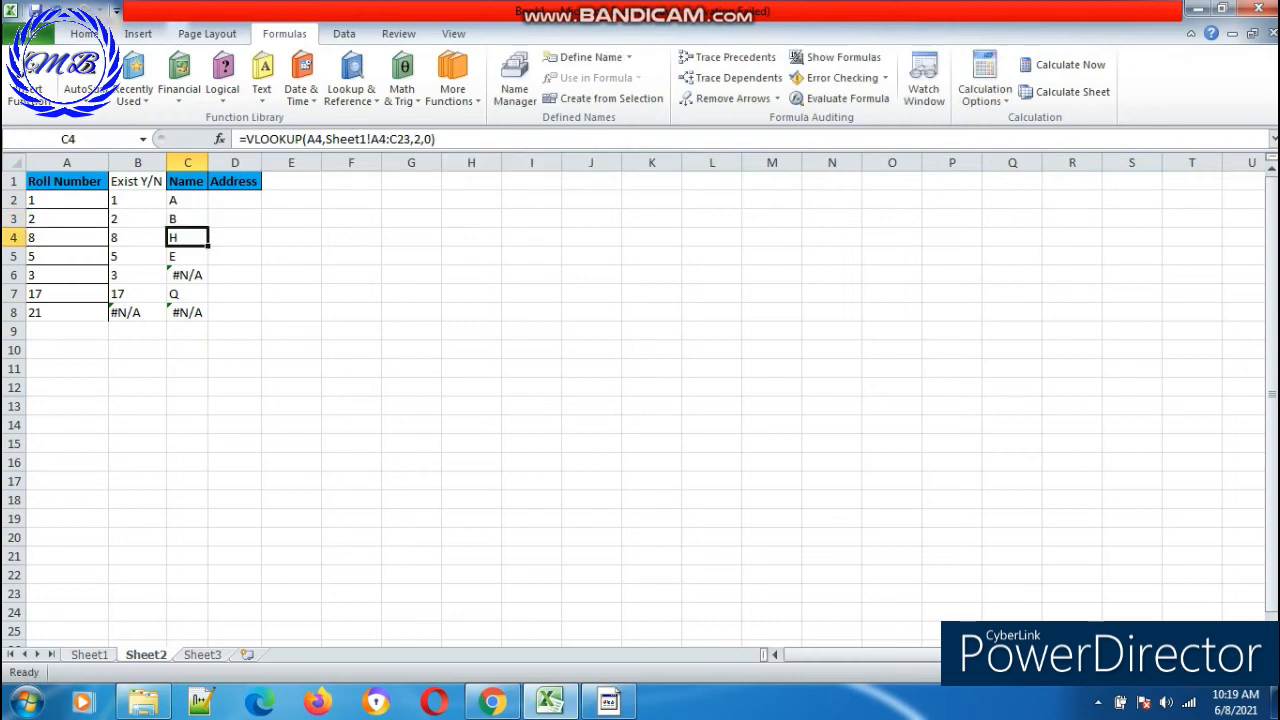
Step: Replace the table array range in the C3 VLOOKUP with A2:C21, copied from the C2 formula
left_click(187, 200)
left_click(367, 139)
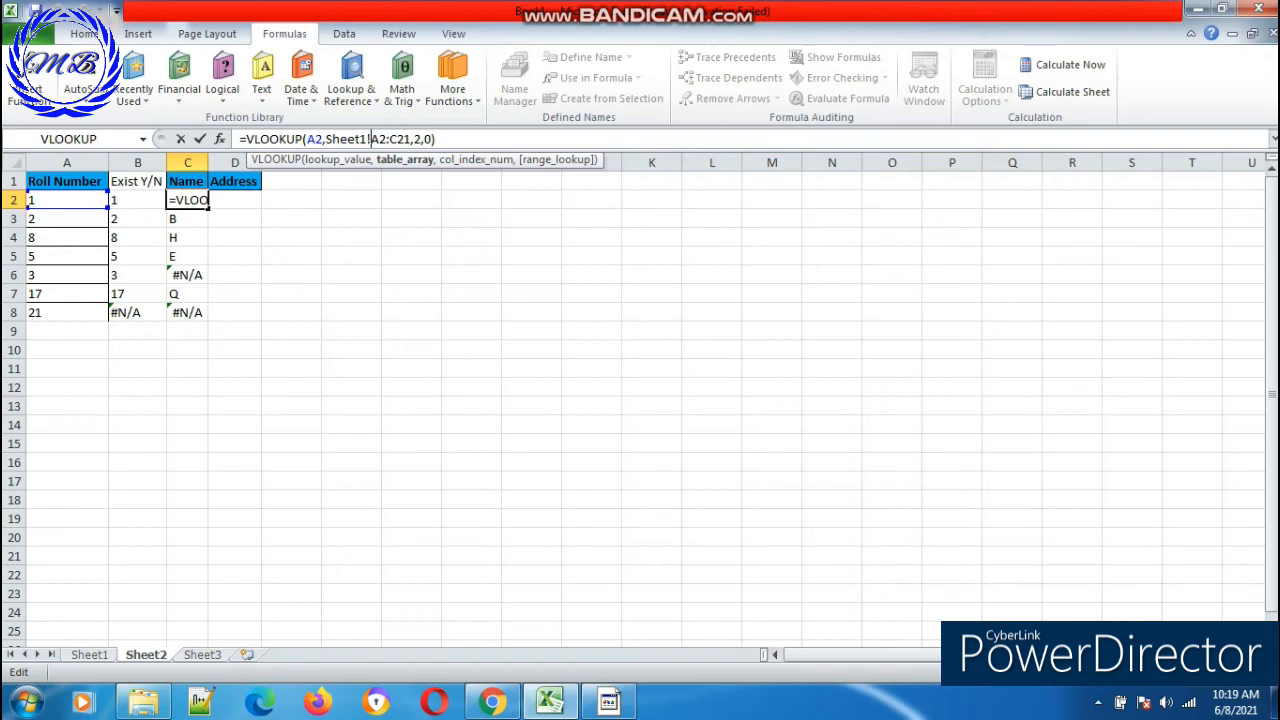
left_click_drag(368, 139, 410, 139)
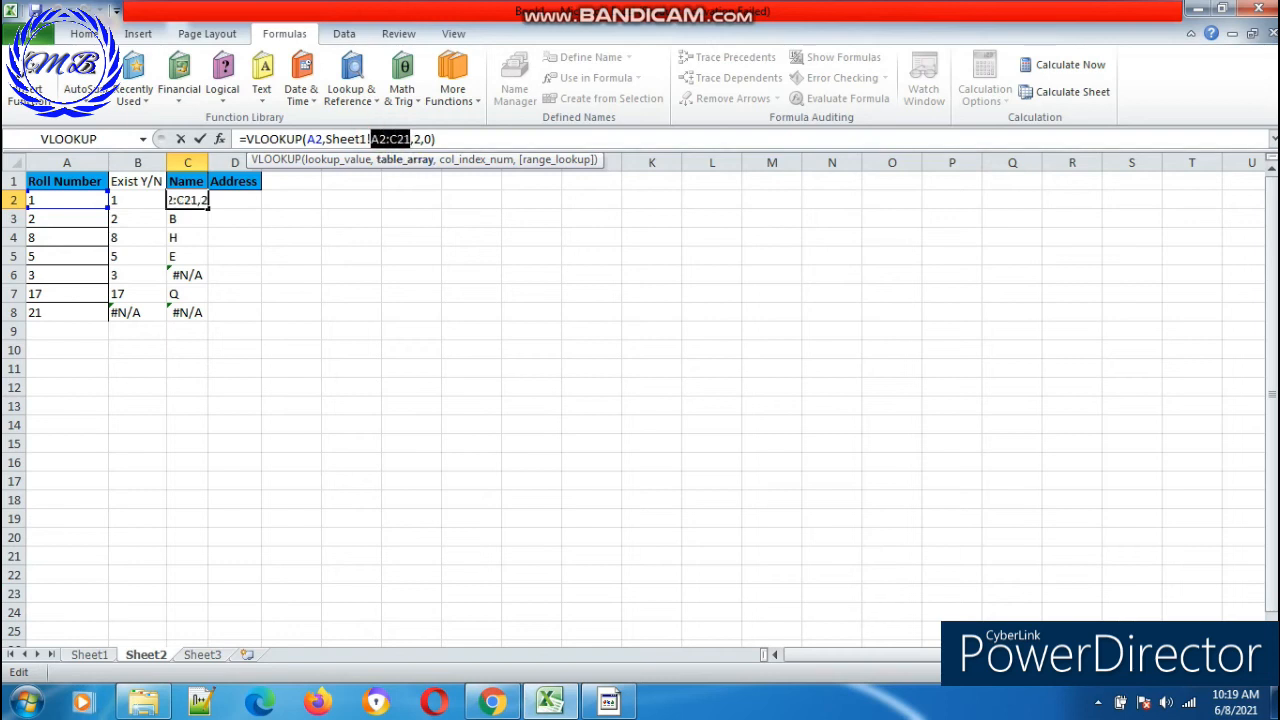
key("Return")
left_click_drag(368, 139, 408, 139)
key("ctrl+v")
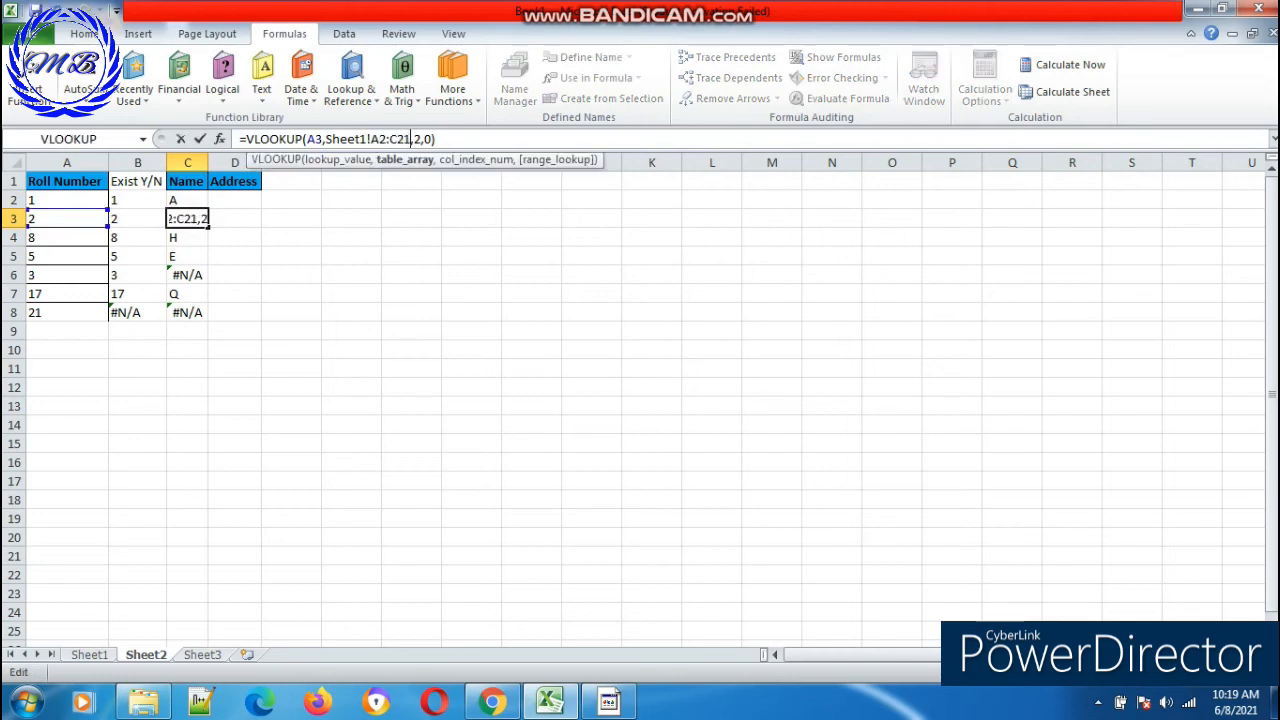
key("Return")
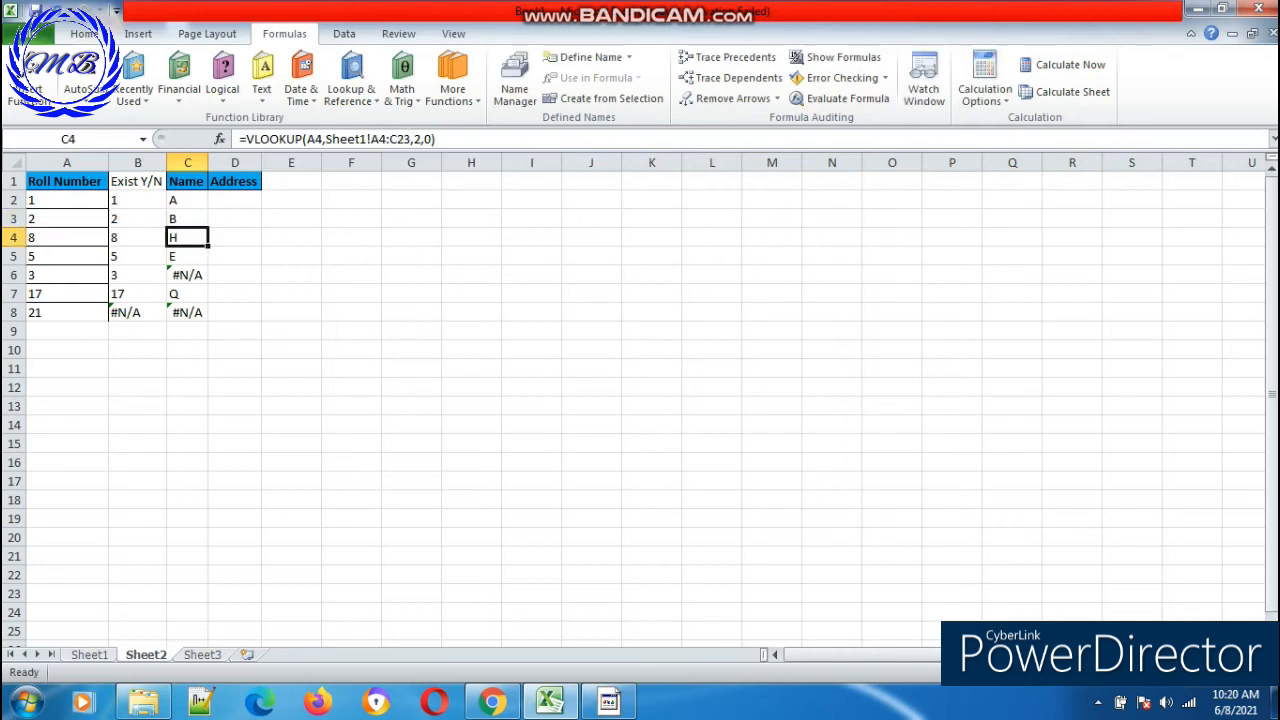
Step: Replace the table array ranges in the C4 and C5 VLOOKUP formulas with A2:C21
left_click_drag(368, 139, 410, 139)
key("ctrl+v")
key("Return")
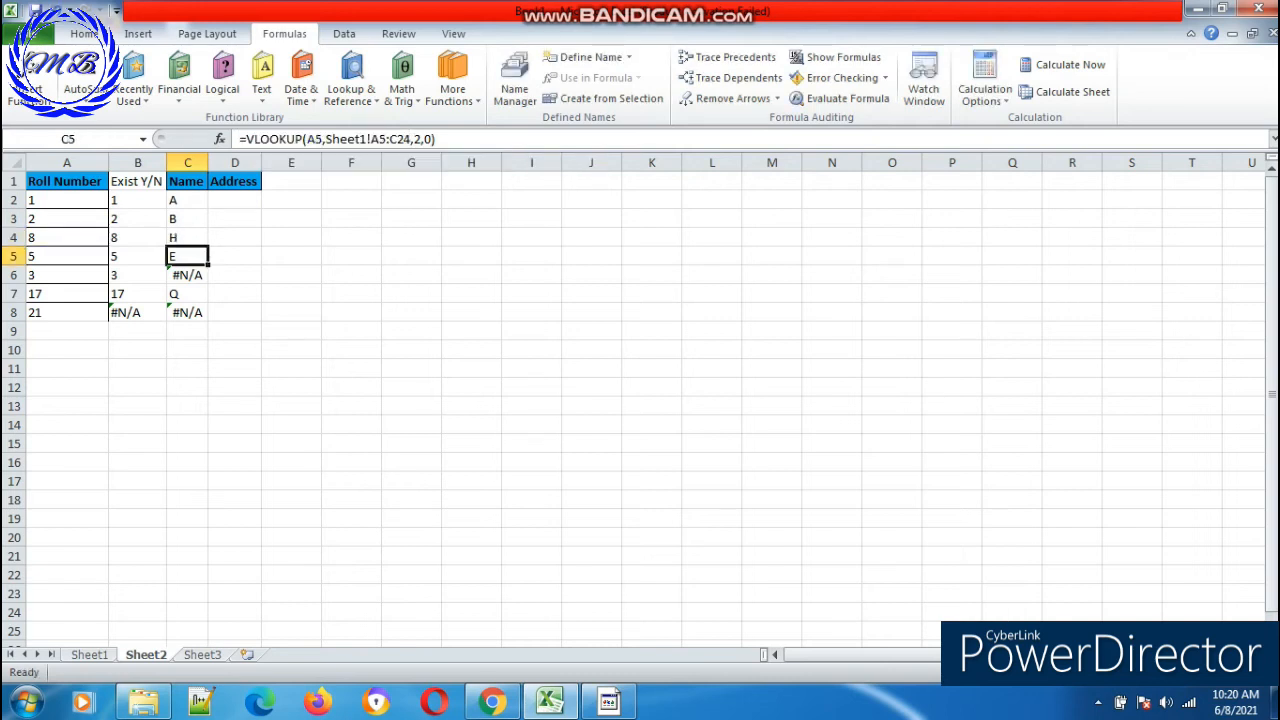
left_click_drag(371, 139, 410, 139)
key("ctrl+v")
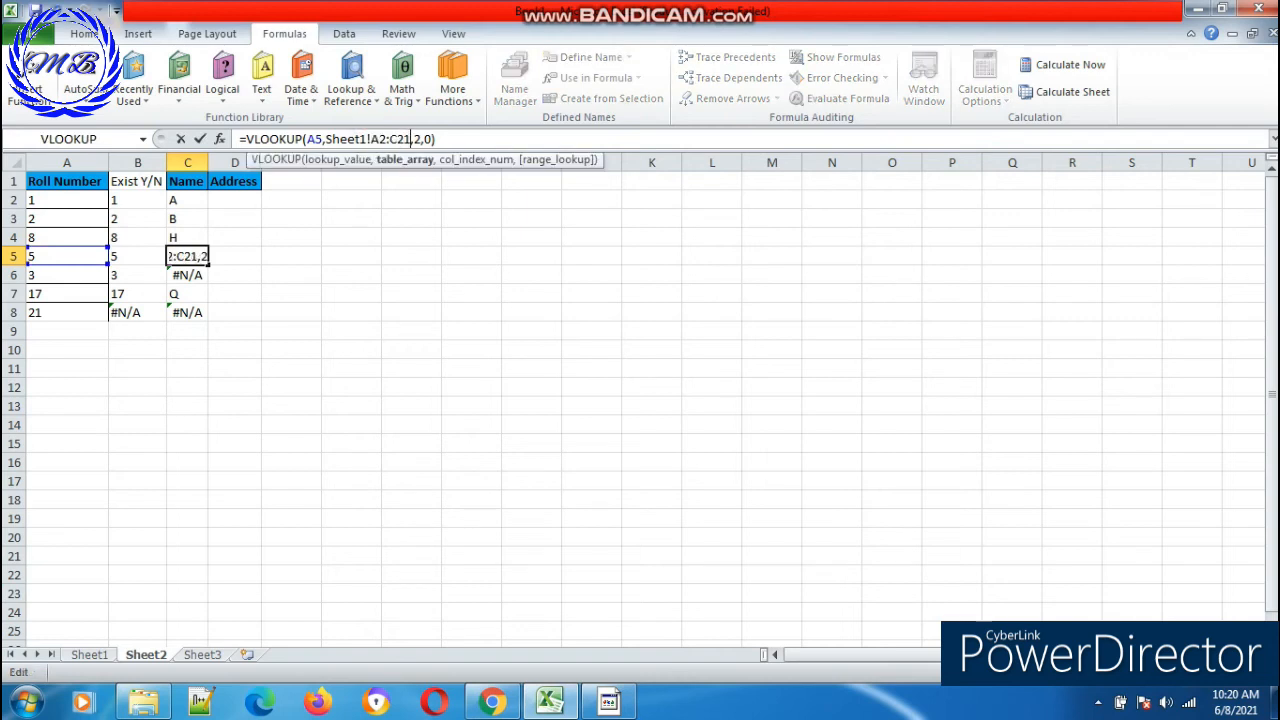
key("Return")
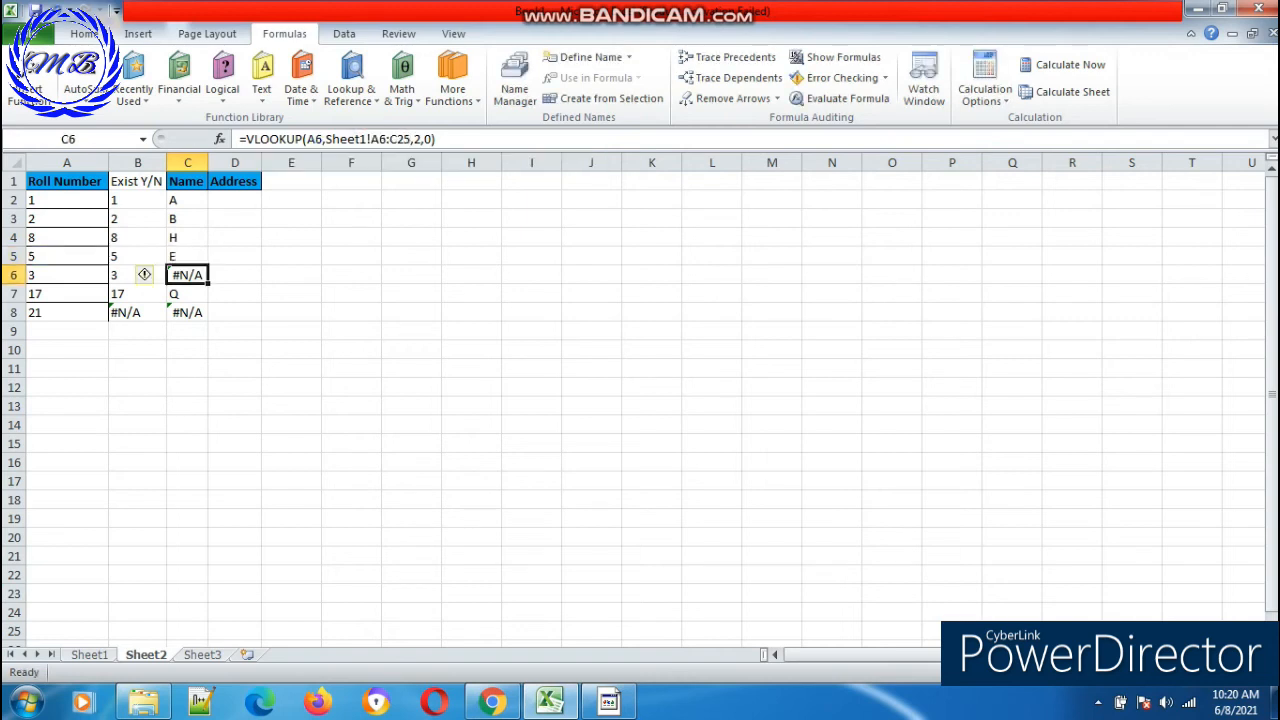
Step: Replace the table array ranges in the VLOOKUP formulas of C6, C7 and C8 with A2:C21
left_click_drag(368, 139, 410, 139)
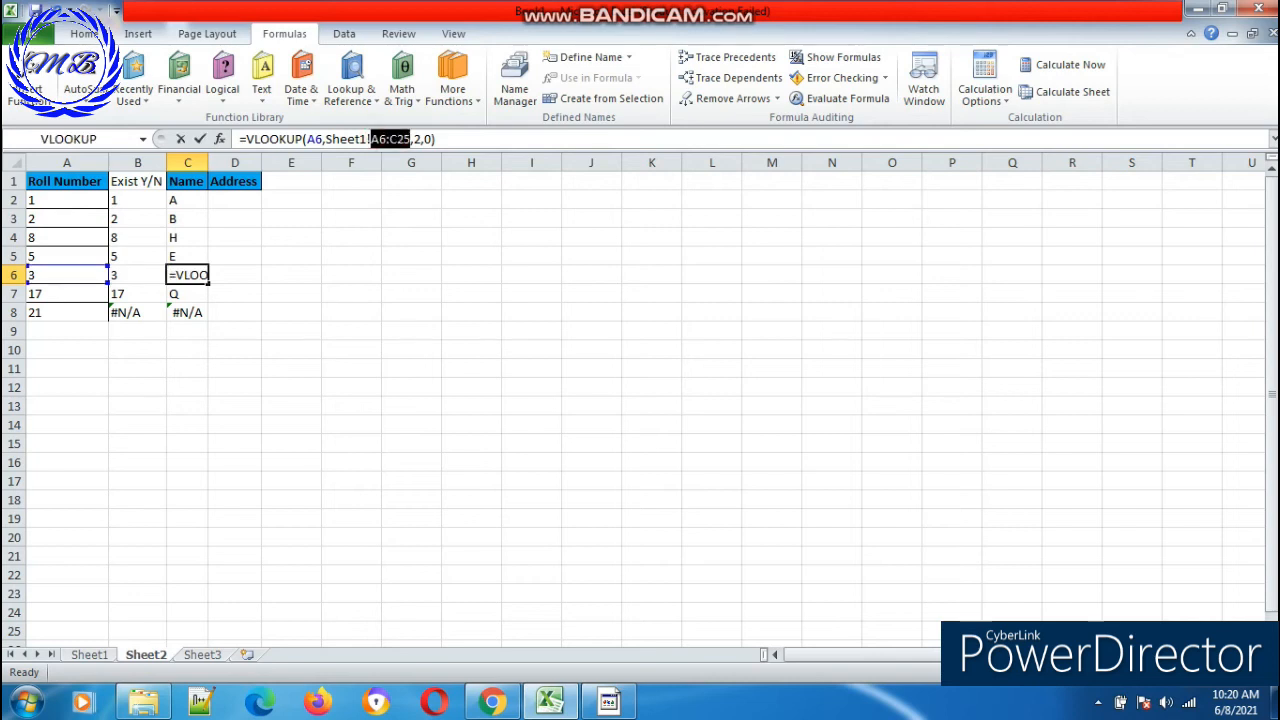
key("ctrl+v")
key("Return")
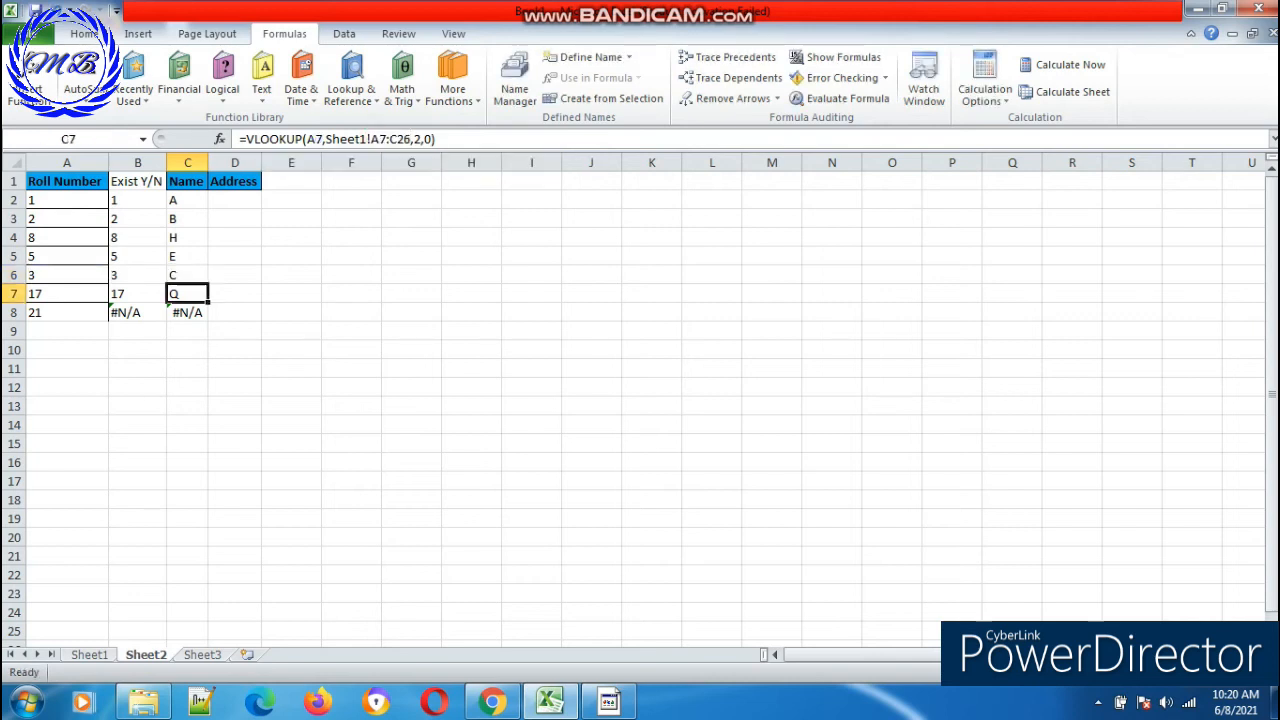
left_click_drag(368, 139, 410, 139)
key("Return")
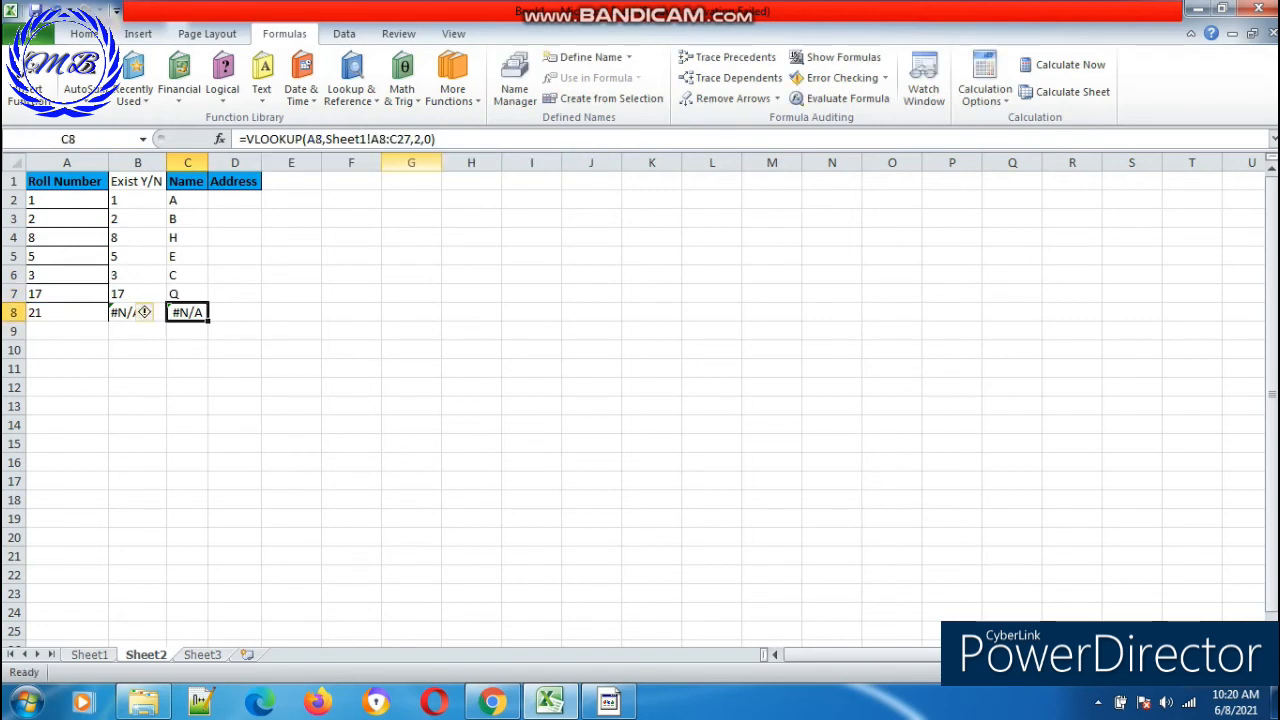
left_click_drag(371, 139, 411, 139)
key("Return")
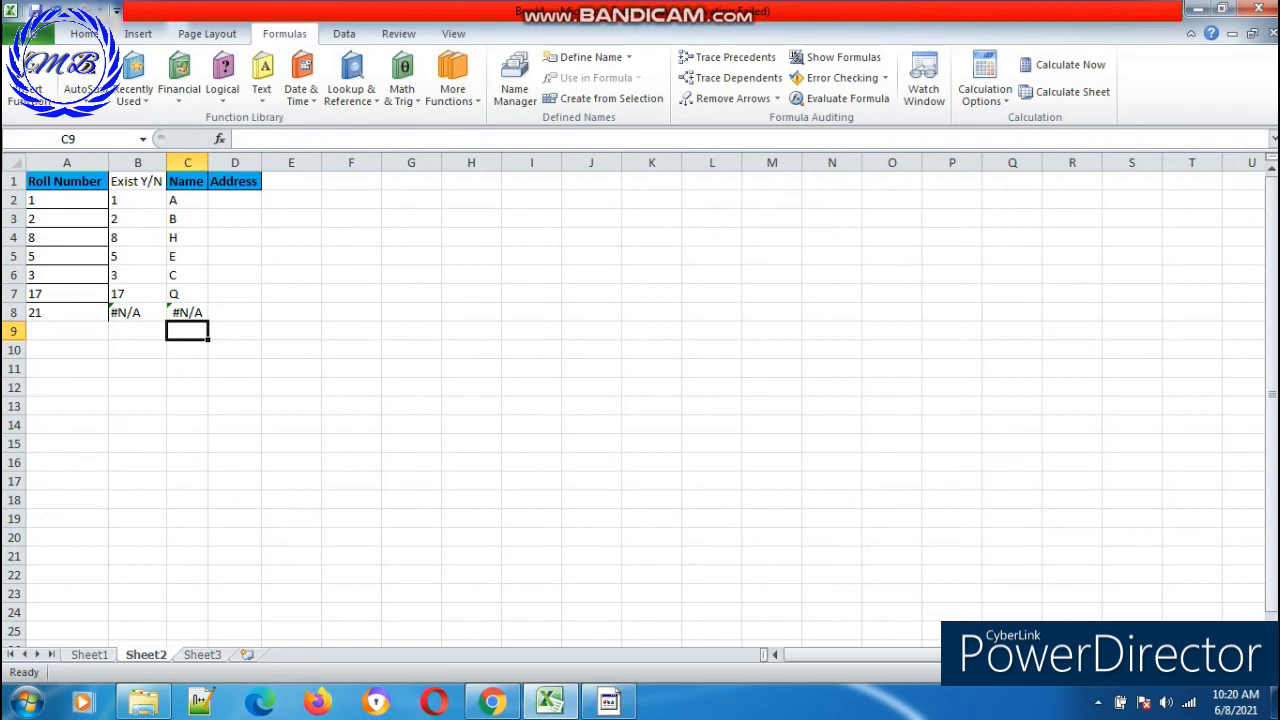
Step: Copy the Name VLOOKUP from C2 into D2 under Address
left_click(239, 202)
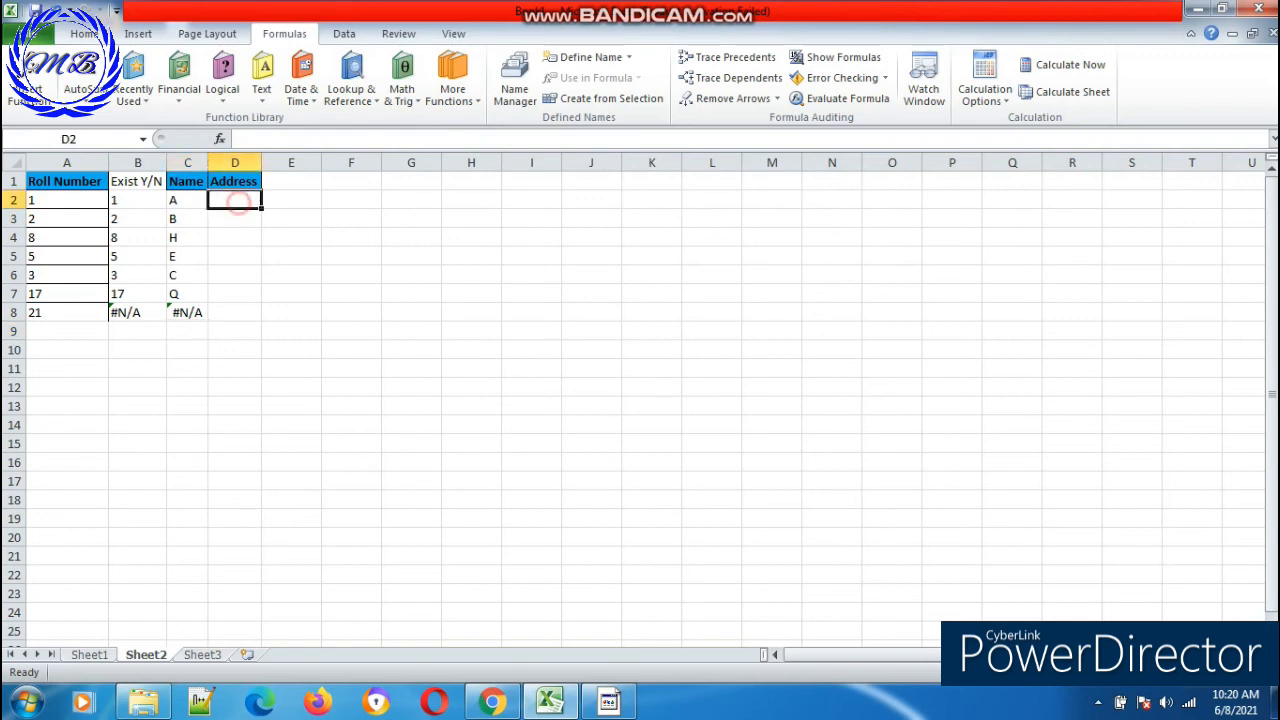
left_click(190, 202)
key("ctrl+c")
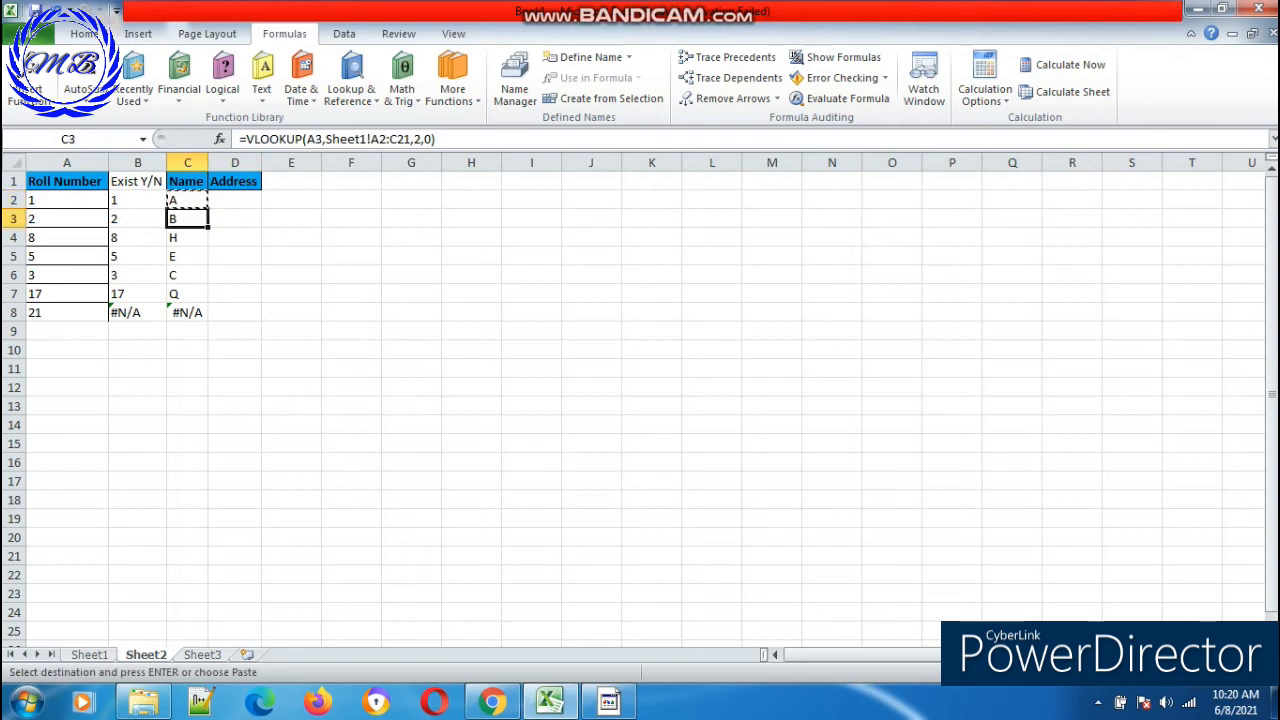
key("Right")
key("ctrl+v")
key("Escape")
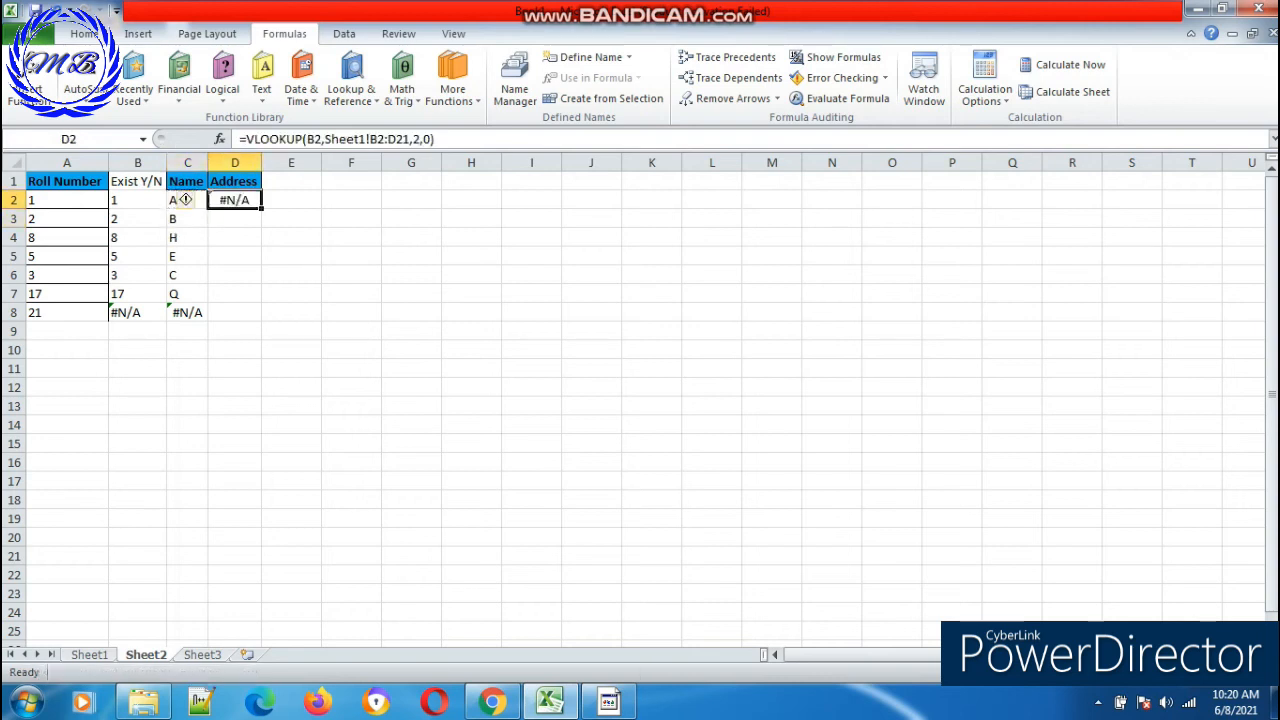
Step: Change the D2 VLOOKUP's lookup value to A2 and its table array to Sheet1!A2:C21
left_click(268, 260)
left_click(243, 200)
left_click(312, 141)
left_click_drag(315, 140, 308, 140)
type("A")
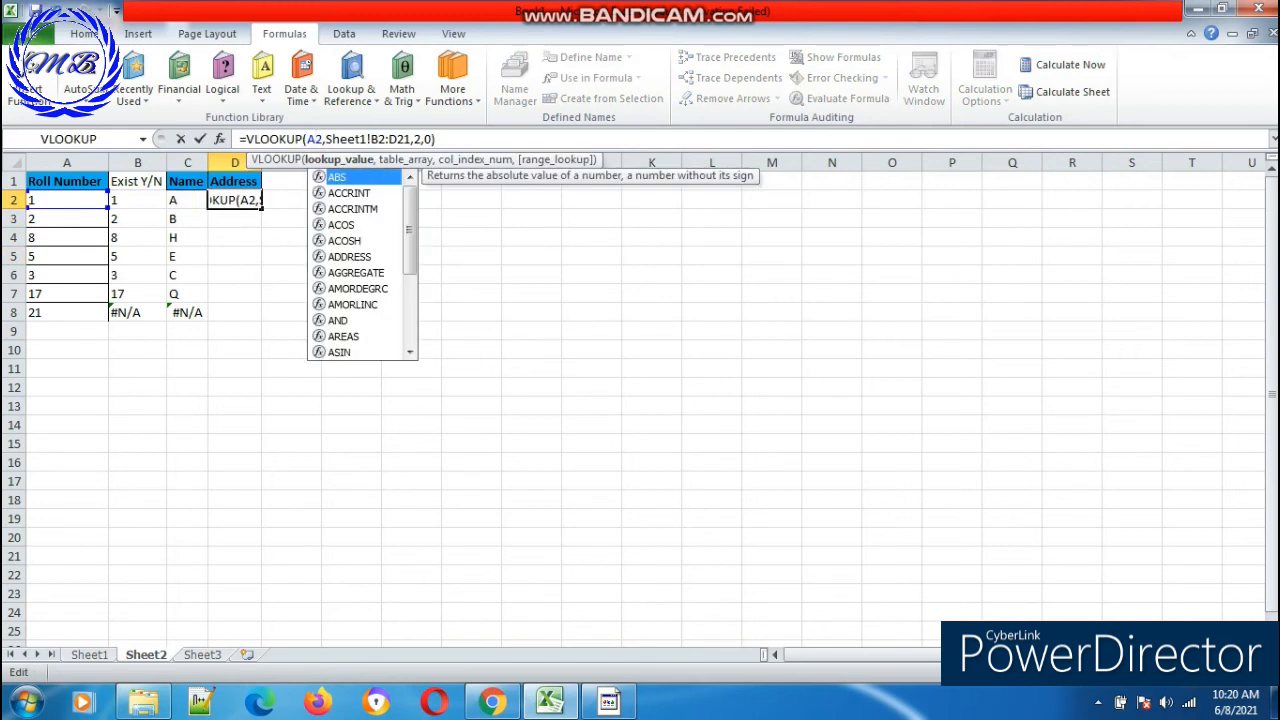
left_click(378, 139)
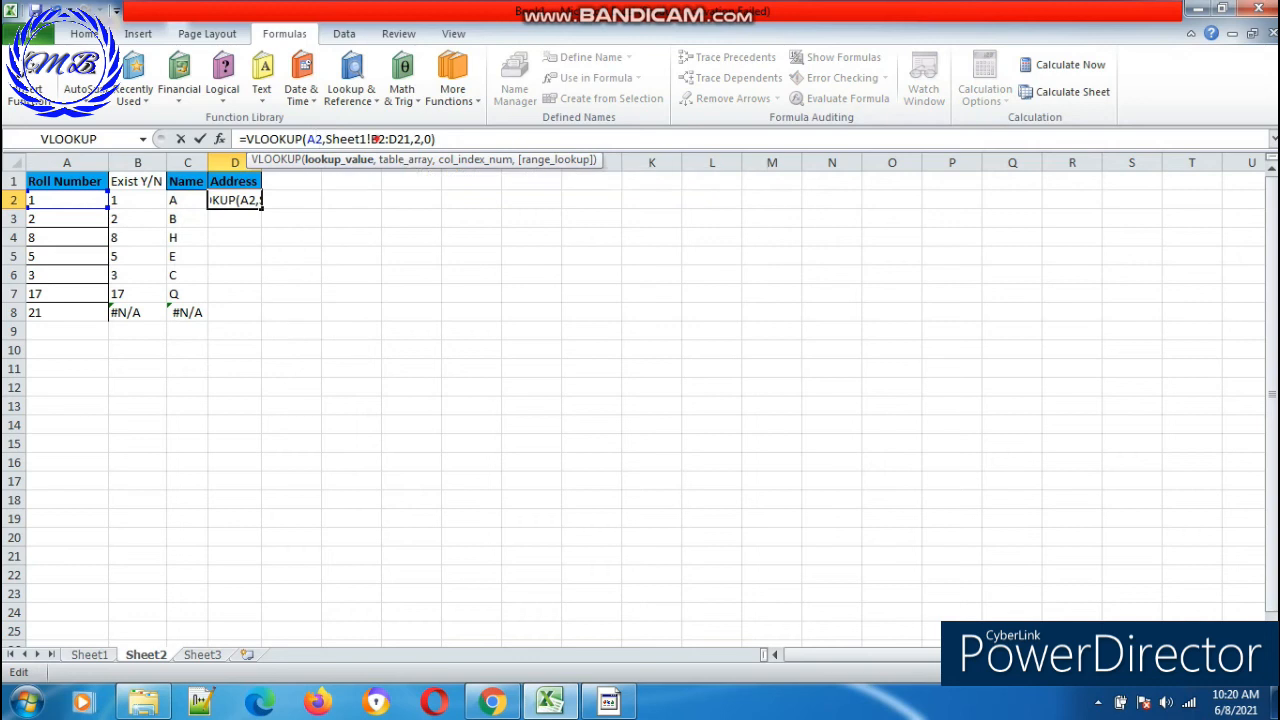
key("BackSpace")
type("A")
left_click_drag(389, 139, 397, 139)
type("C")
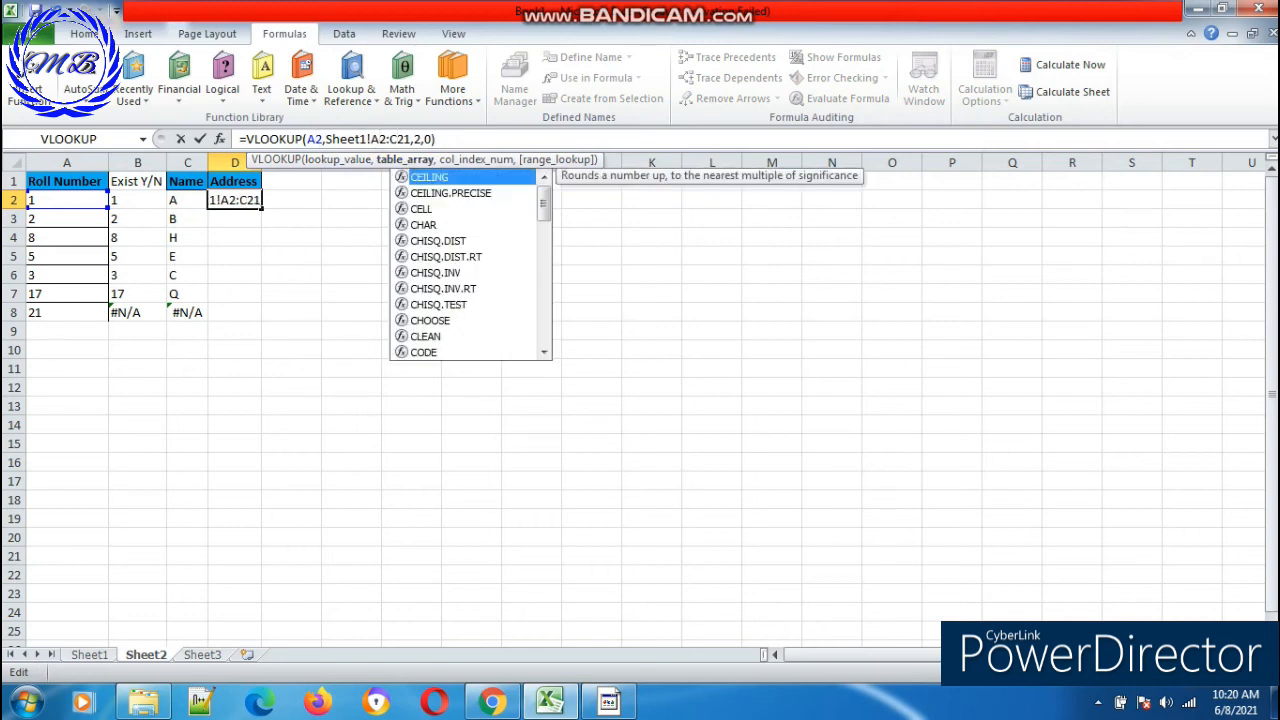
Step: Set the column index number of the D2 VLOOKUP to 3 and enter the formula
key("Right")
key("Right")
key("Right")
key("shift+Right")
type("3")
key("Return")
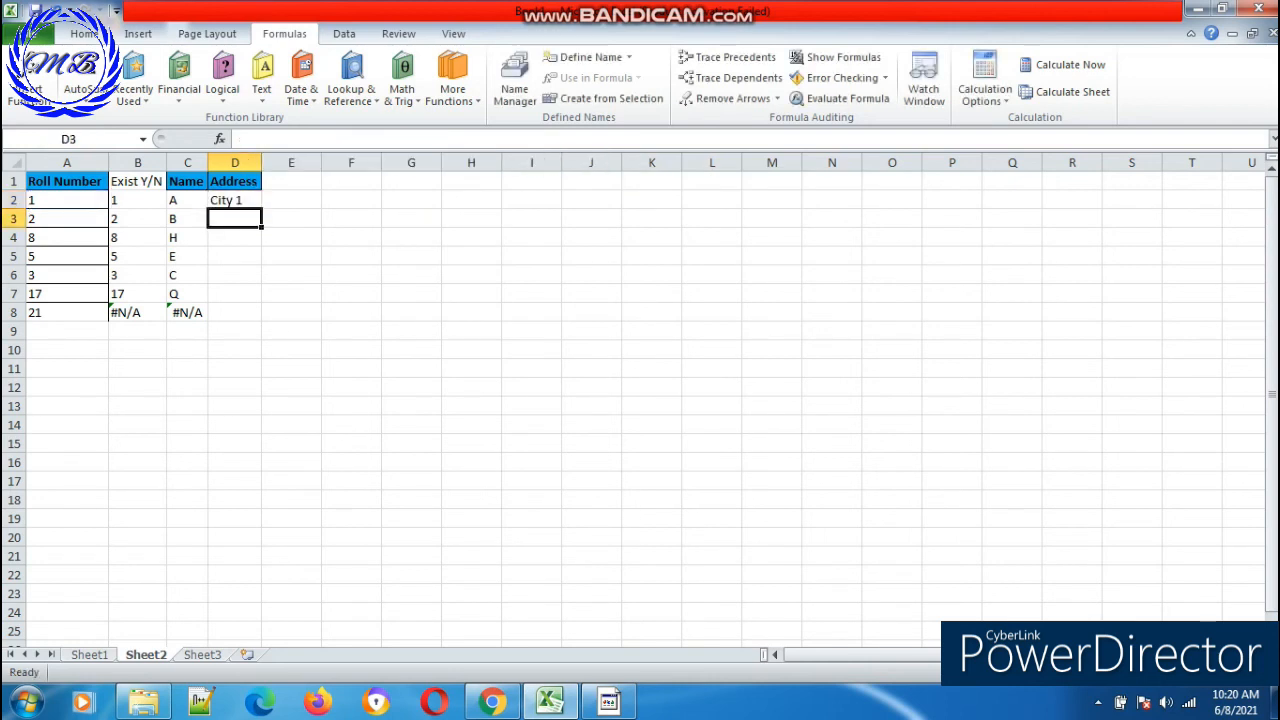
Step: Review the table range A2:C21 on Sheet1 and the position of the Address column within it
key("Up")
left_click(86, 642)
left_click(89, 654)
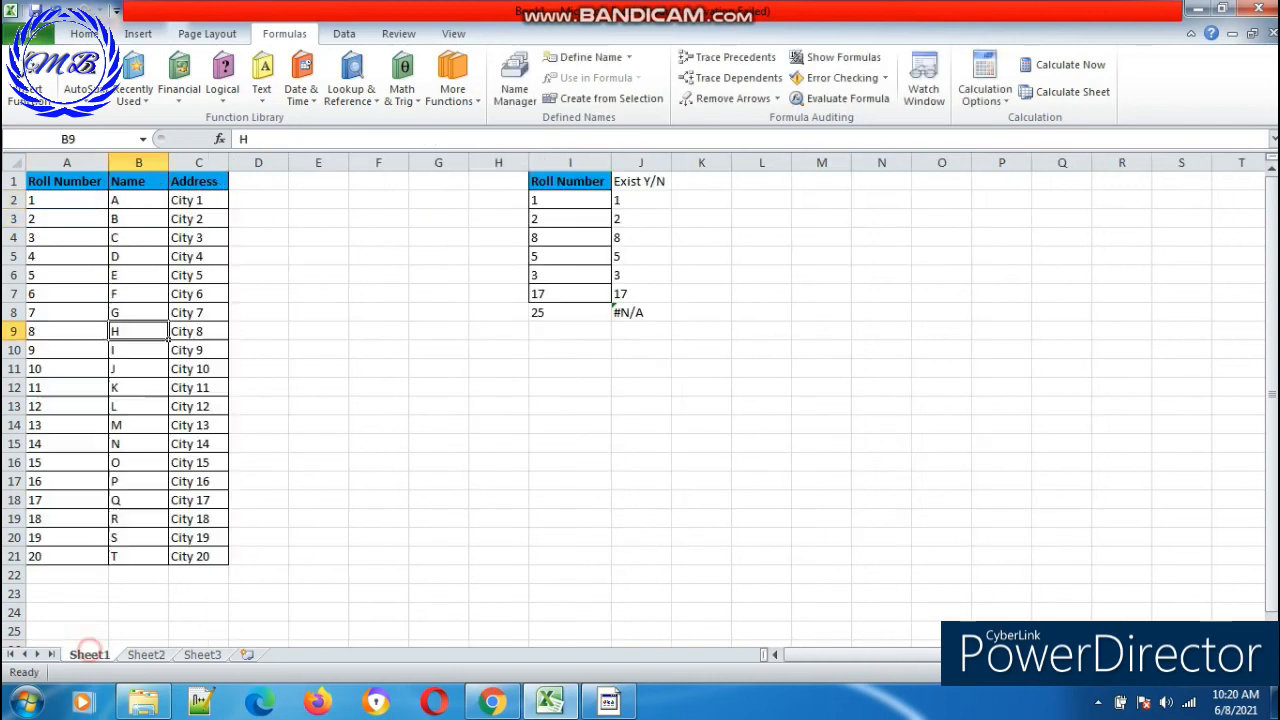
left_click_drag(40, 200, 200, 556)
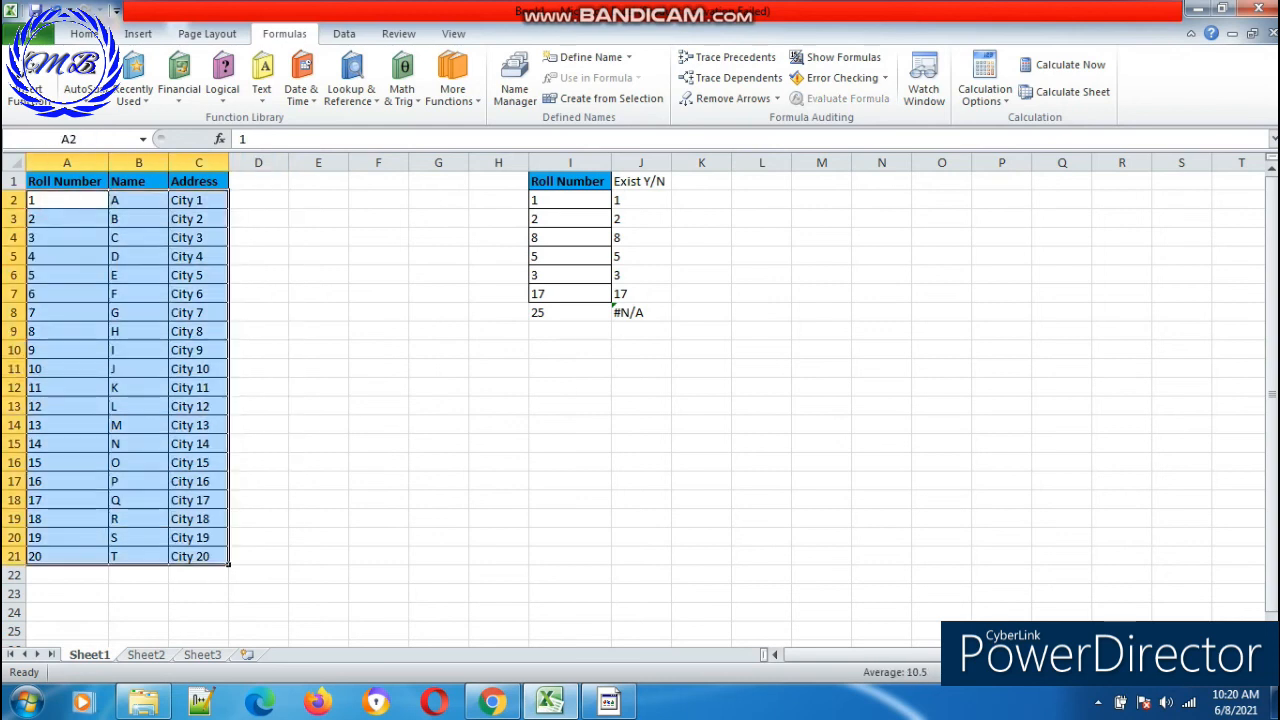
left_click_drag(66, 181, 66, 312)
left_click(138, 163)
mouse_move(180, 199)
left_mouse_down()
mouse_move(190, 293)
mouse_move(186, 200)
left_mouse_up()
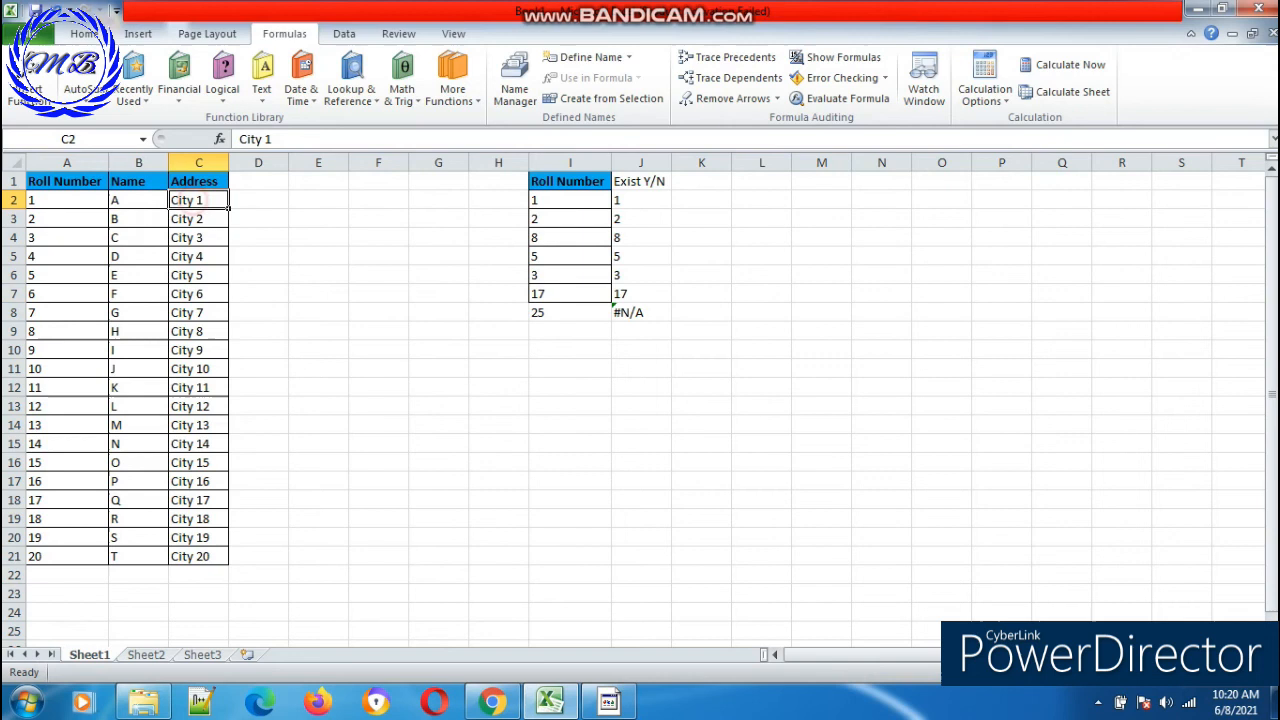
Step: Fill the D2 Address VLOOKUP on Sheet2 down through D7
left_click(200, 654)
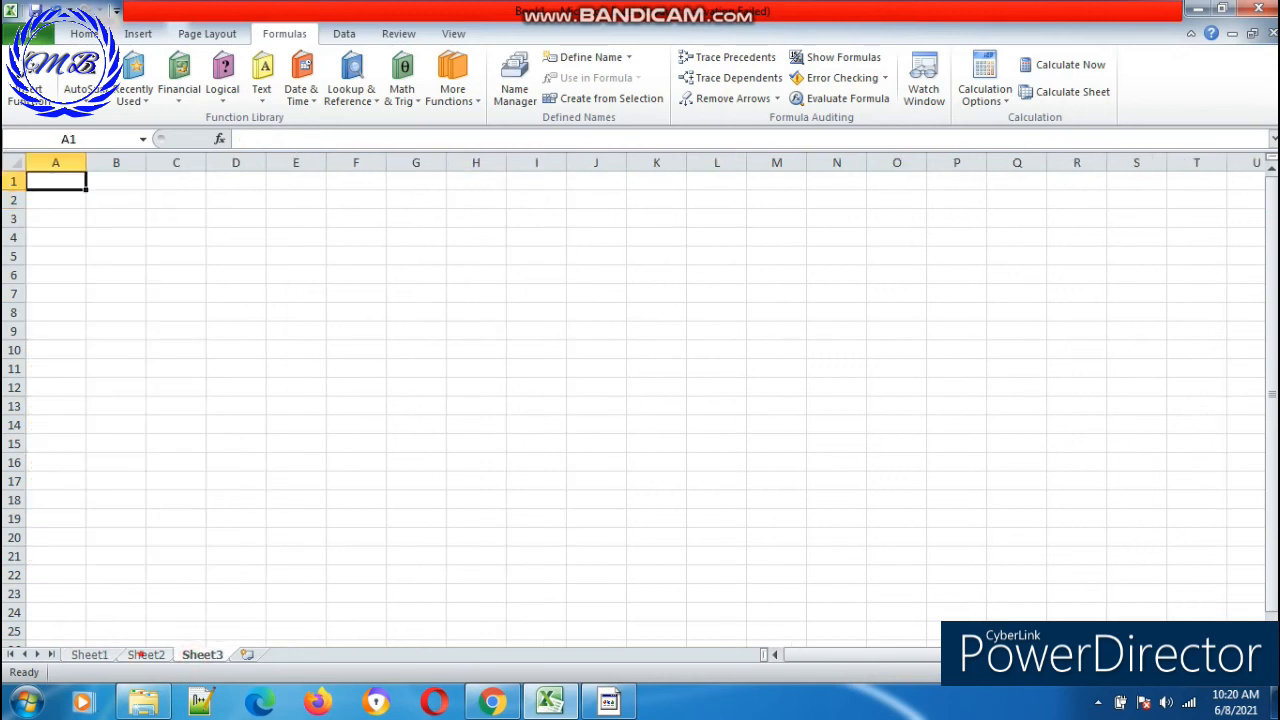
left_click(145, 654)
left_click(235, 204)
left_click(257, 208)
left_click_drag(262, 209, 262, 300)
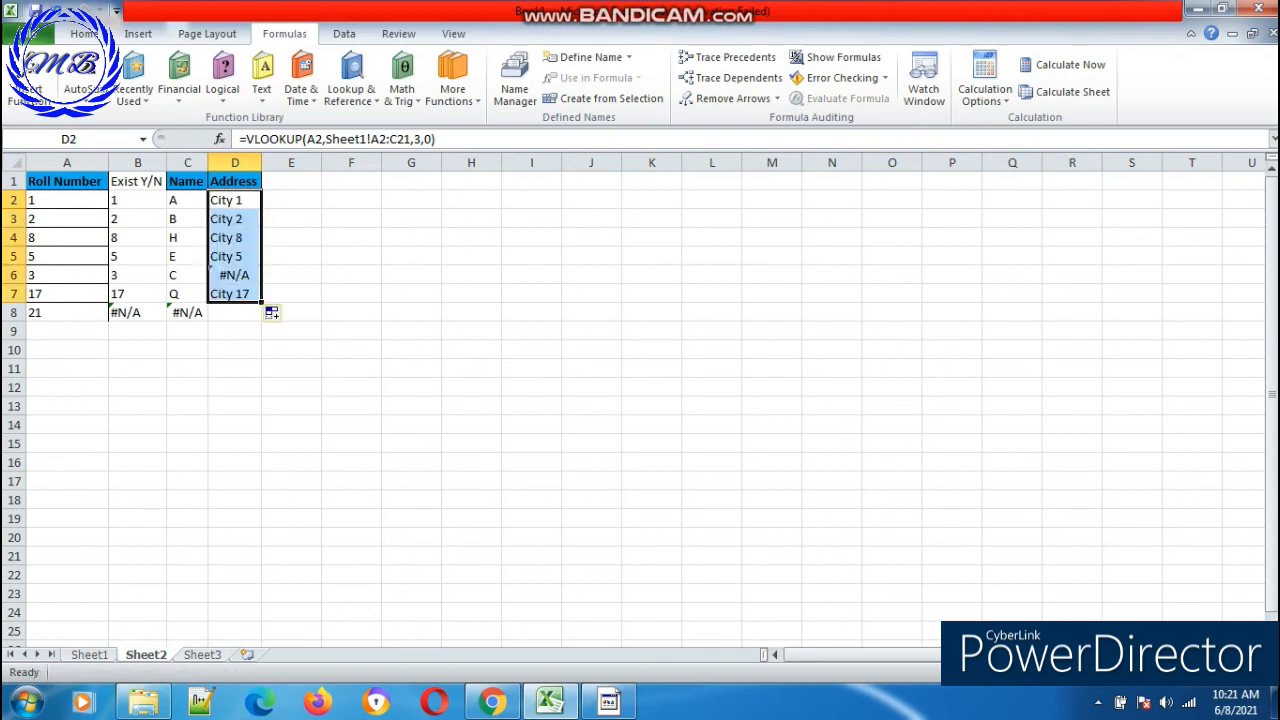
Step: Compare the table ranges in the Address VLOOKUP formulas of D6, D7, D2 and D3 on Sheet2
left_click(212, 272)
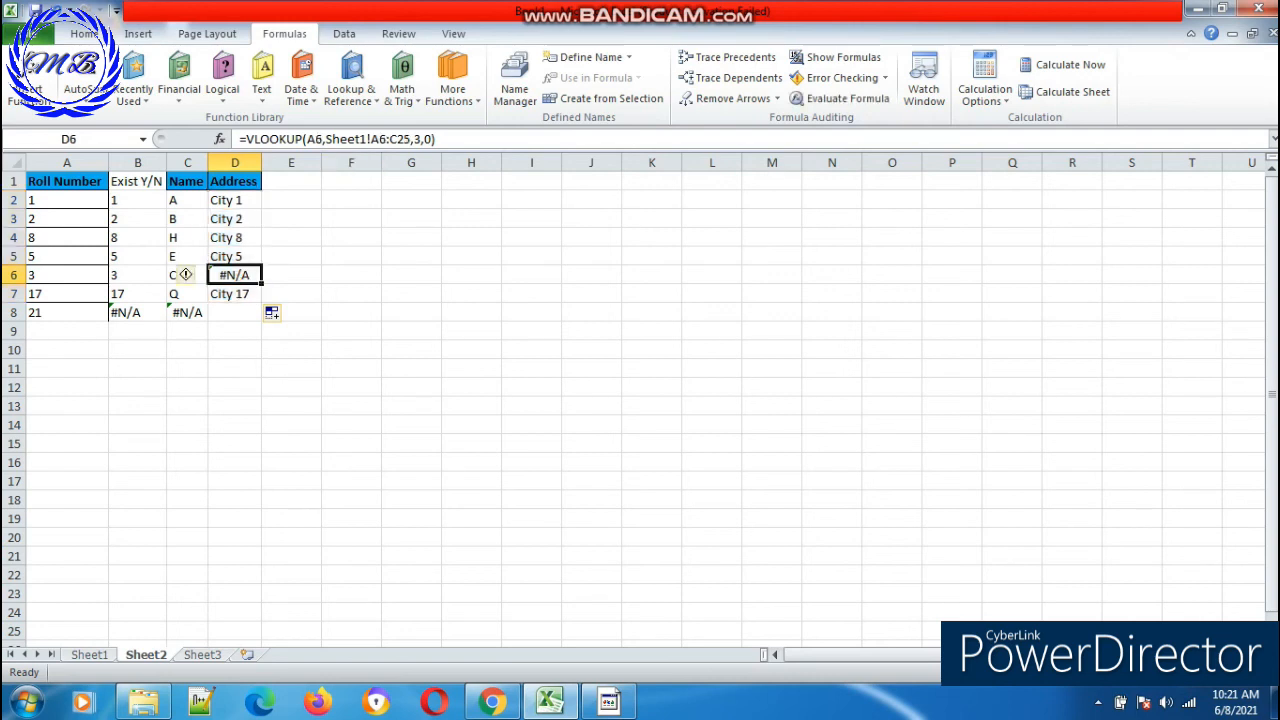
left_click(236, 295)
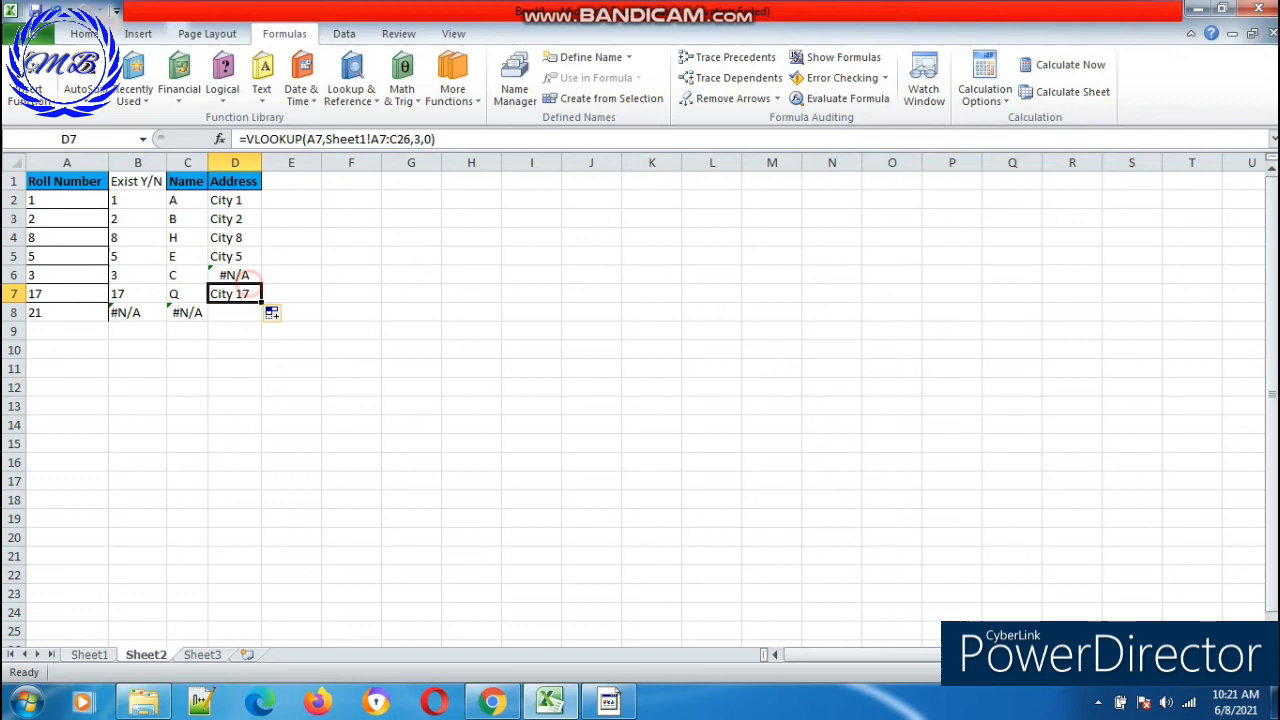
left_click(249, 215)
left_click(234, 207)
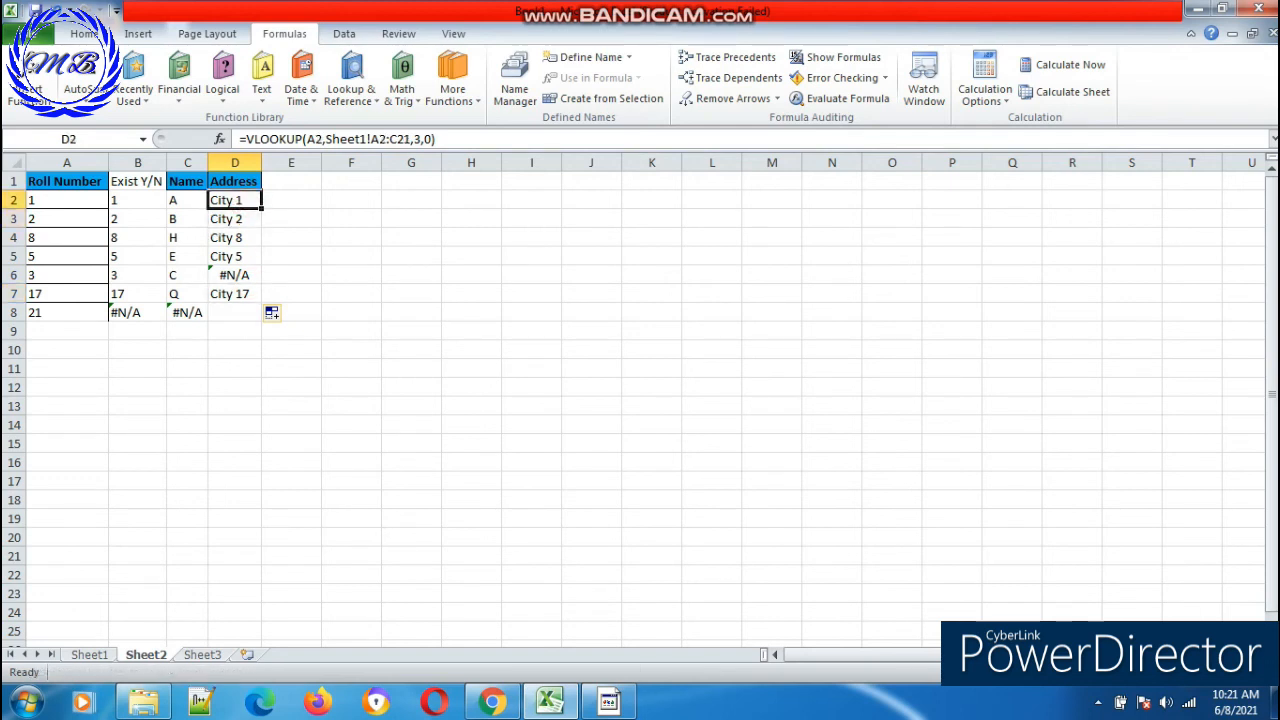
left_click(242, 221)
left_click_drag(371, 139, 410, 139)
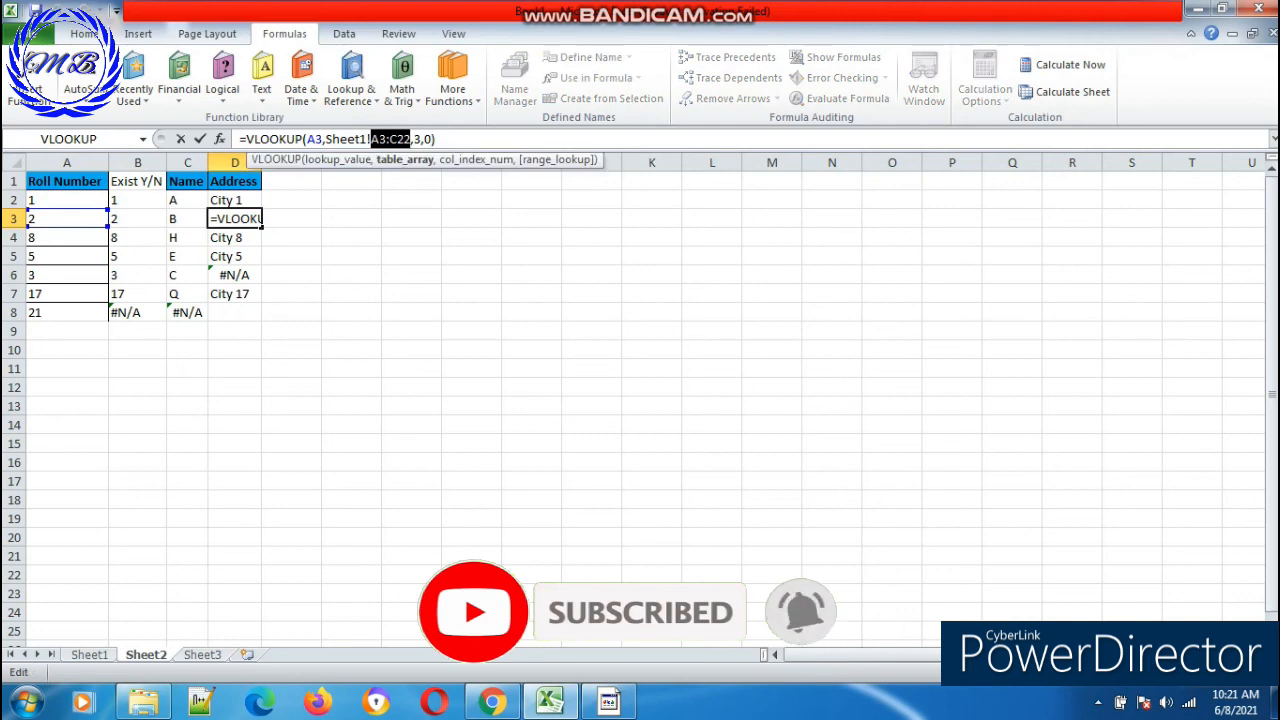
key("Return")
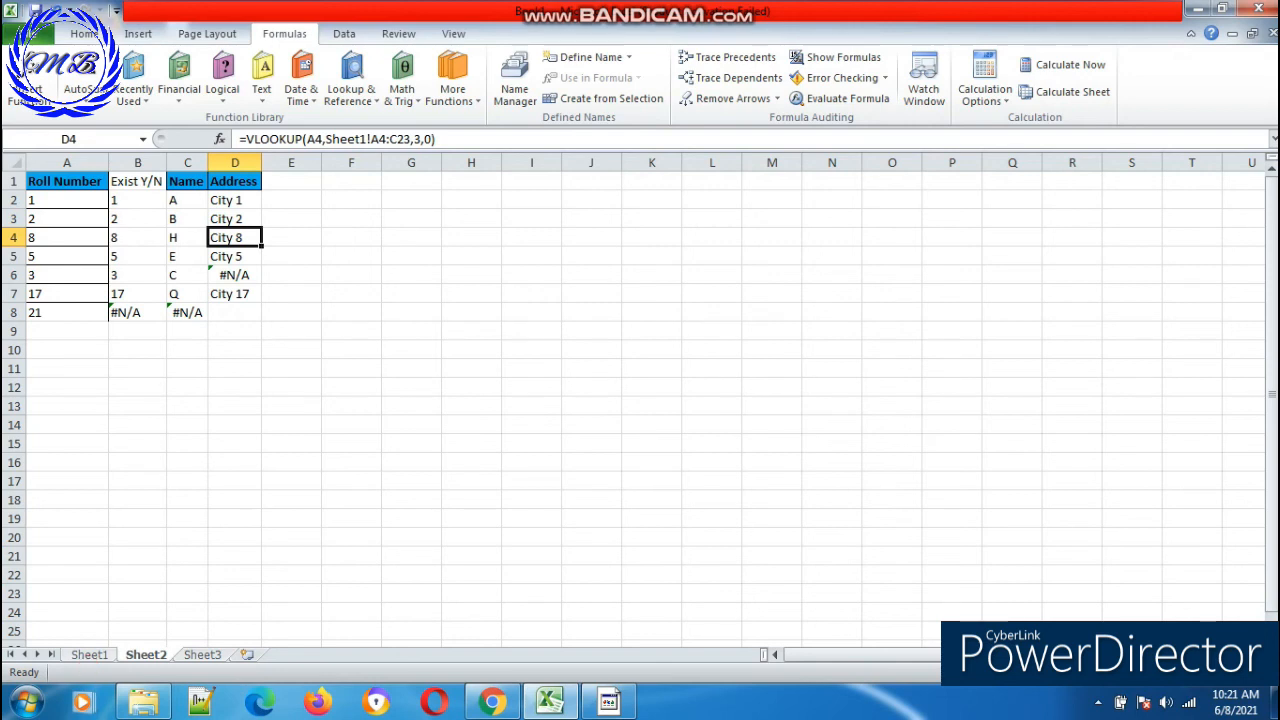
Step: Review the Name and Address data in B2:C21 on Sheet1 and the column index number in the D4 VLOOKUP on Sheet2
key("ctrl+Page_Up")
left_click_drag(139, 200, 198, 556)
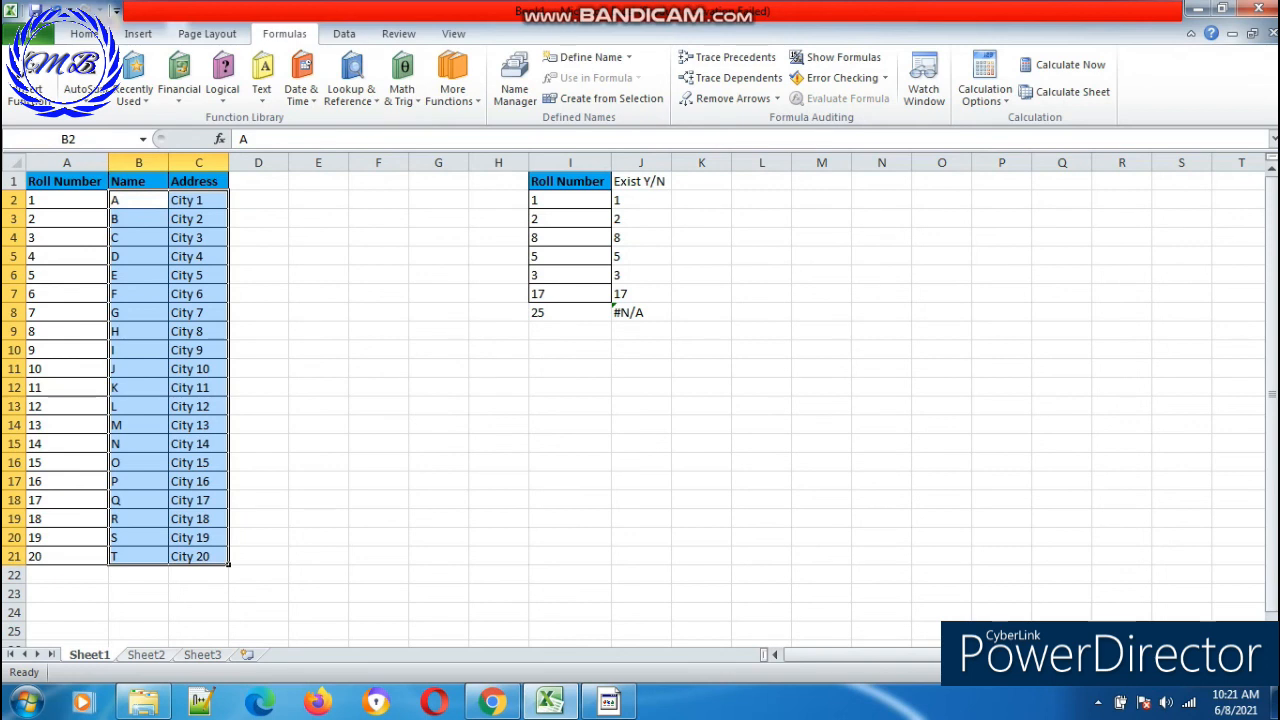
left_click(145, 654)
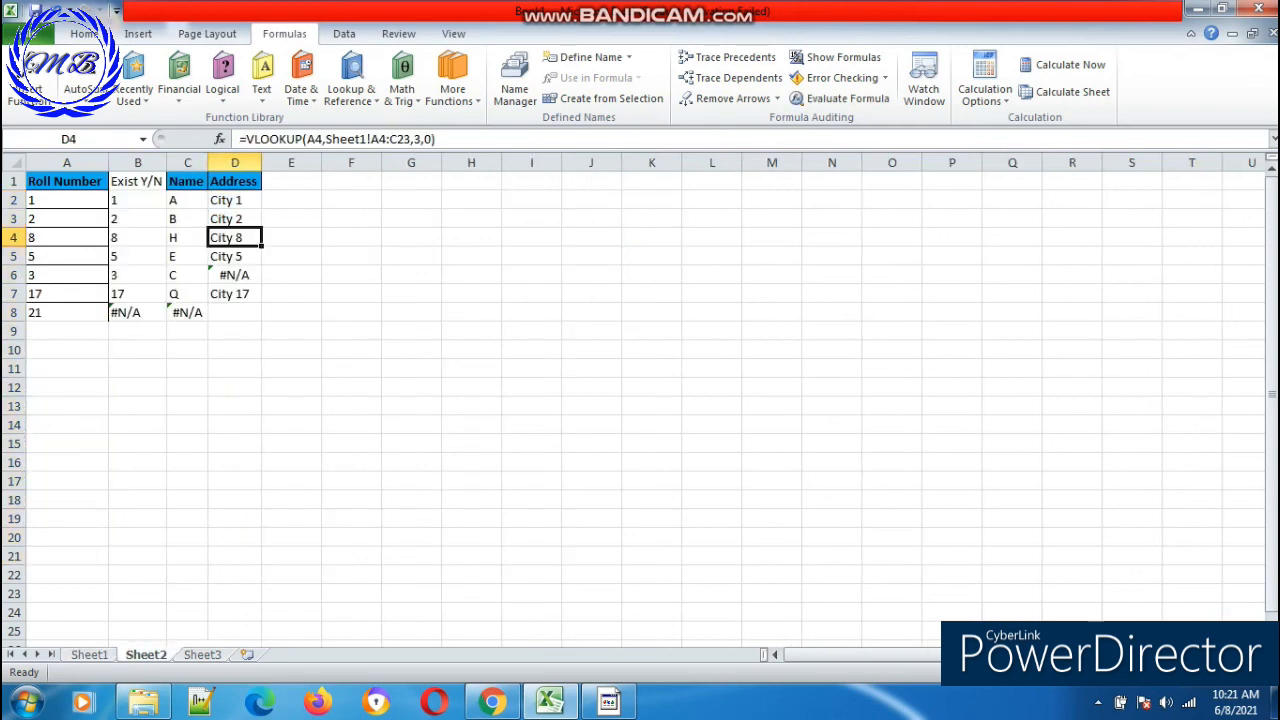
left_click(417, 139)
double_click(417, 139)
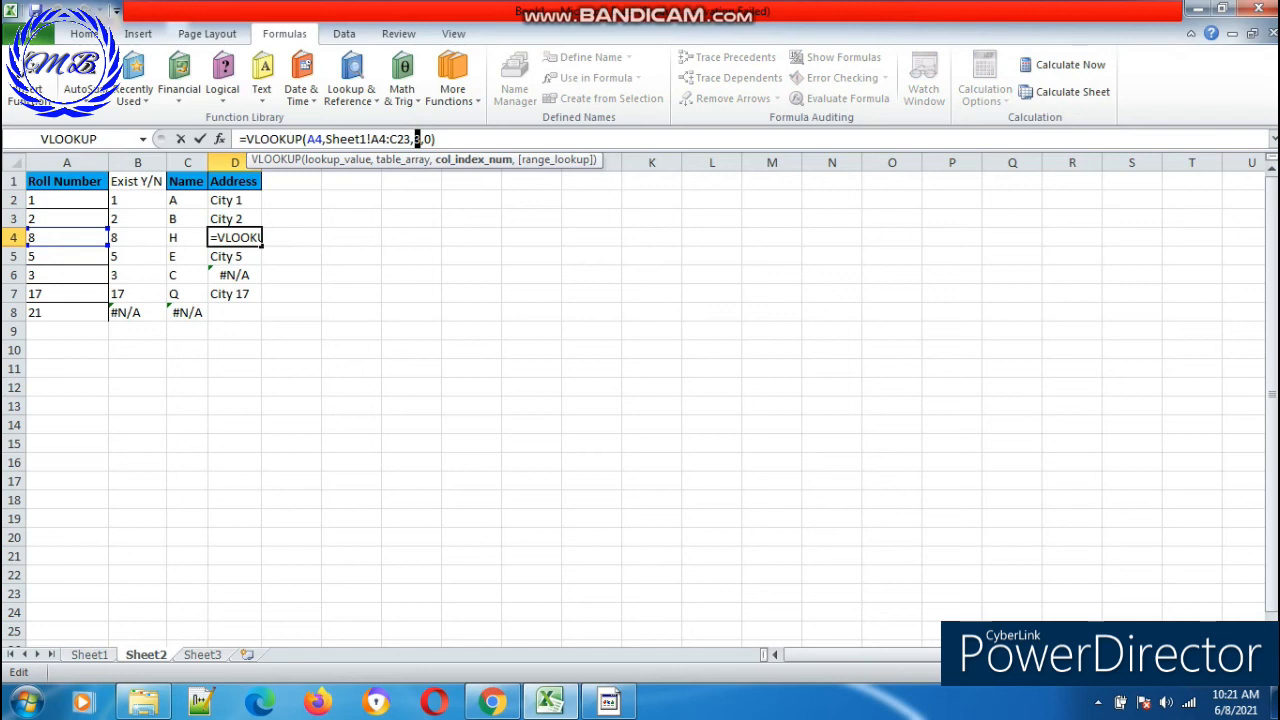
mouse_move(609, 702)
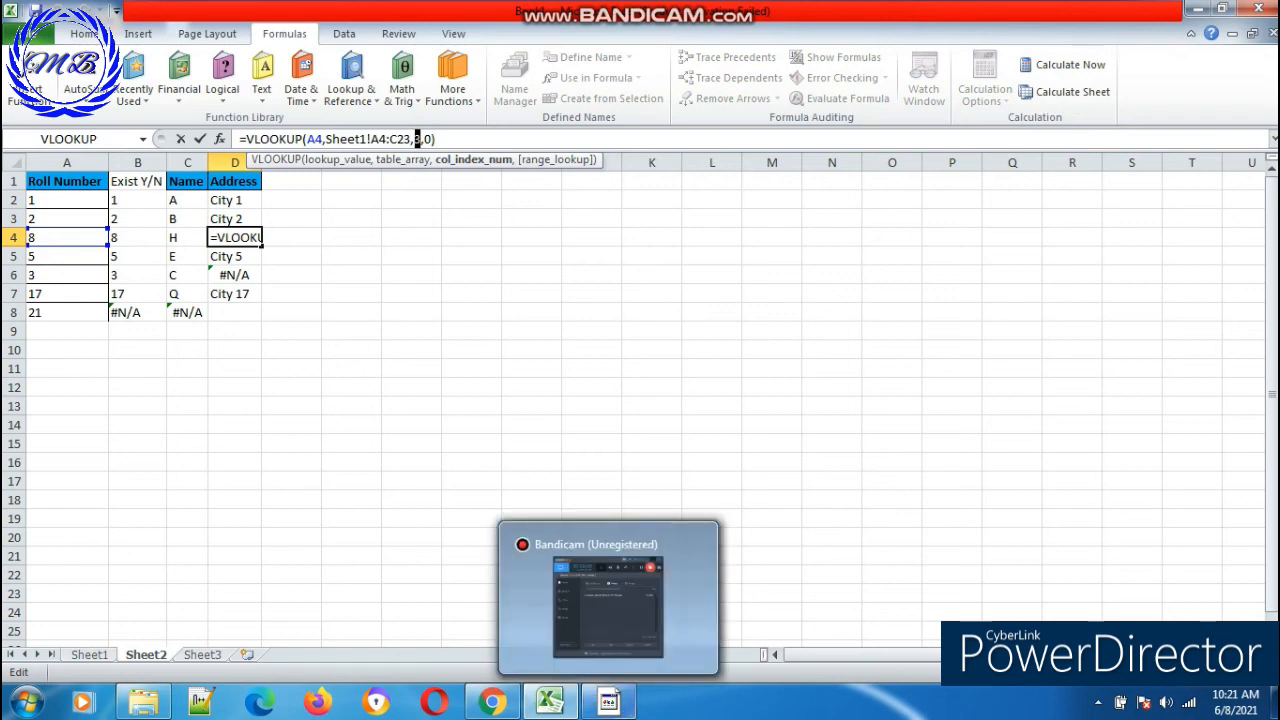